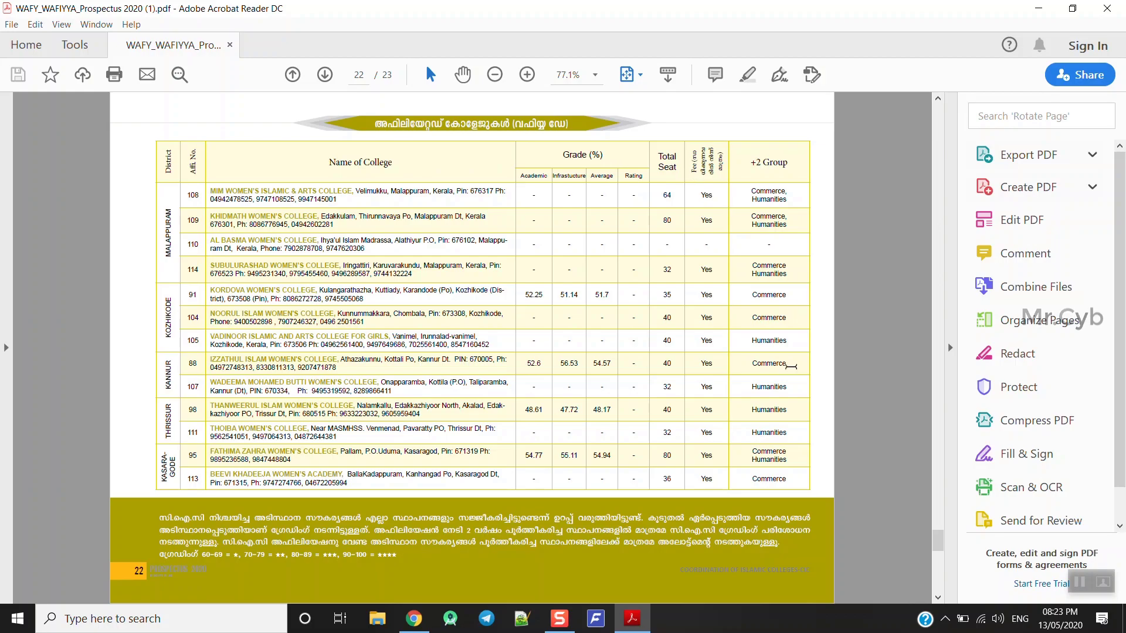
# Scroll the Wafy prospectus in Acrobat Reader to its last page, 23 of 23.
pyautogui.scroll(-1, 412, 308)
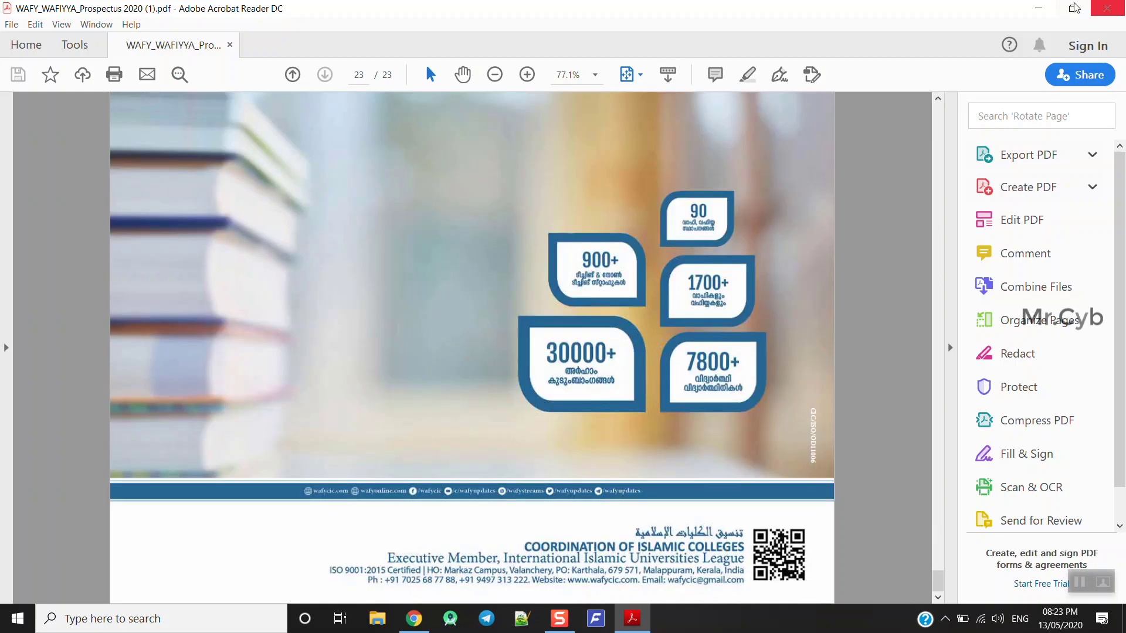
# Switch from Acrobat Reader to Chrome and load the wafyonline.com site.
pyautogui.click(1038, 8)
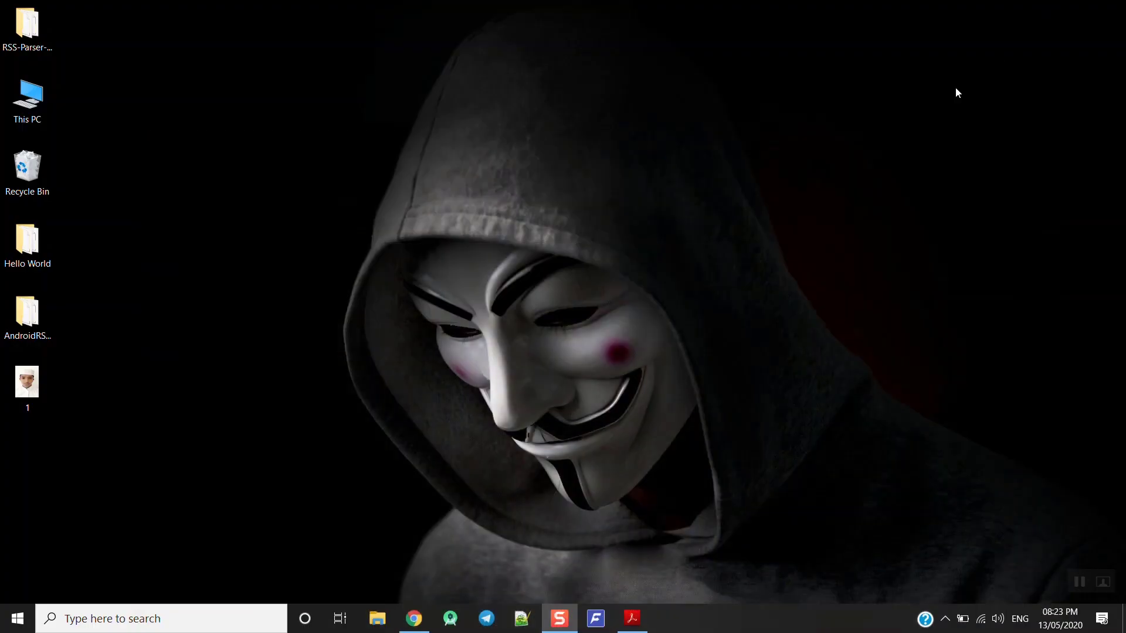
pyautogui.click(417, 618)
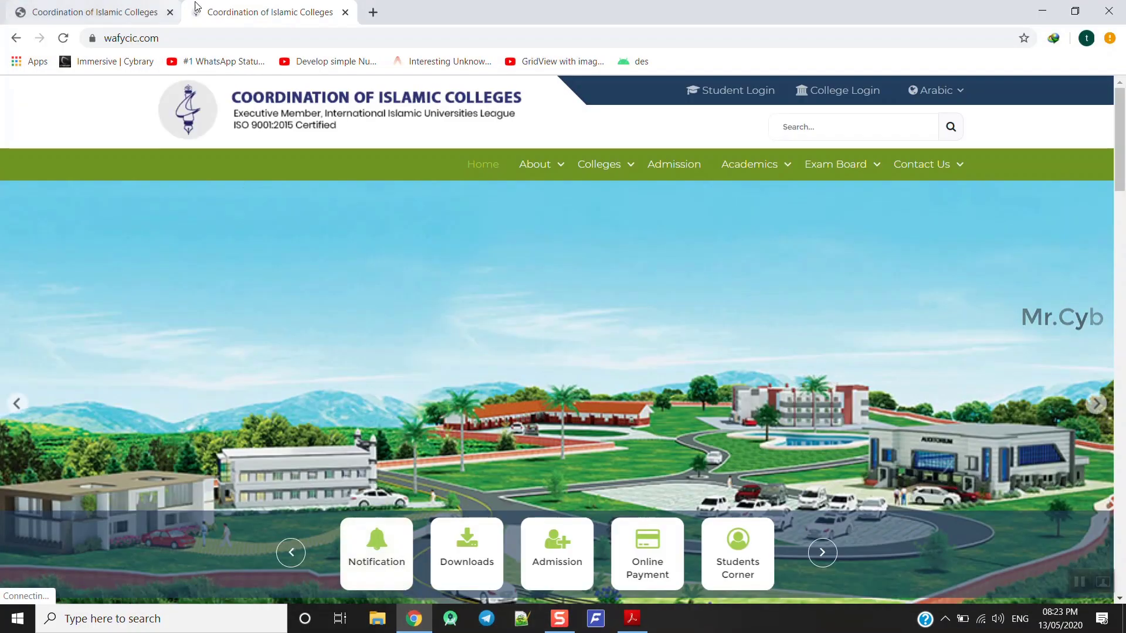
pyautogui.click(172, 38)
pyautogui.press('Return')
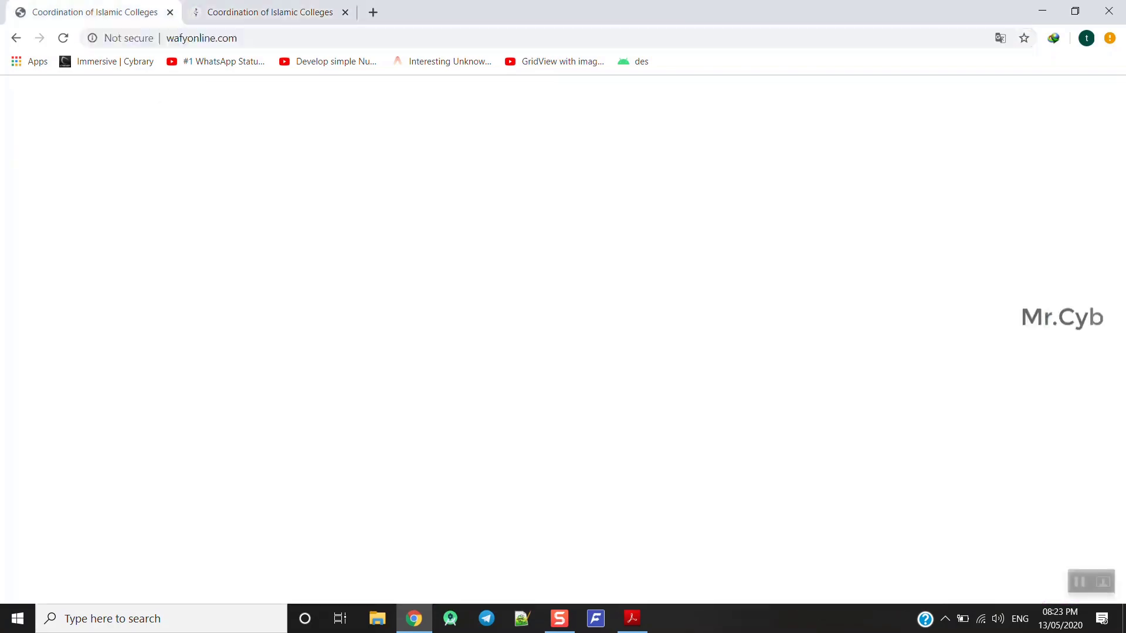
pyautogui.click(273, 37)
pyautogui.click(263, 12)
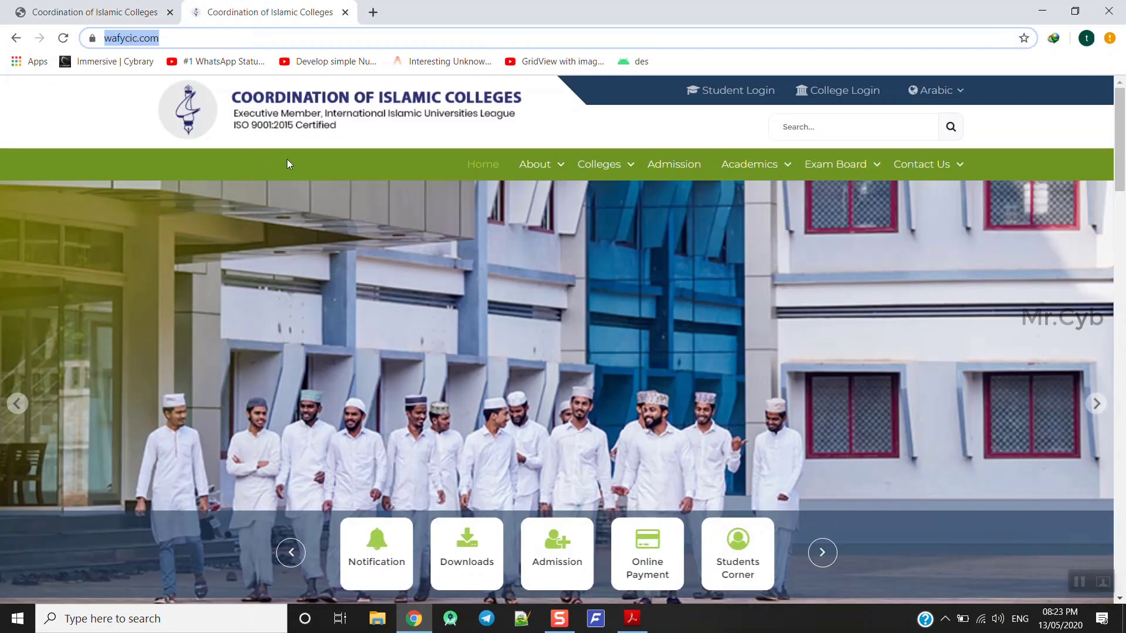
pyautogui.scroll(-7, 258, 226)
pyautogui.scroll(-9, 258, 230)
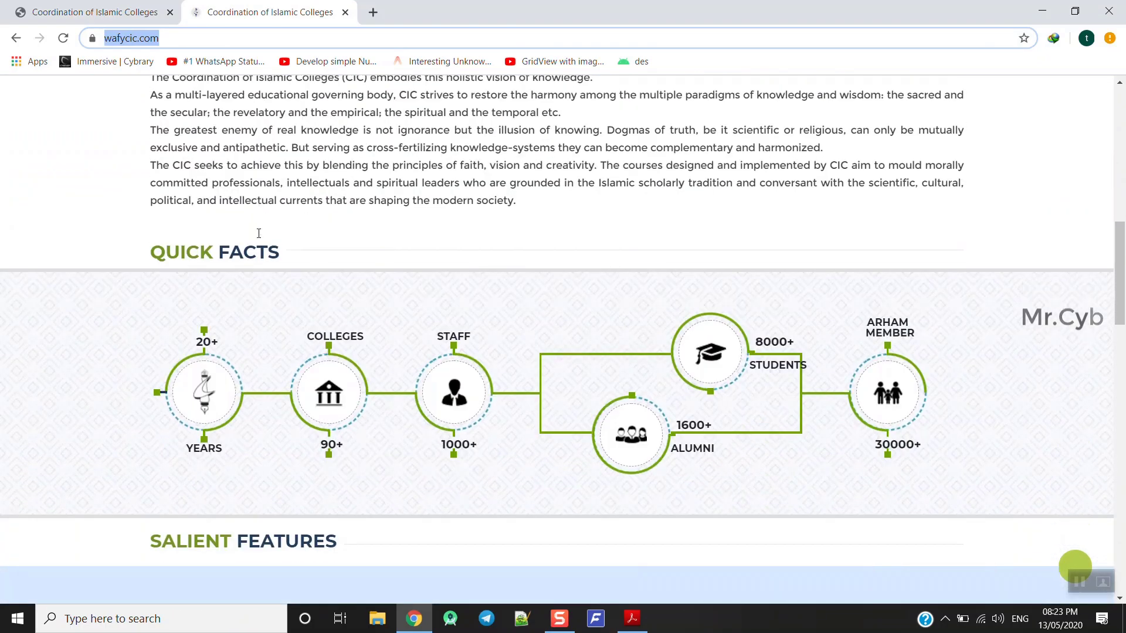
pyautogui.scroll(11, 122, 102)
pyautogui.hotkey('ctrl', 'Tab')
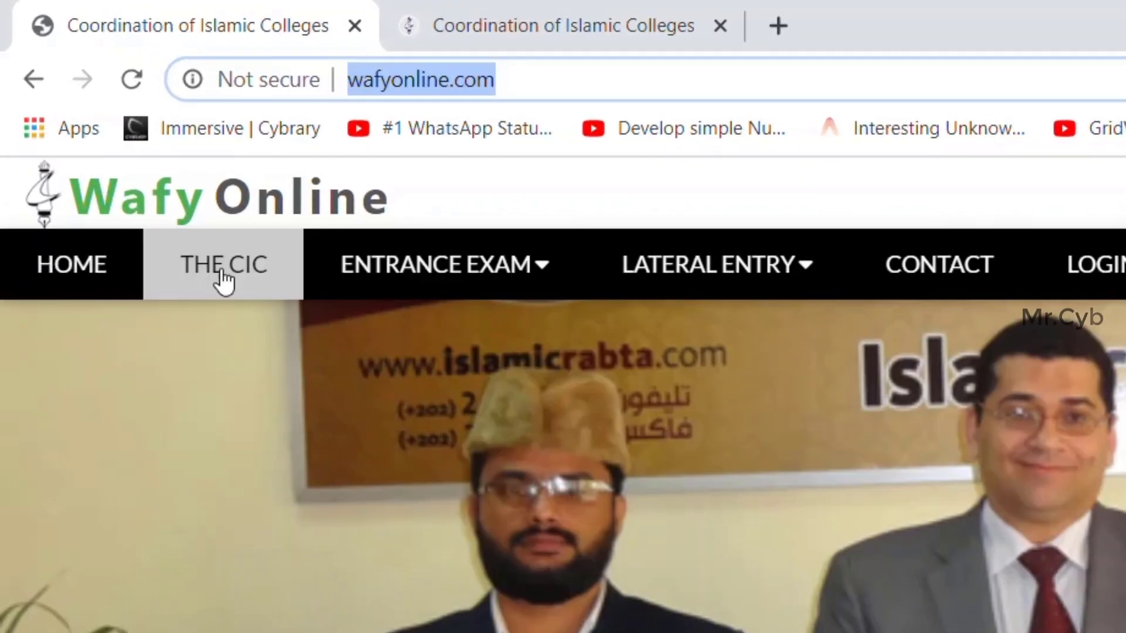
# Open the Entrance Exam > Wafy (Boys) guidelines and start the online application.
pyautogui.moveTo(205, 158)
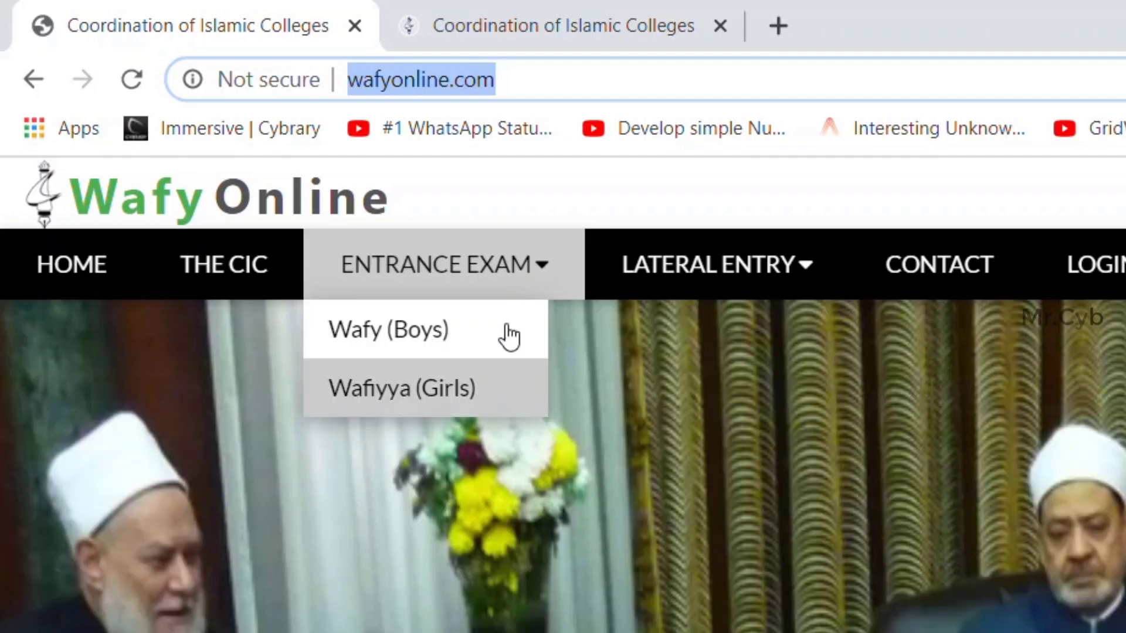
pyautogui.moveTo(746, 284)
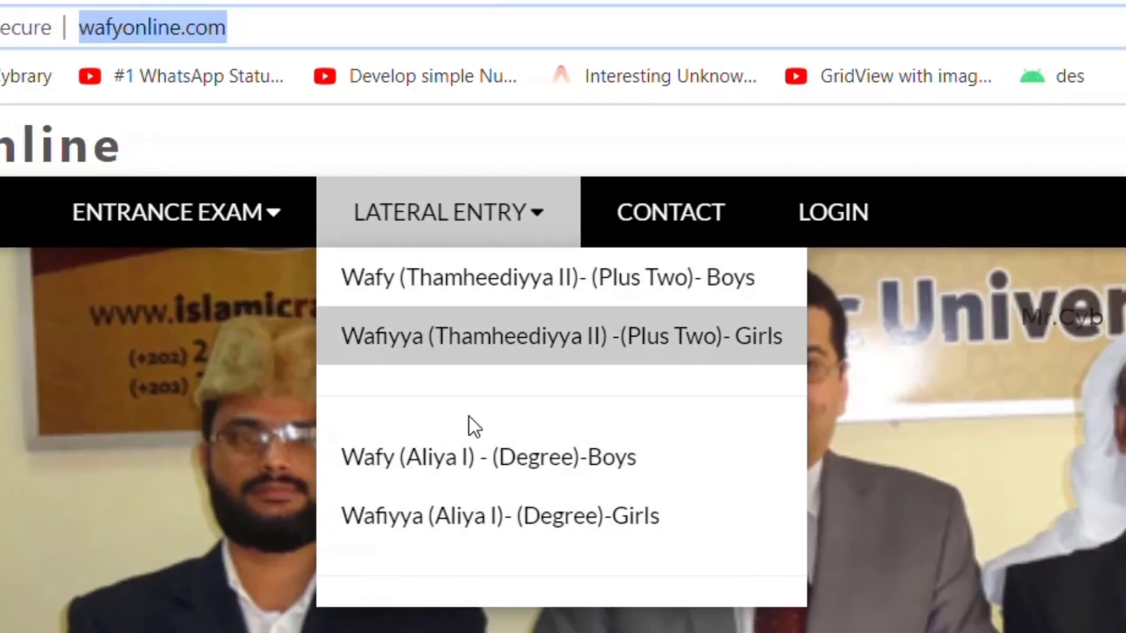
pyautogui.moveTo(188, 244)
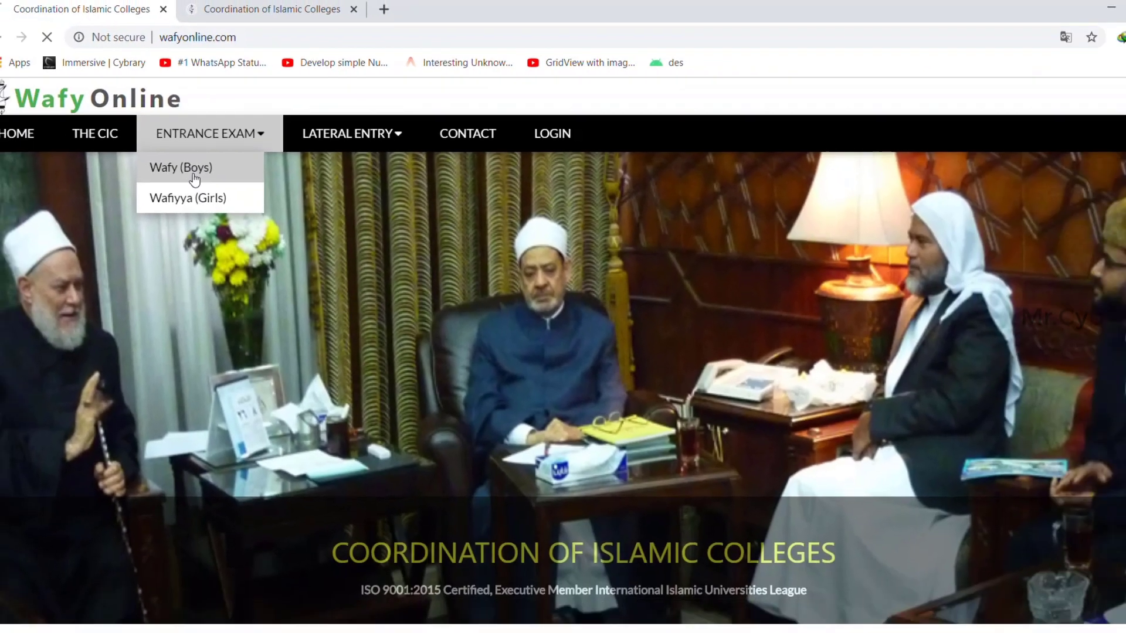
pyautogui.click(147, 299)
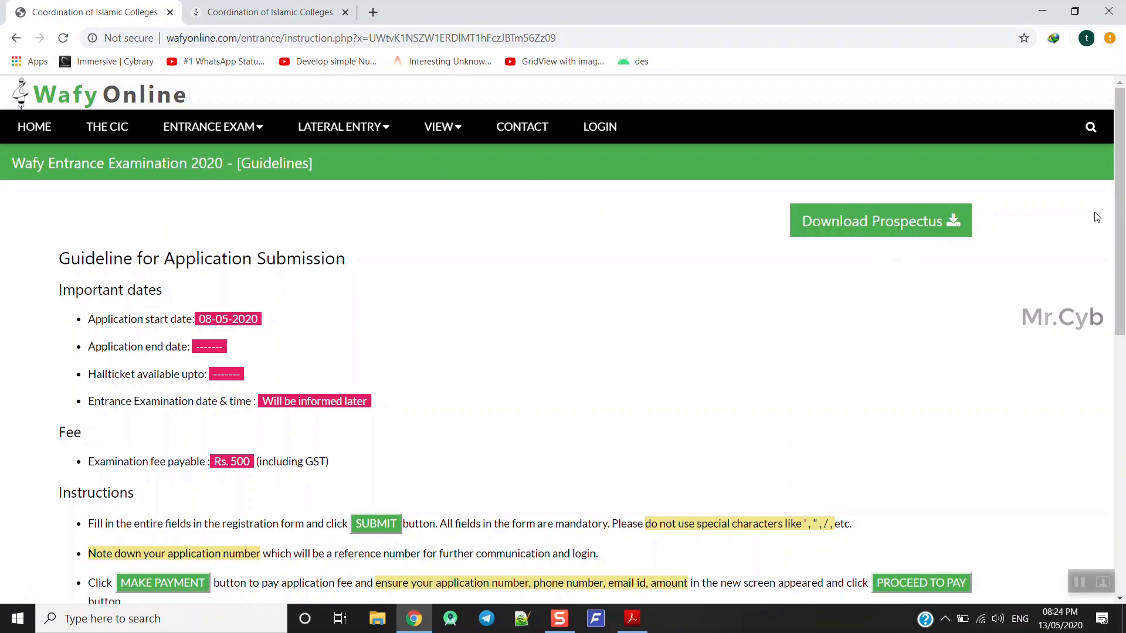
pyautogui.scroll(-4, 43, 259)
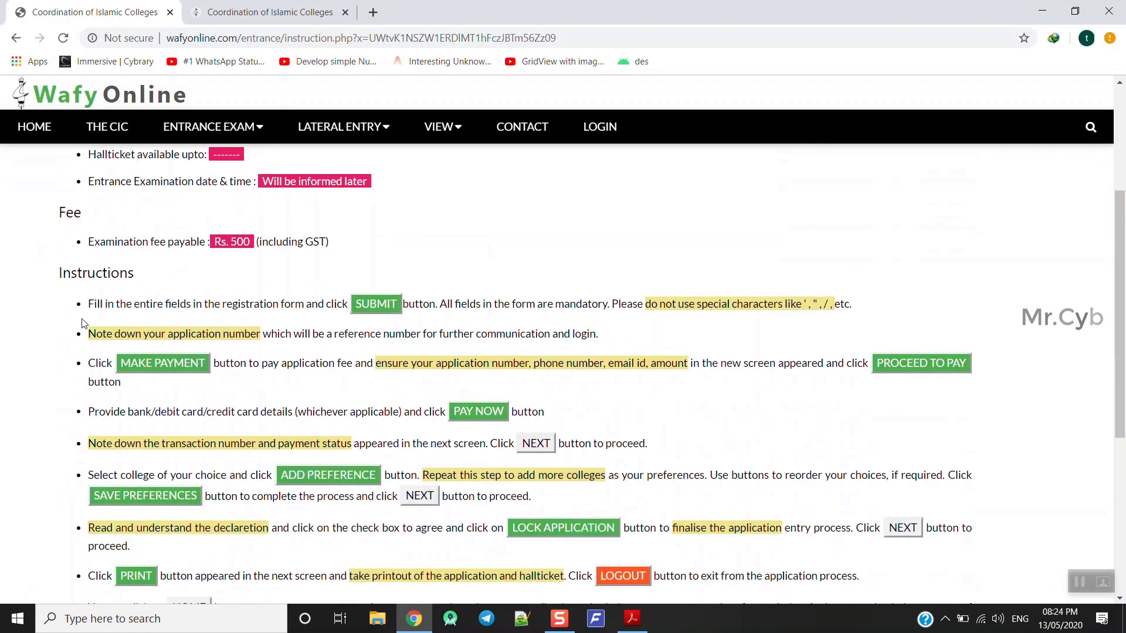
pyautogui.scroll(4, 85, 304)
pyautogui.scroll(-8, 94, 295)
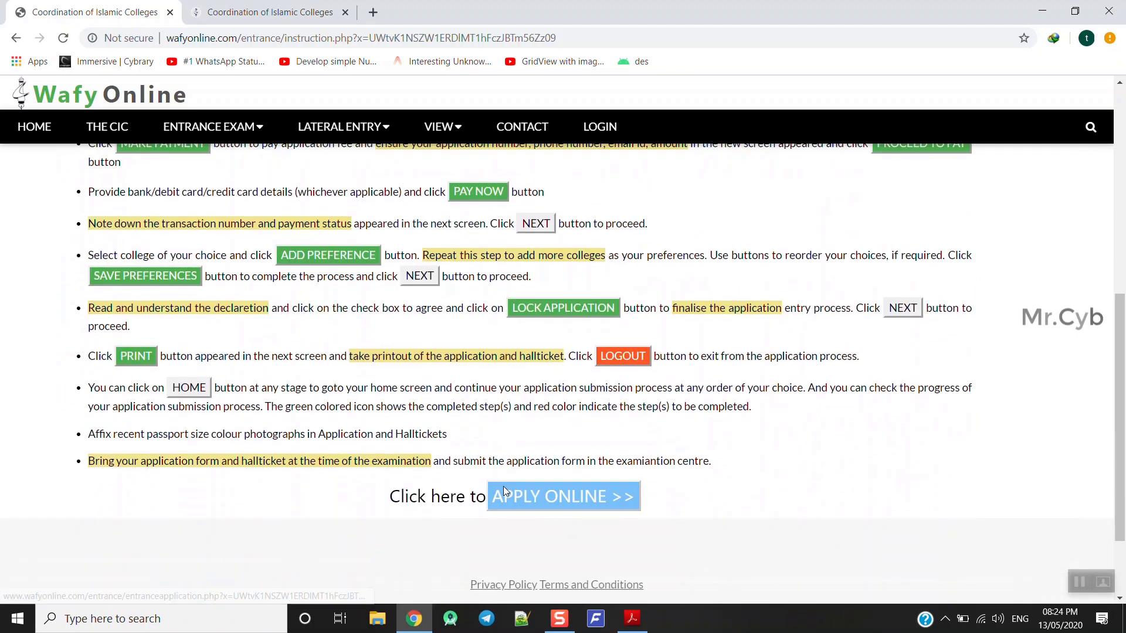
pyautogui.click(572, 497)
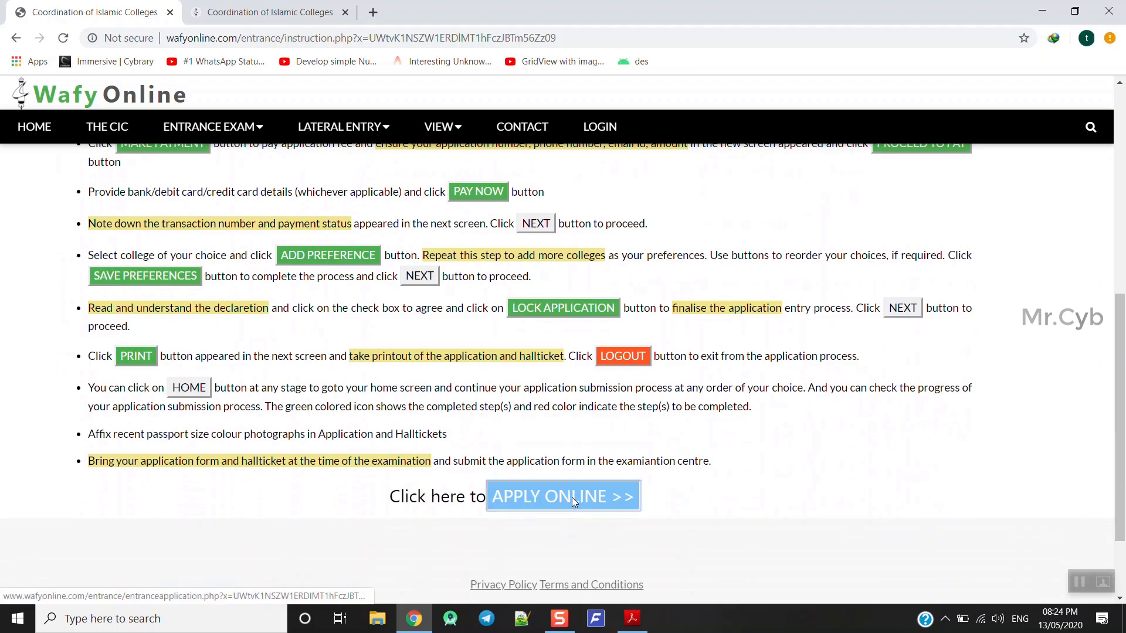
# Enter the candidate's name on the registration form.
pyautogui.scroll(-2, 556, 313)
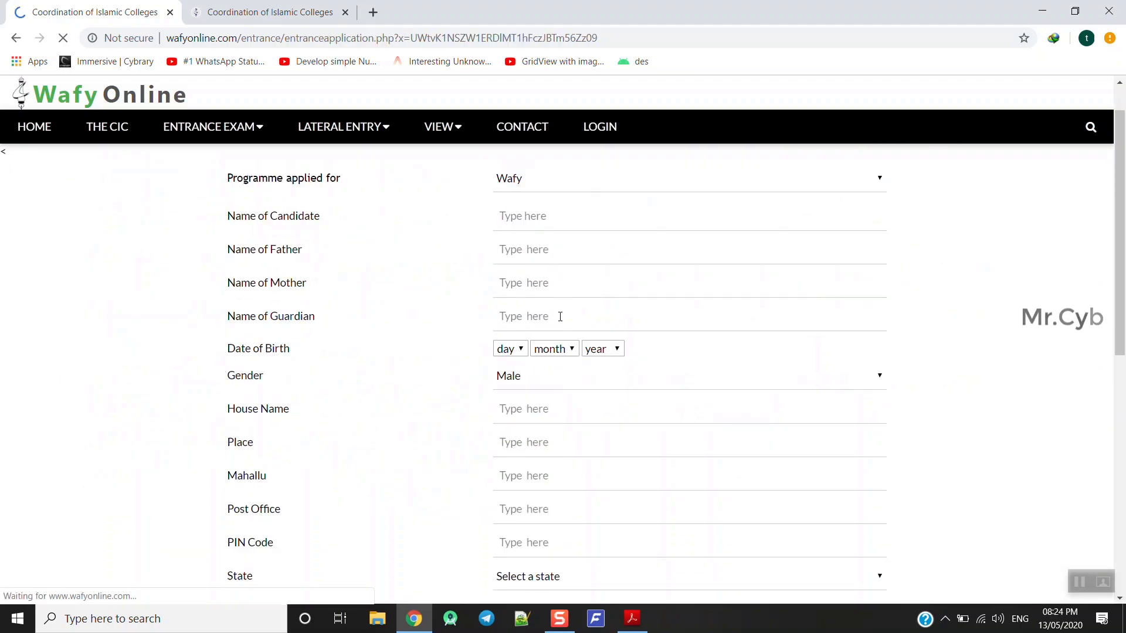
pyautogui.scroll(-11, 551, 308)
pyautogui.scroll(6, 550, 311)
pyautogui.scroll(4, 551, 315)
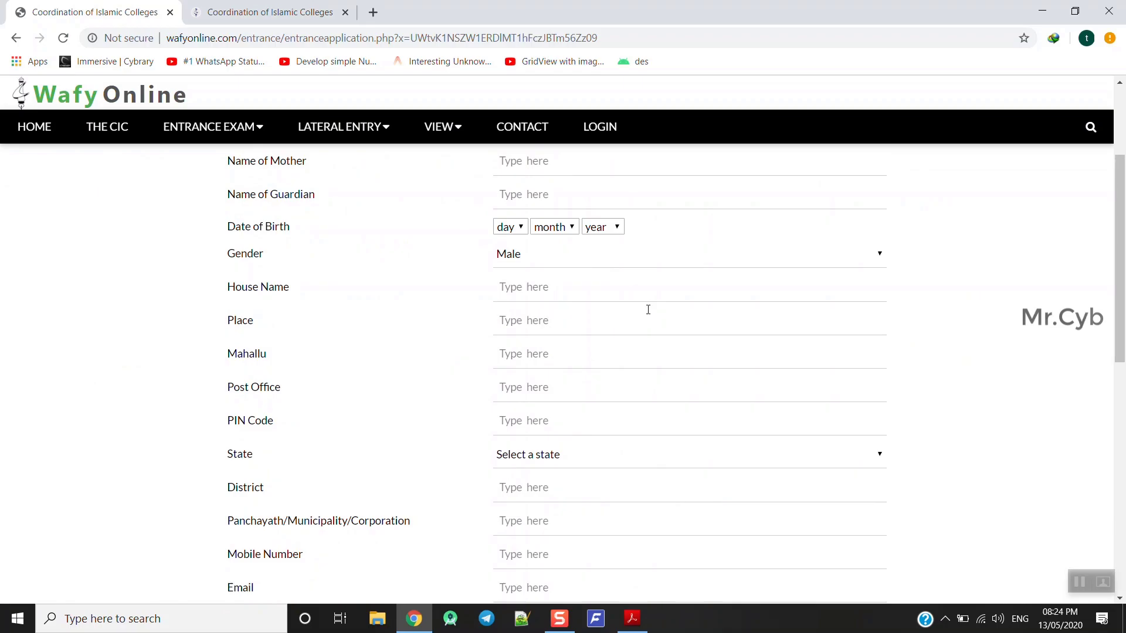
pyautogui.scroll(3, 650, 306)
pyautogui.click(574, 262)
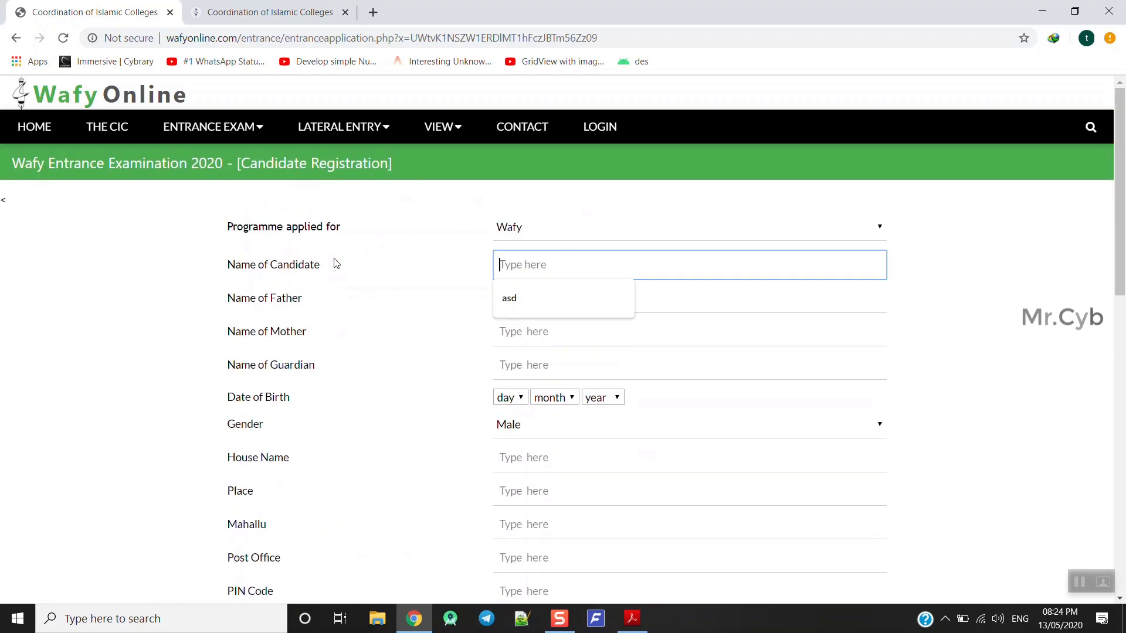
pyautogui.write('Shiha')
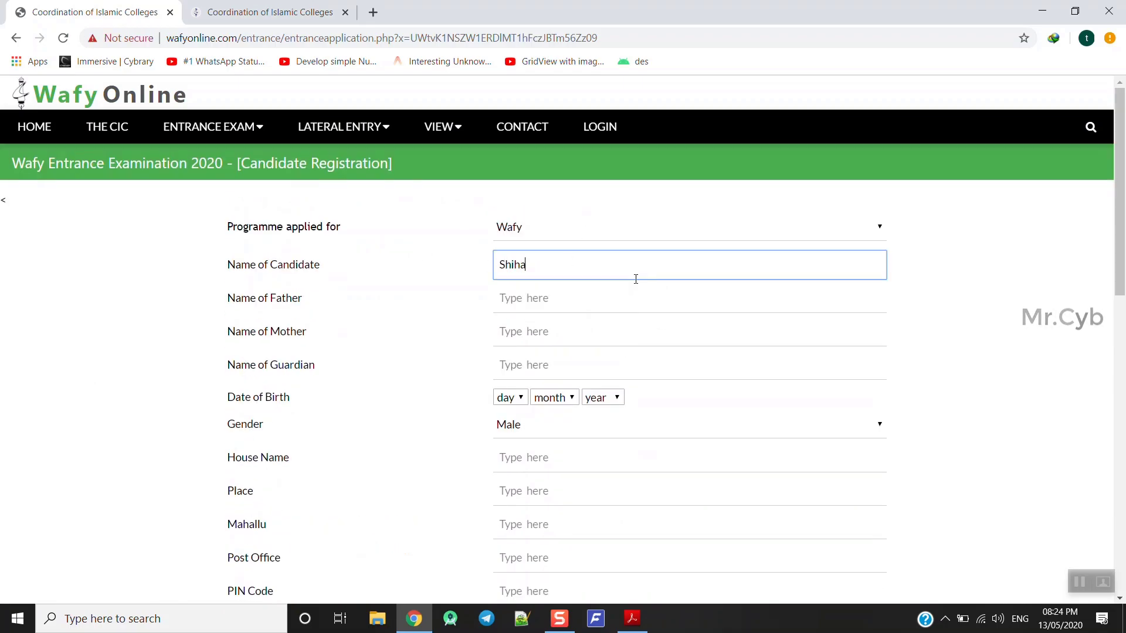
pyautogui.press('BackSpace')
pyautogui.press('BackSpace')
pyautogui.write('yas')
# Fill in the father's, mother's and guardian's names.
pyautogui.click(641, 287)
pyautogui.write('Haneefa')
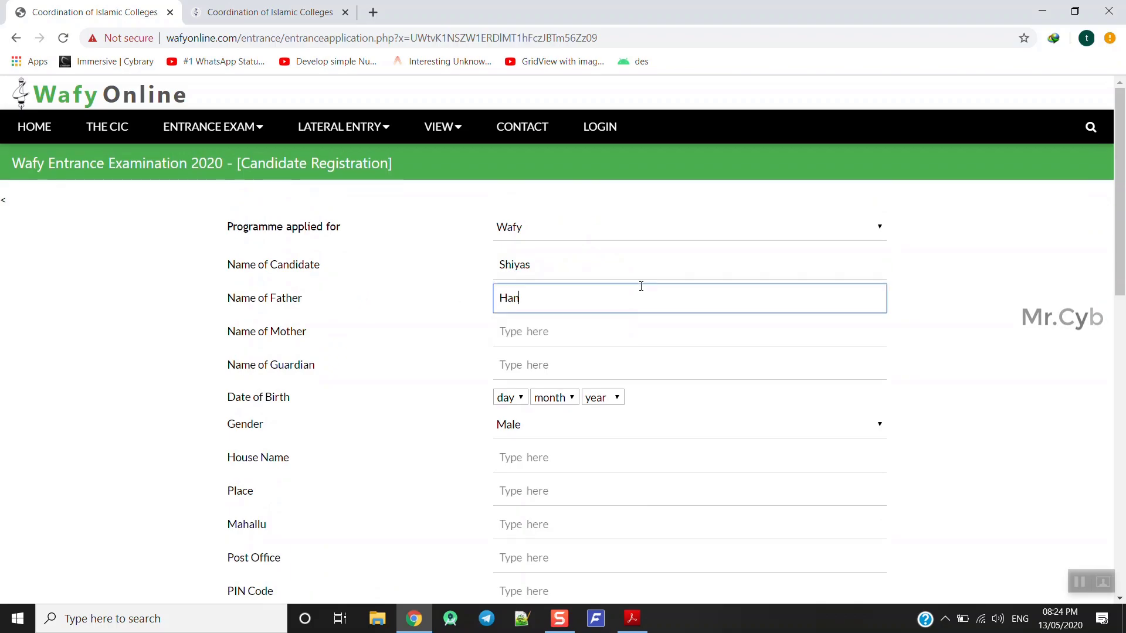
pyautogui.click(555, 332)
pyautogui.write('Shakeela T')
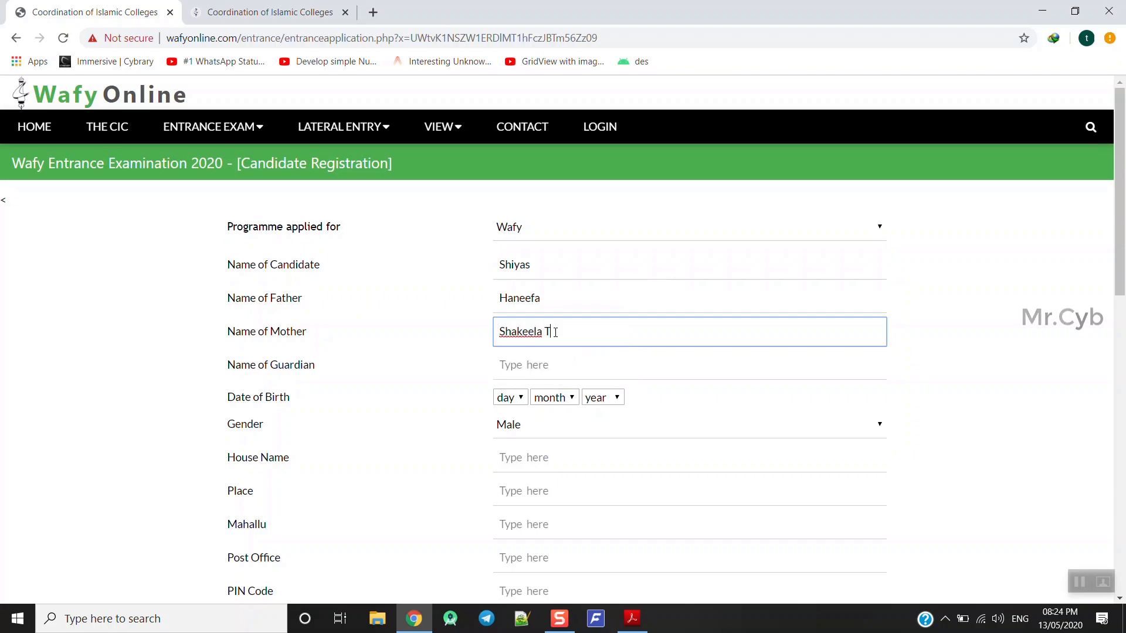
pyautogui.click(544, 365)
pyautogui.write('Haneef')
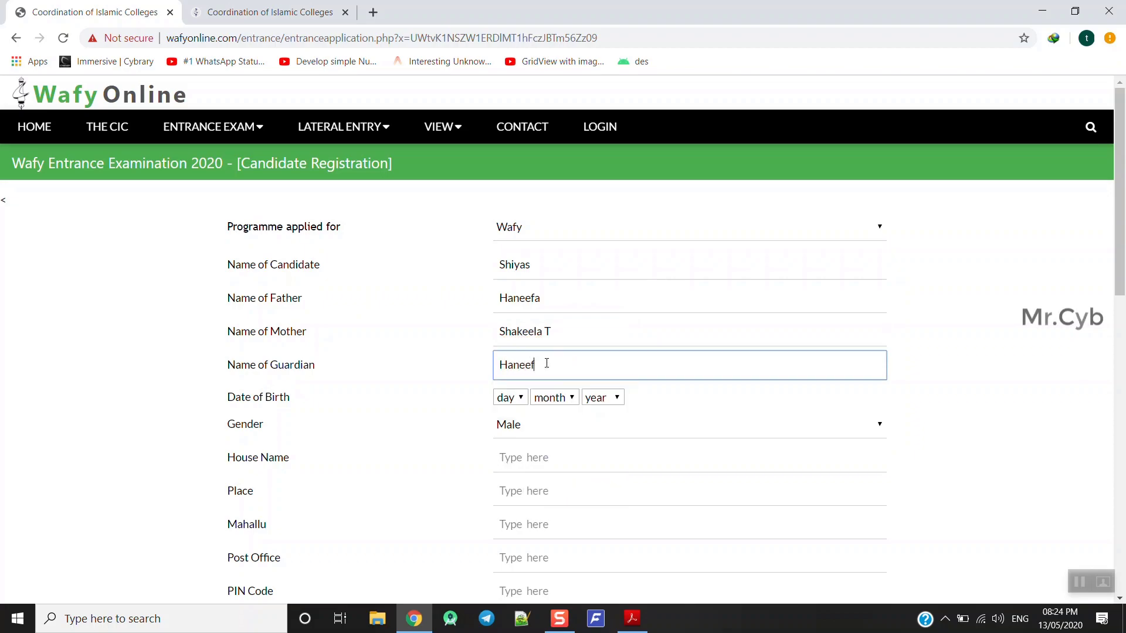
pyautogui.click(513, 398)
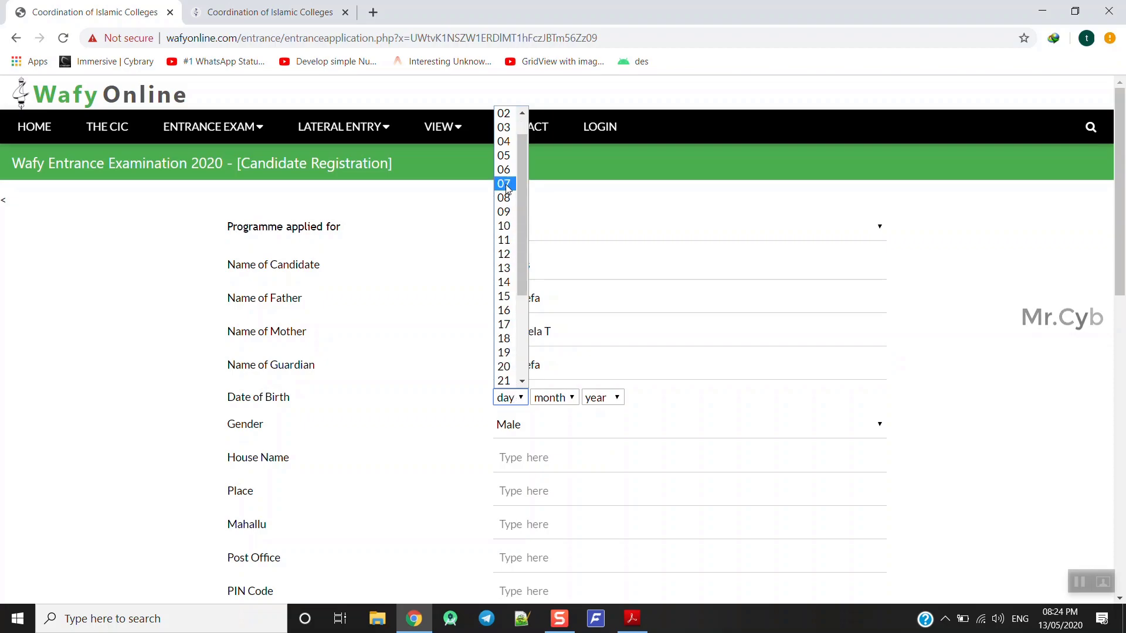
pyautogui.click(508, 179)
pyautogui.click(560, 393)
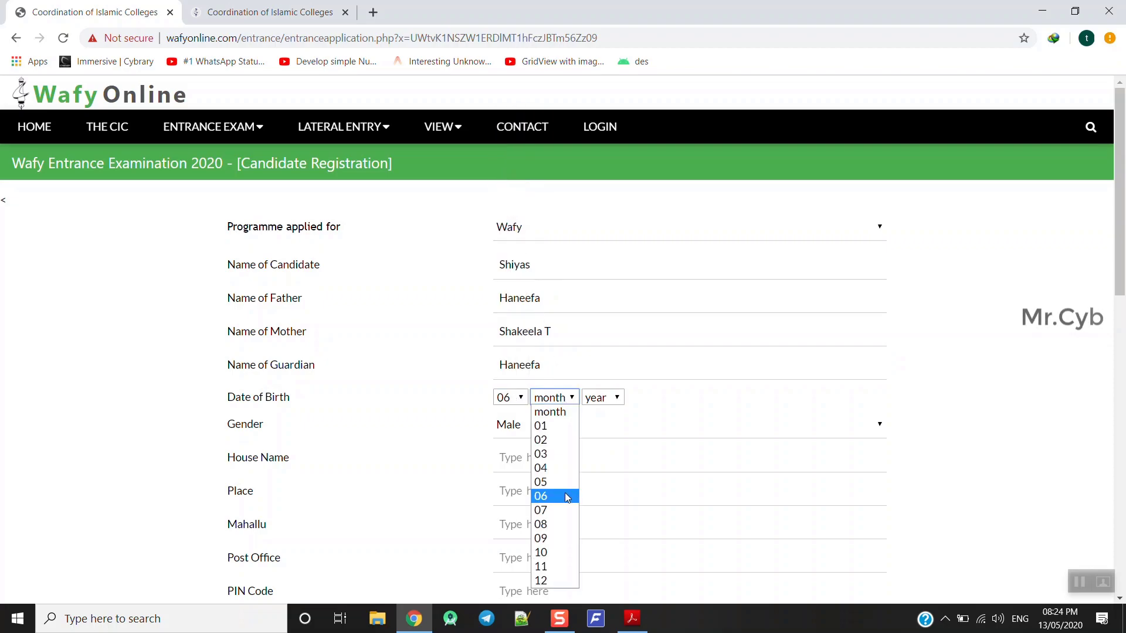
pyautogui.click(557, 470)
pyautogui.click(607, 400)
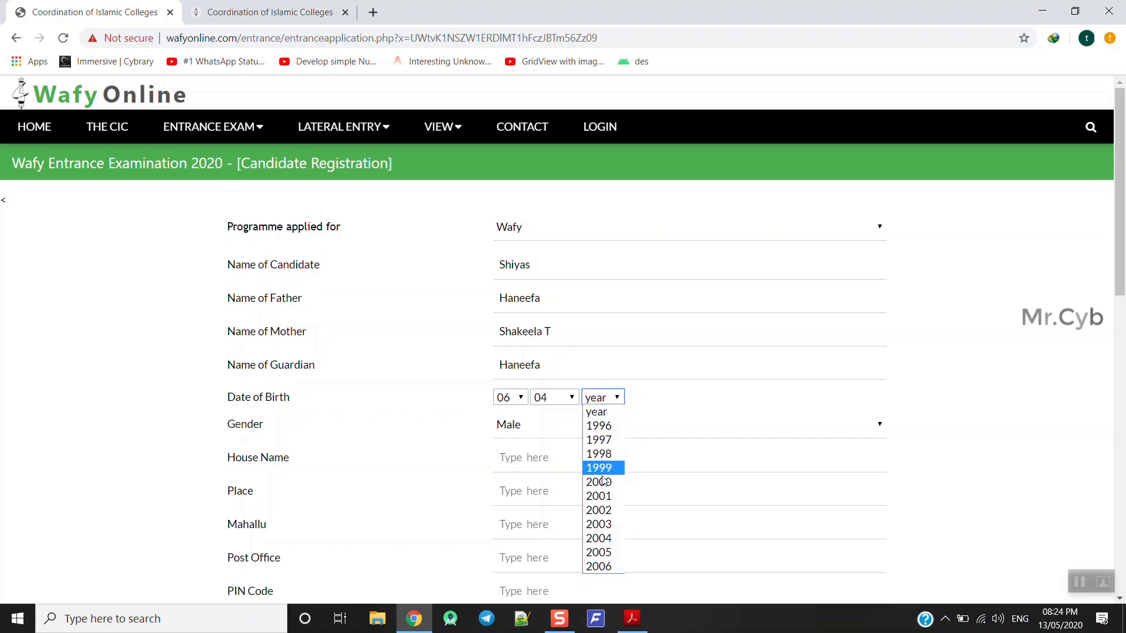
pyautogui.click(606, 527)
pyautogui.click(607, 397)
pyautogui.click(604, 538)
pyautogui.scroll(-1, 414, 452)
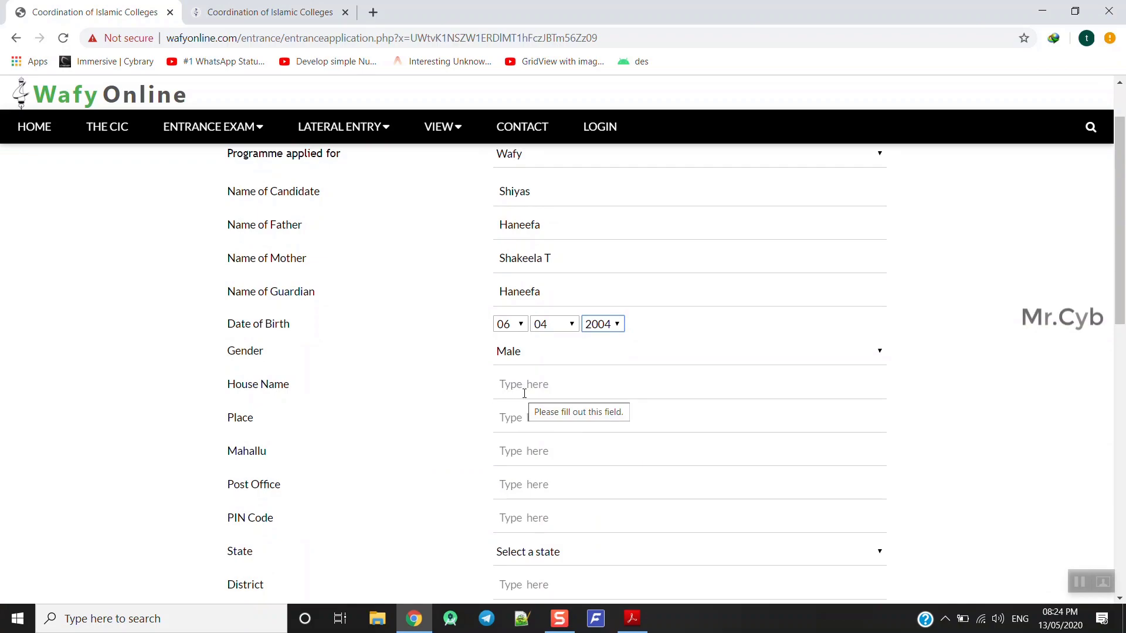
pyautogui.click(557, 380)
pyautogui.click(514, 409)
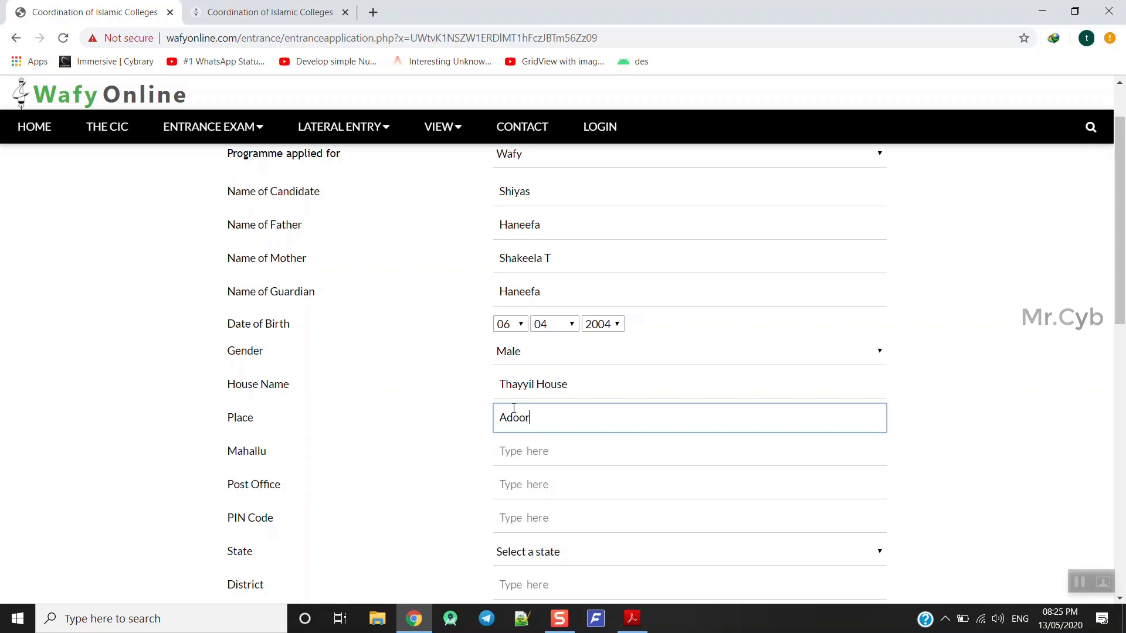
pyautogui.scroll(-1, 514, 409)
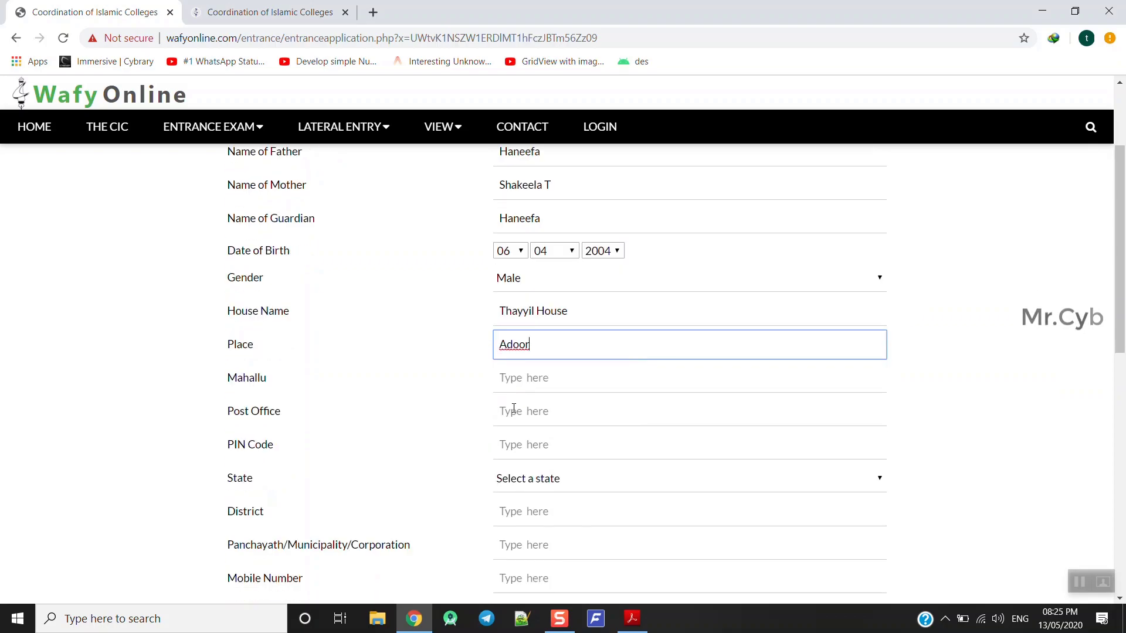
pyautogui.click(532, 382)
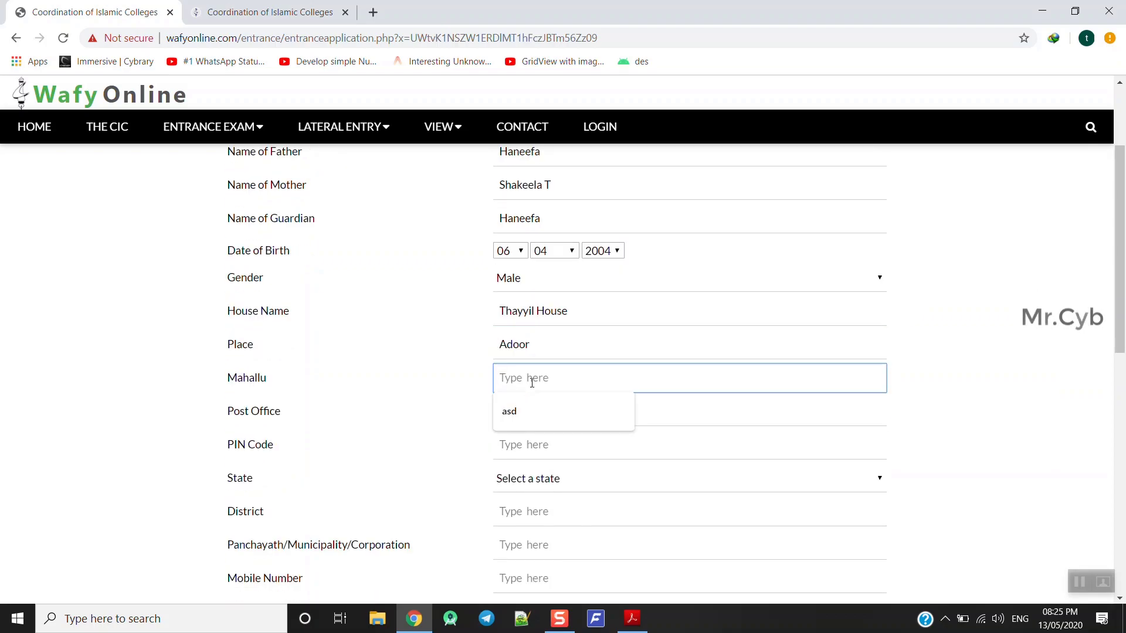
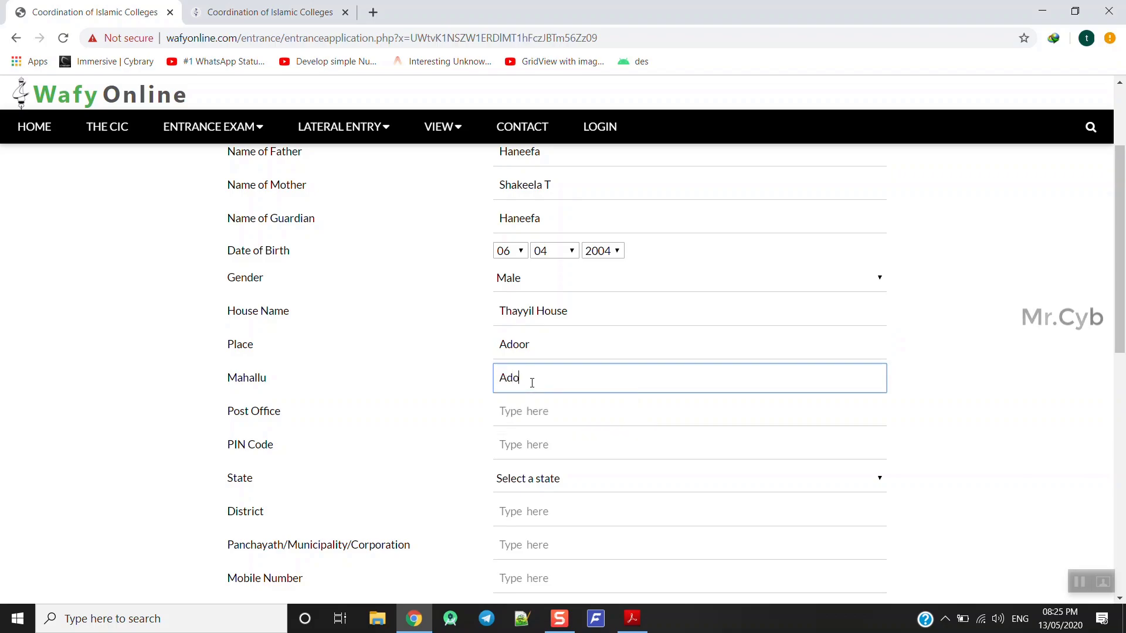
pyautogui.scroll(-1, 537, 383)
pyautogui.click(534, 332)
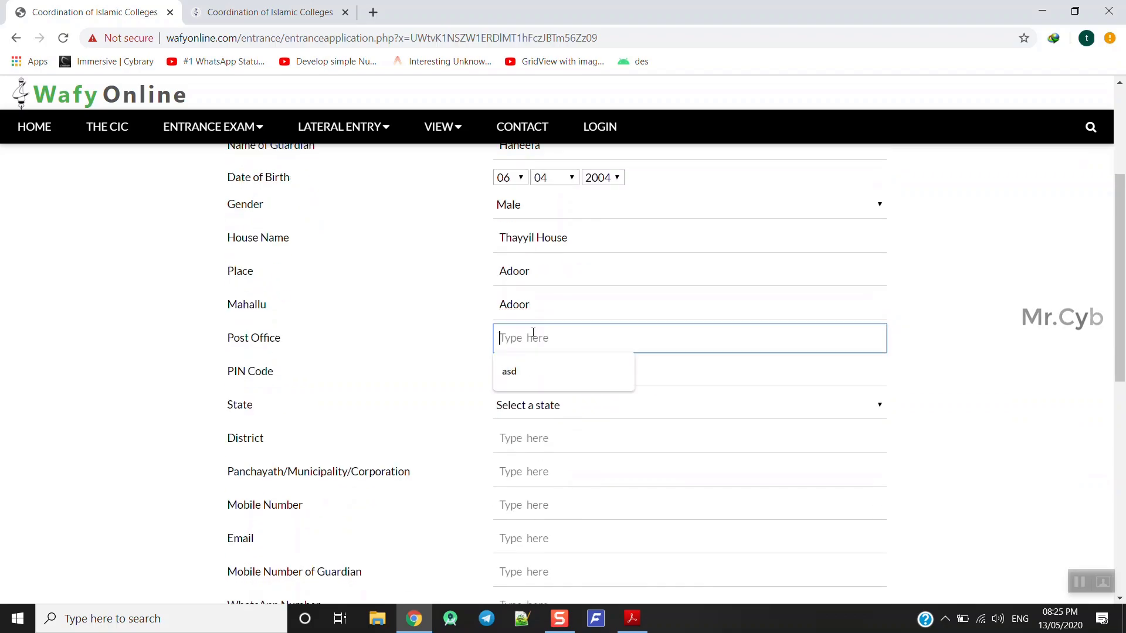
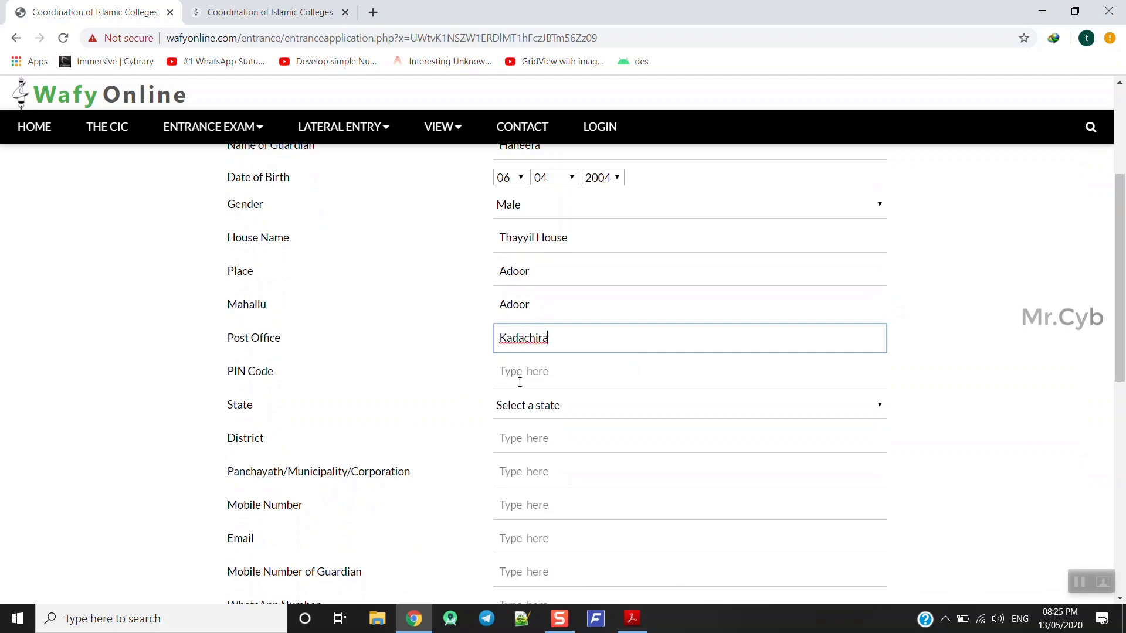
pyautogui.click(520, 381)
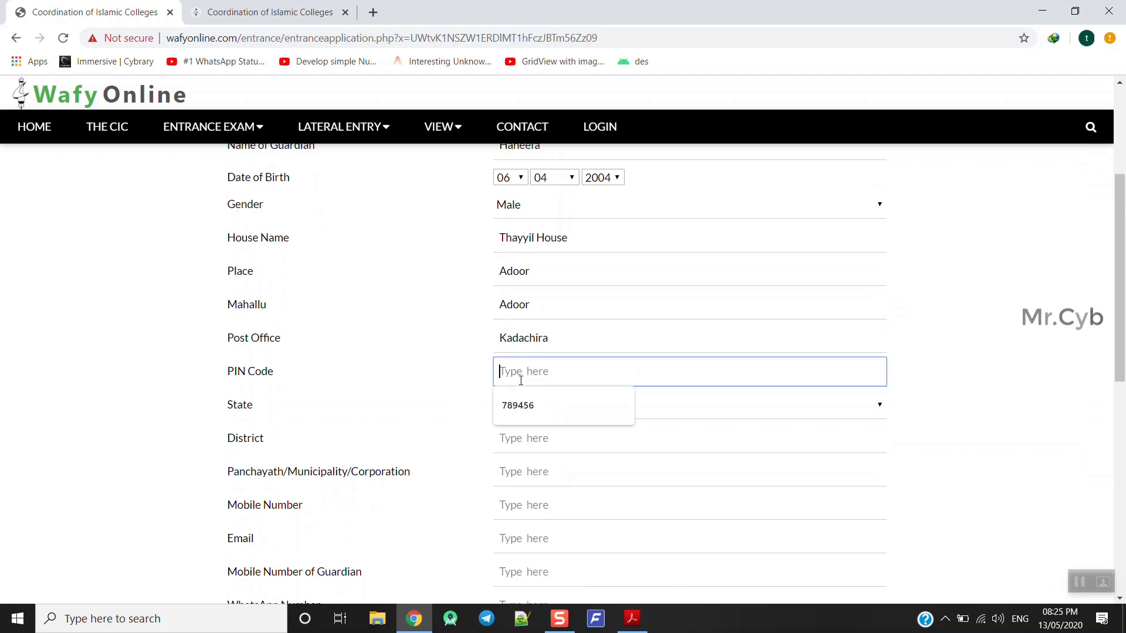
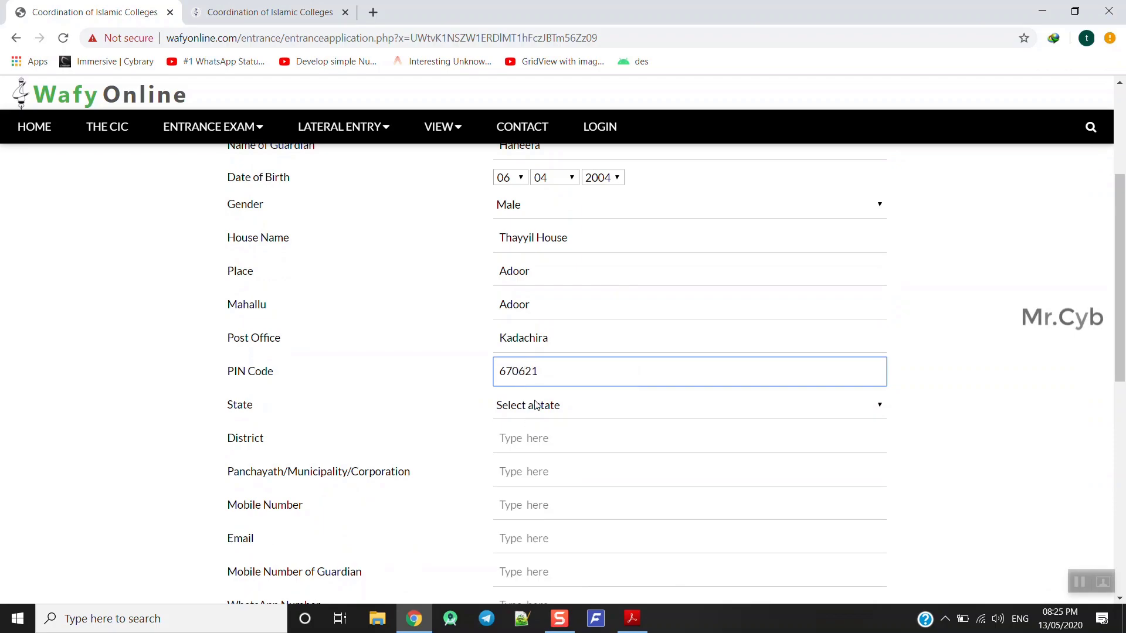
# Choose Kerala, Kannur and Kadambur as state, district and panchayath.
pyautogui.click(535, 404)
pyautogui.click(531, 435)
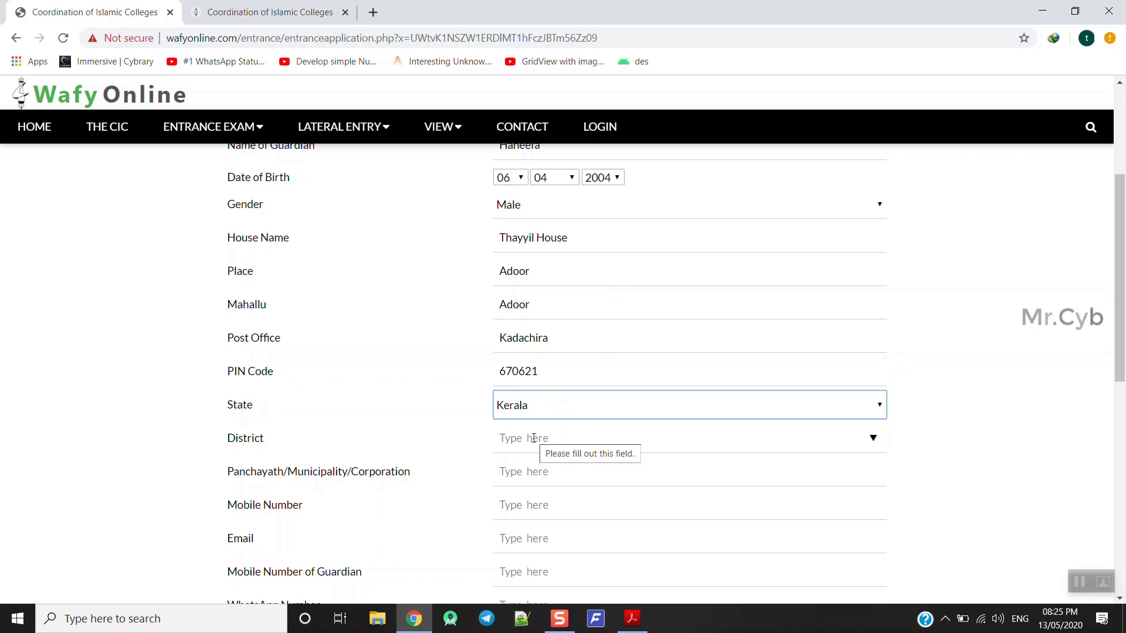
pyautogui.scroll(-1, 535, 452)
pyautogui.click(535, 365)
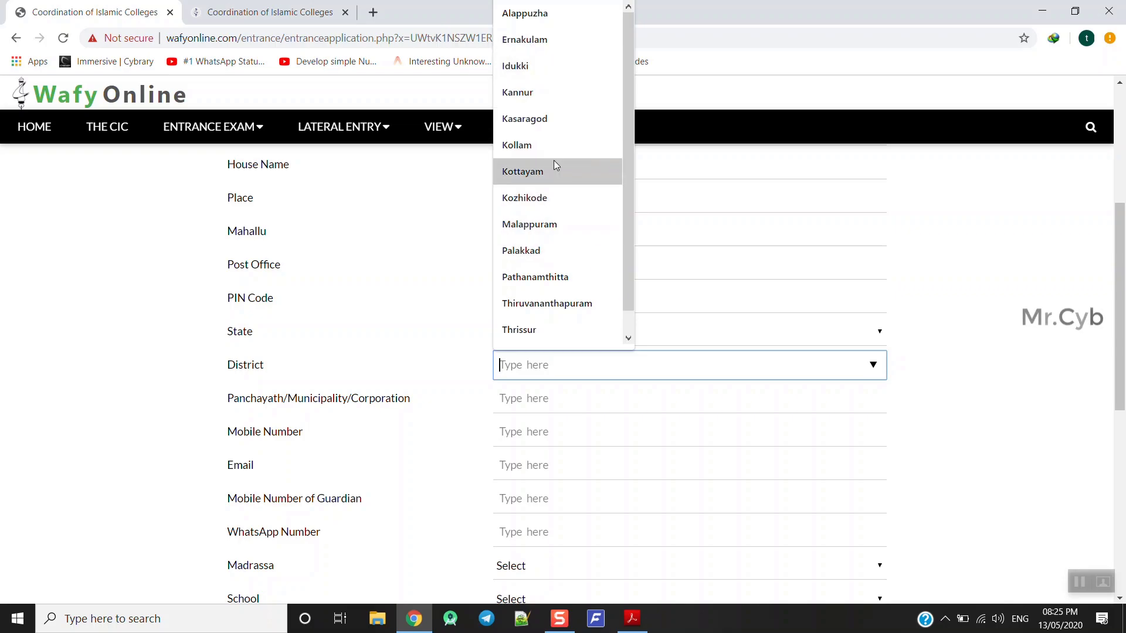
pyautogui.scroll(-1, 554, 160)
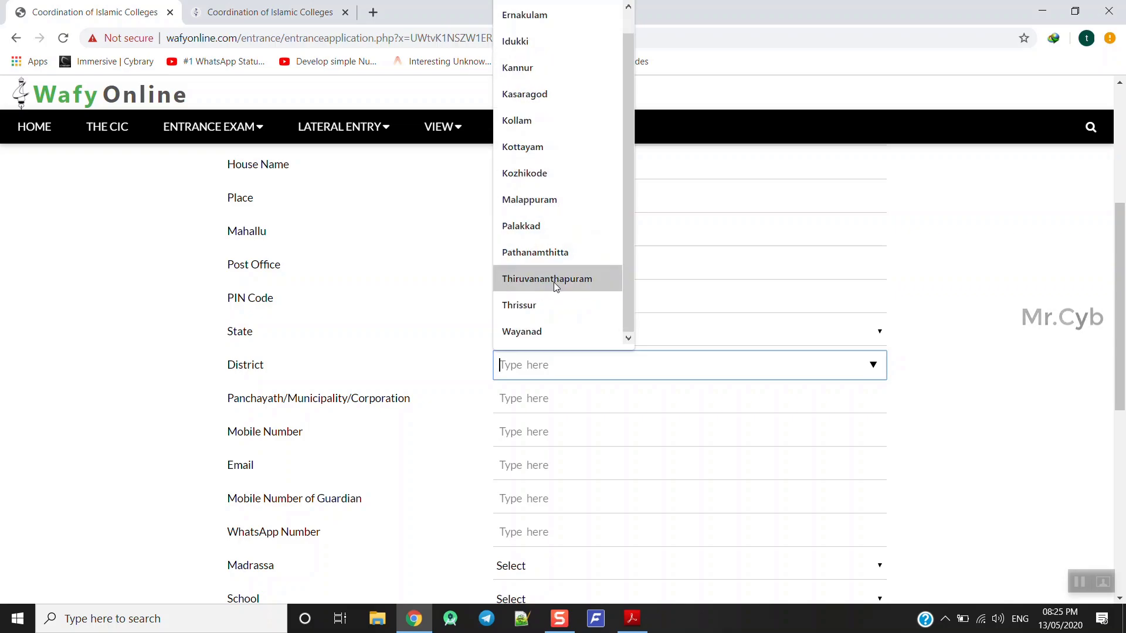
pyautogui.scroll(1, 555, 269)
pyautogui.click(547, 91)
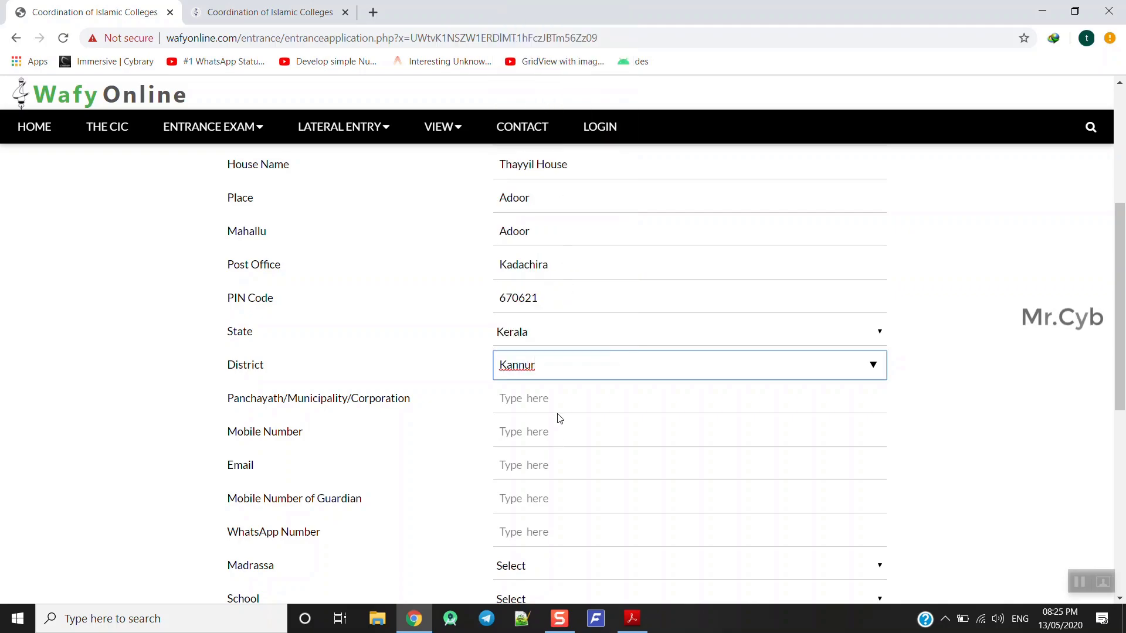
pyautogui.scroll(-1, 558, 417)
pyautogui.click(528, 326)
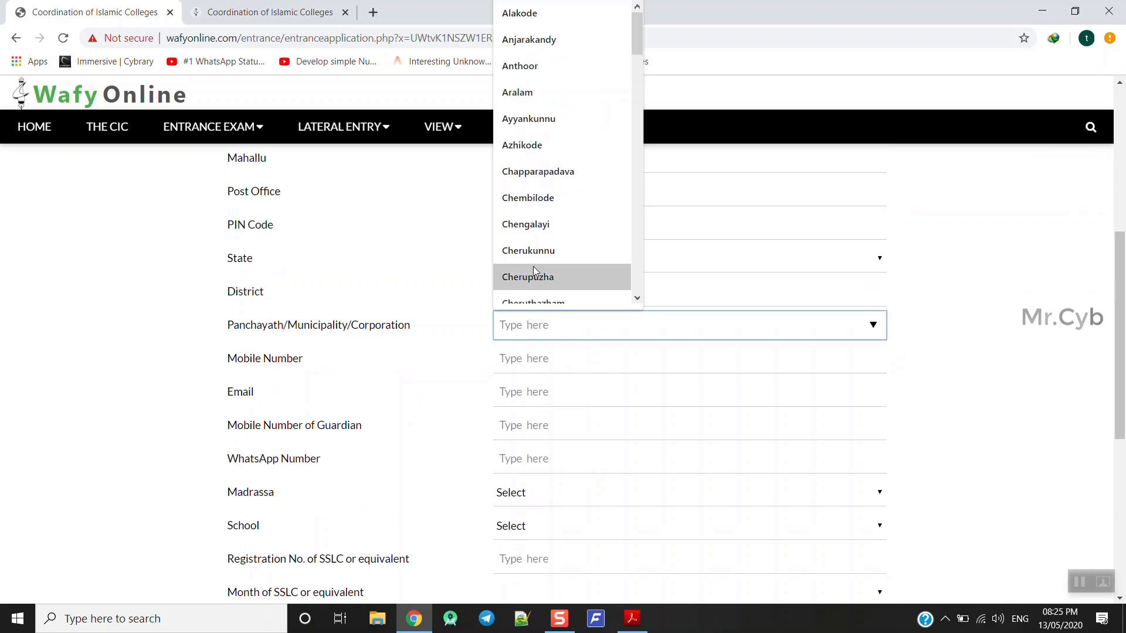
pyautogui.write('kad')
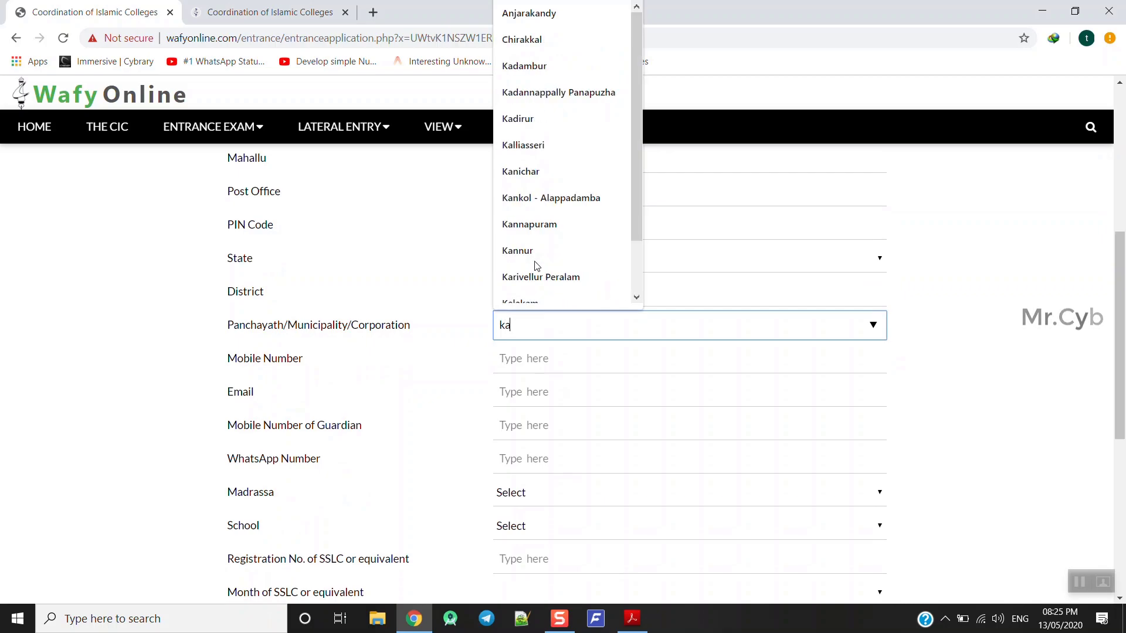
pyautogui.click(535, 362)
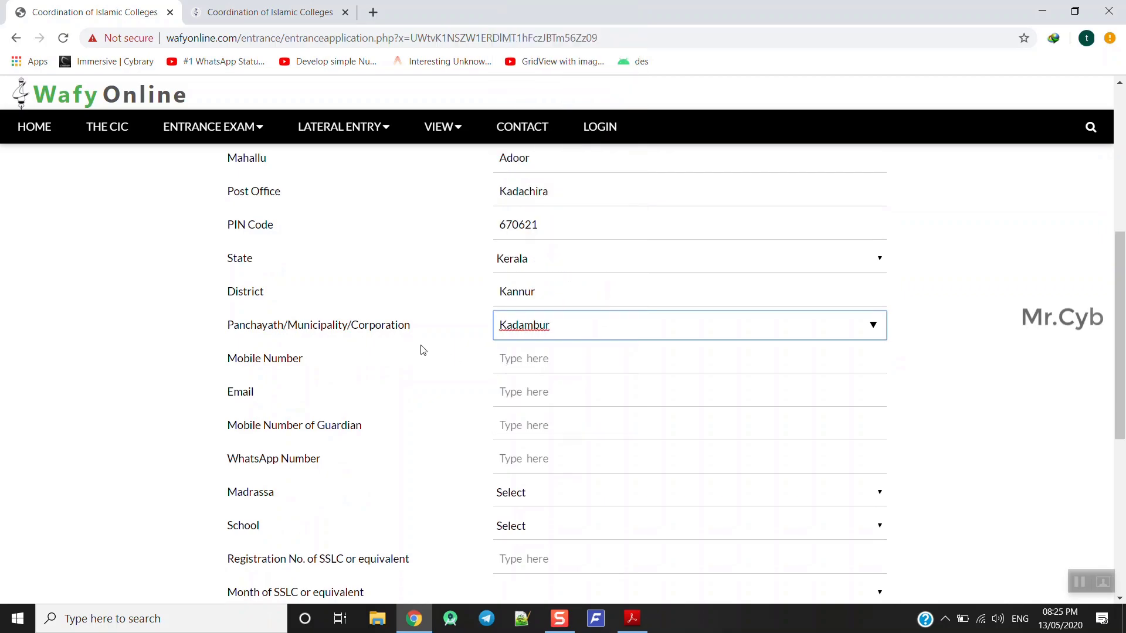
# Enter the candidate's and guardian's mobile numbers, reusing the candidate's as WhatsApp number.
pyautogui.scroll(-1, 423, 349)
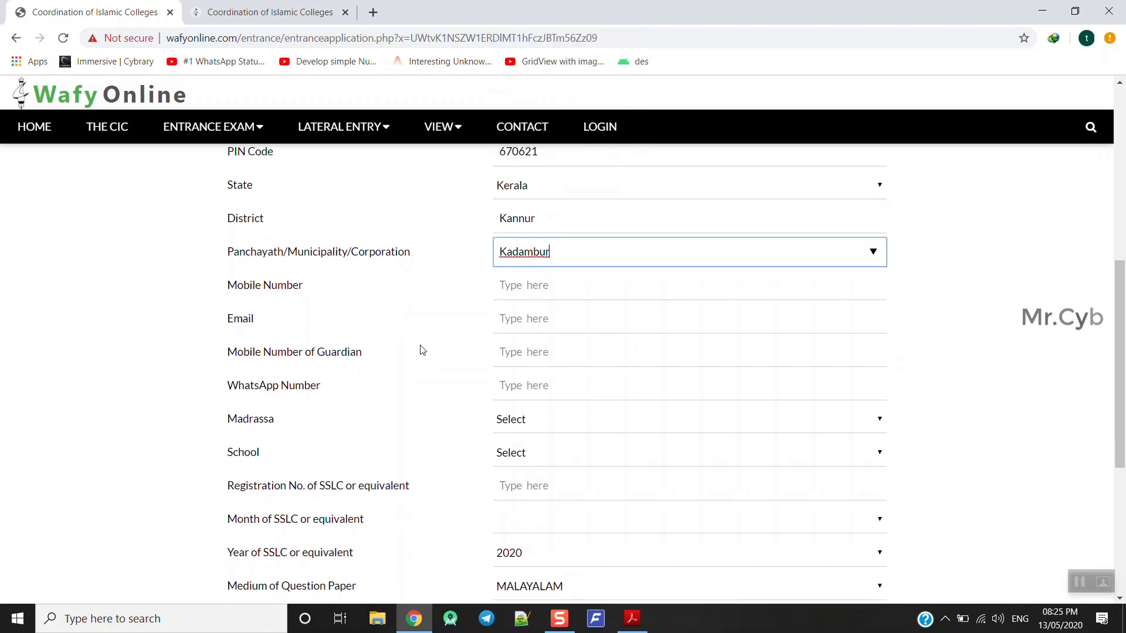
pyautogui.click(528, 288)
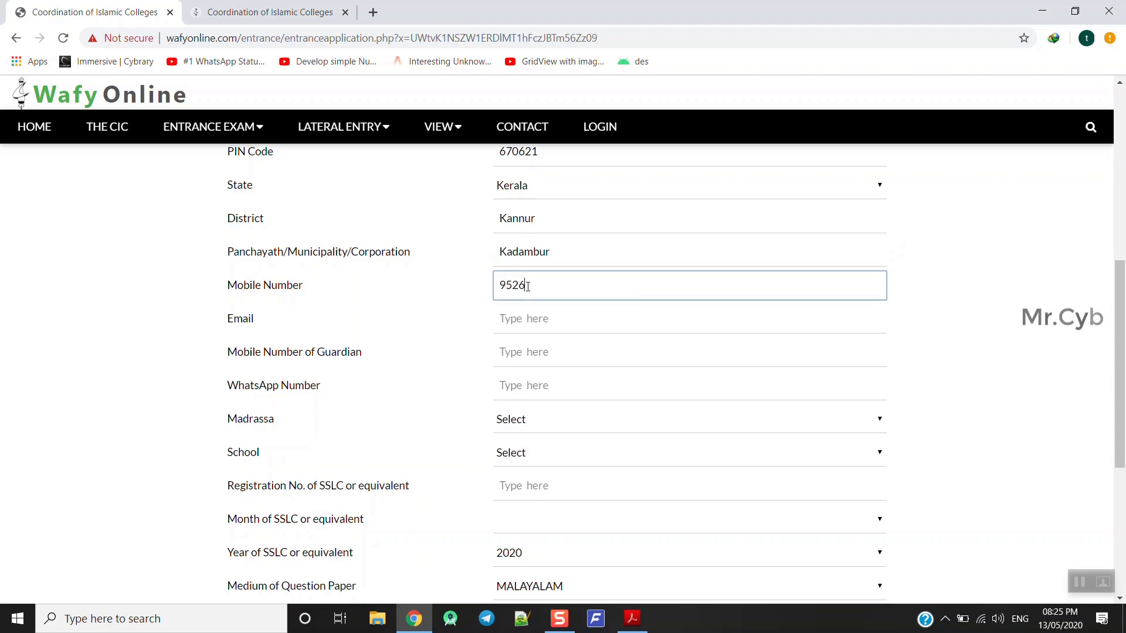
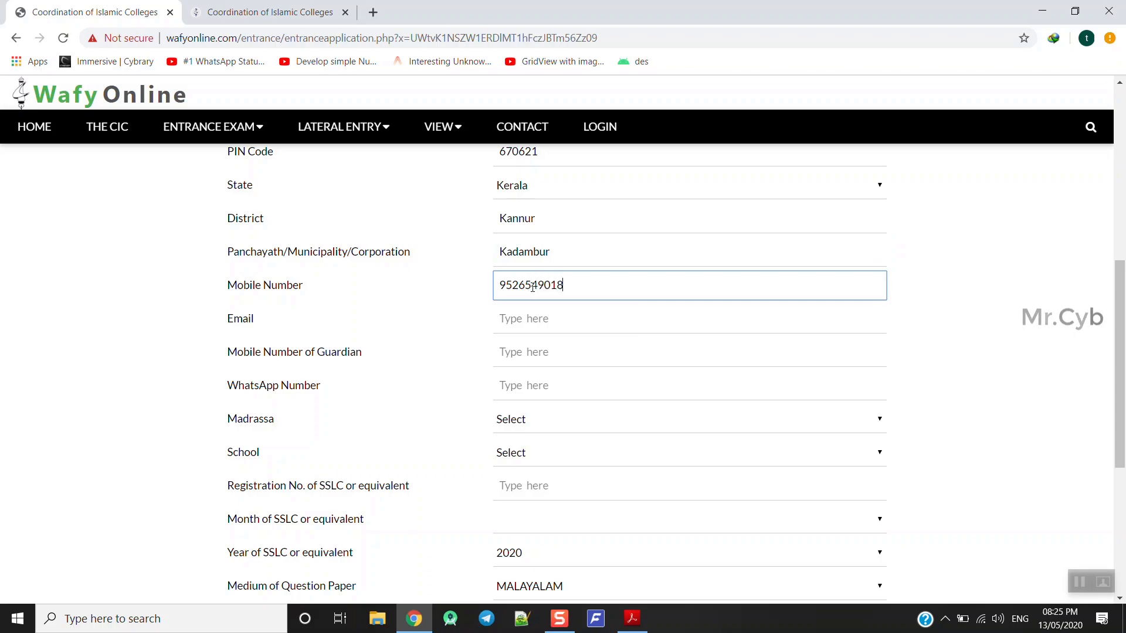
pyautogui.click(541, 324)
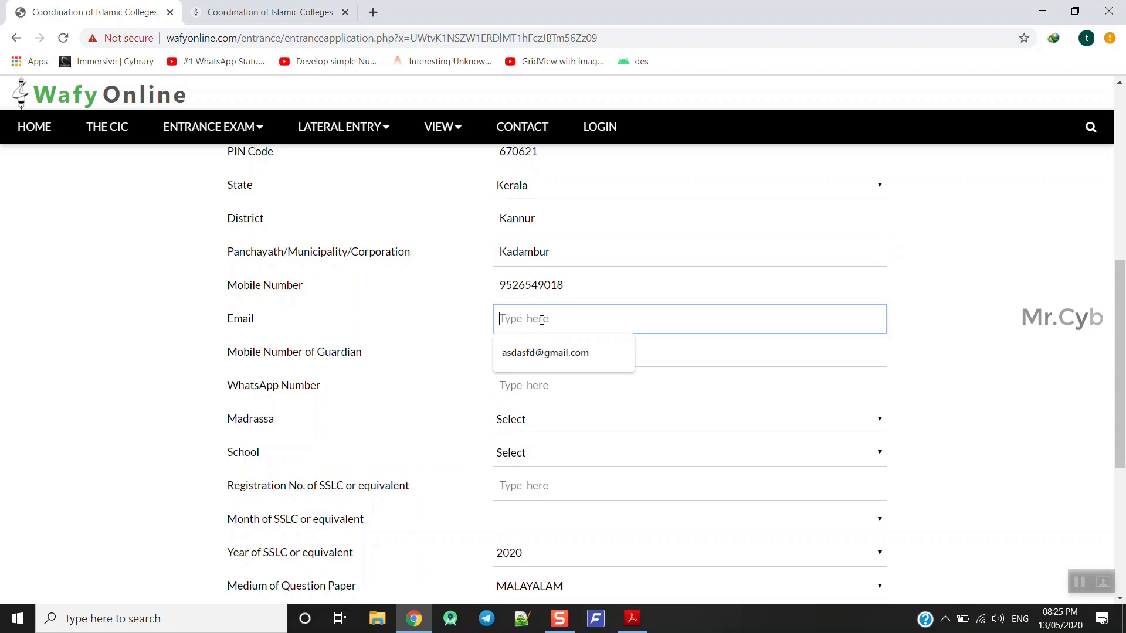
pyautogui.click(472, 344)
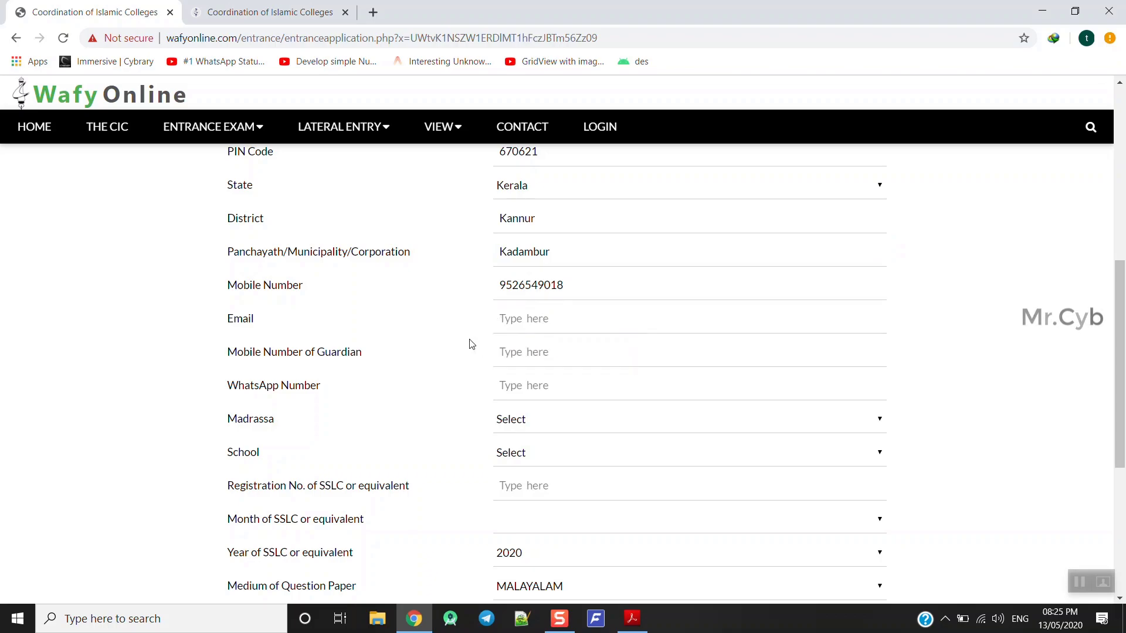
pyautogui.click(553, 353)
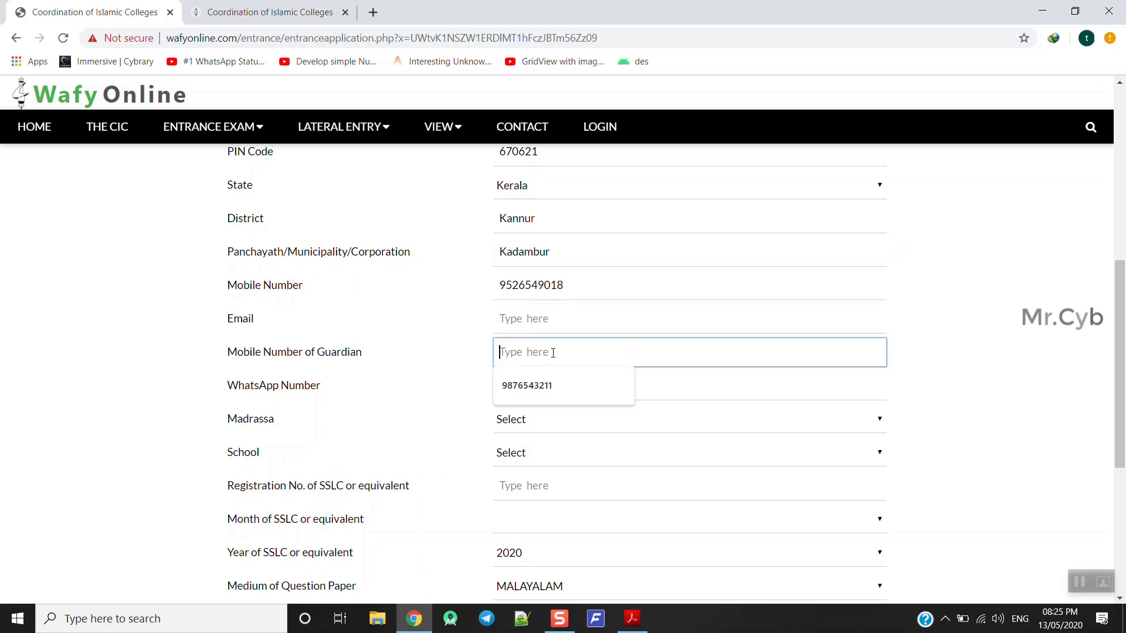
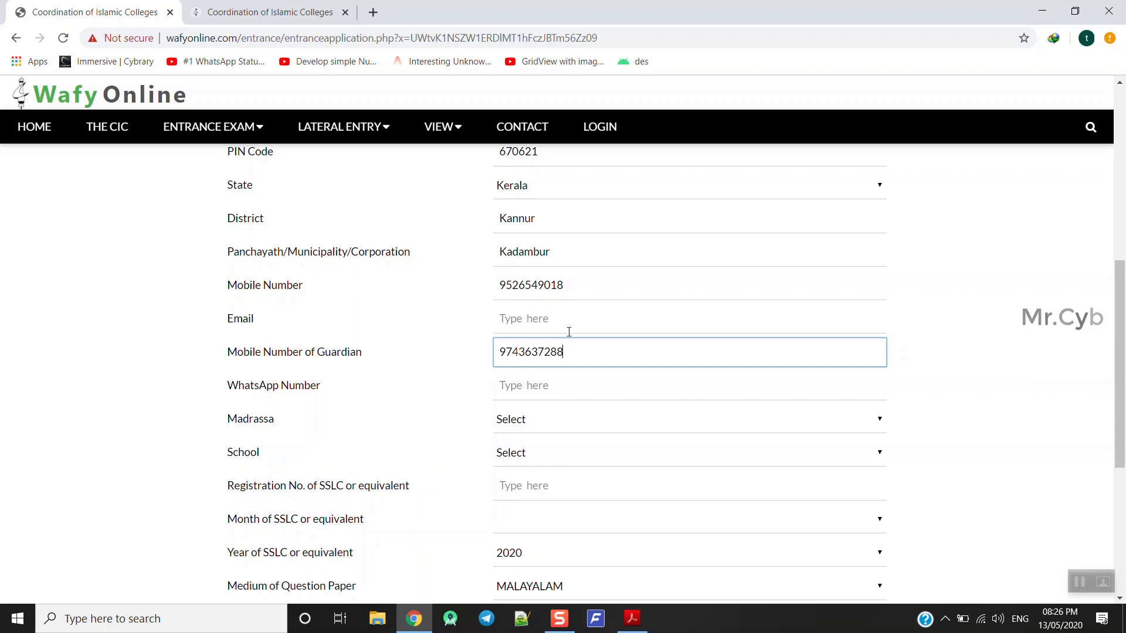
pyautogui.doubleClick(546, 285)
pyautogui.hotkey('ctrl', 'c')
pyautogui.click(530, 391)
pyautogui.hotkey('ctrl', 'v')
pyautogui.scroll(-3, 529, 421)
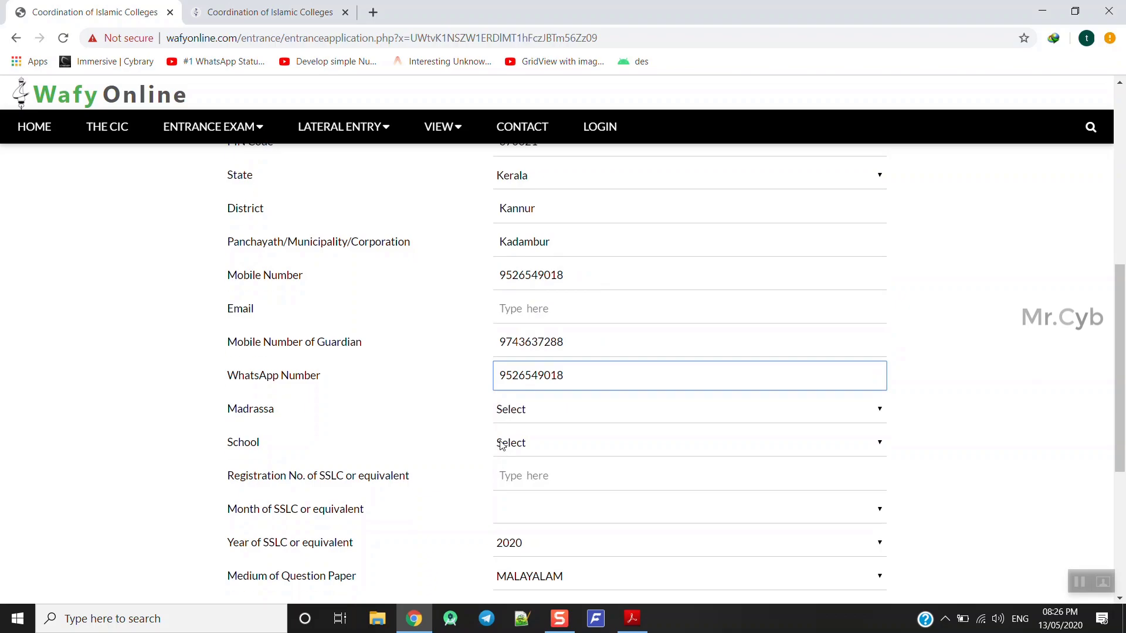
# Set Madrassa to 7 and School to SSLC, and enter the SSLC registration number.
pyautogui.click(519, 274)
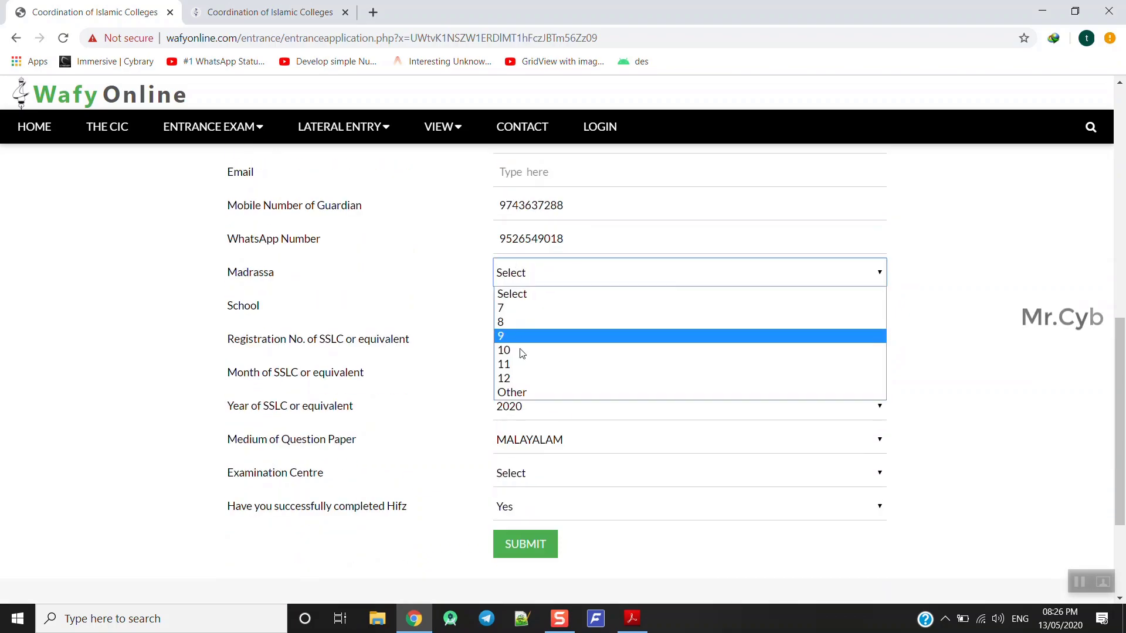
pyautogui.click(518, 308)
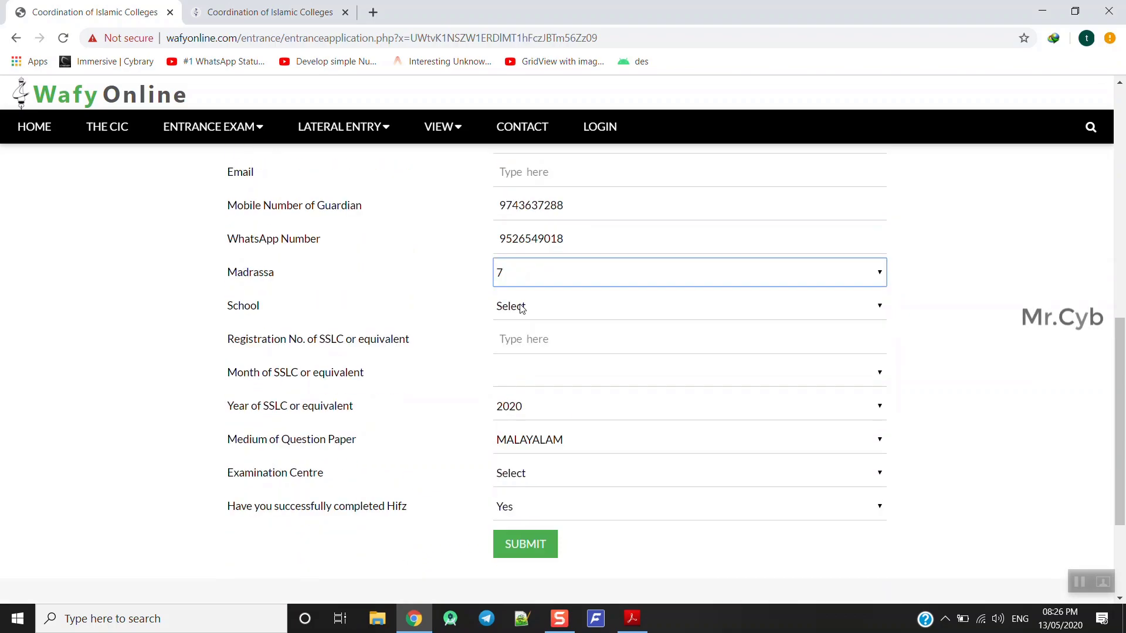
pyautogui.click(534, 306)
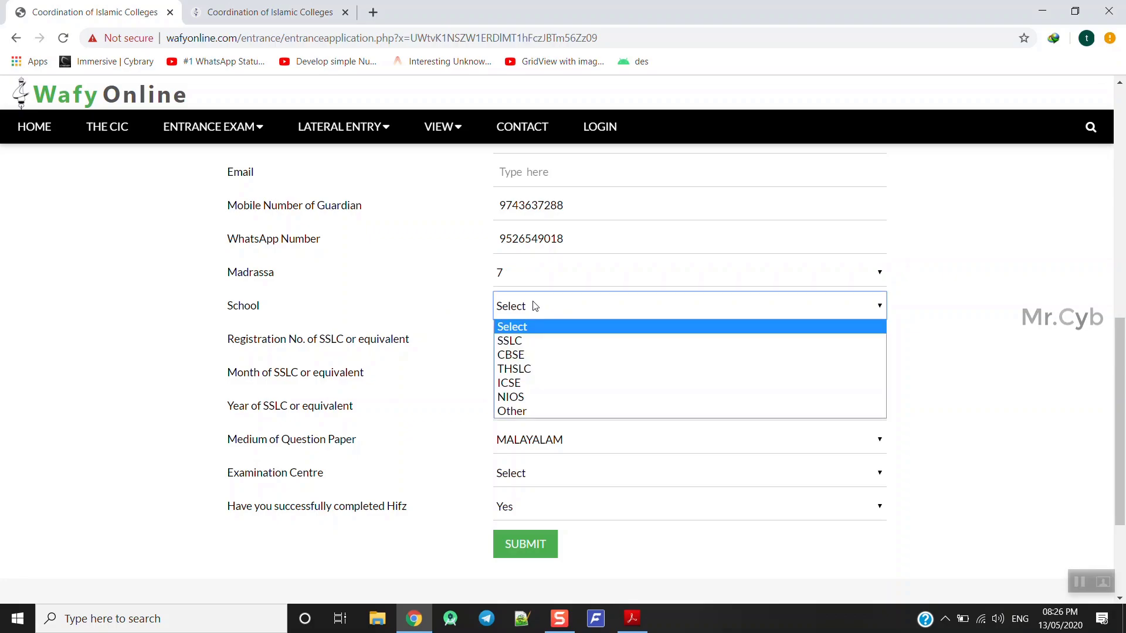
pyautogui.click(531, 341)
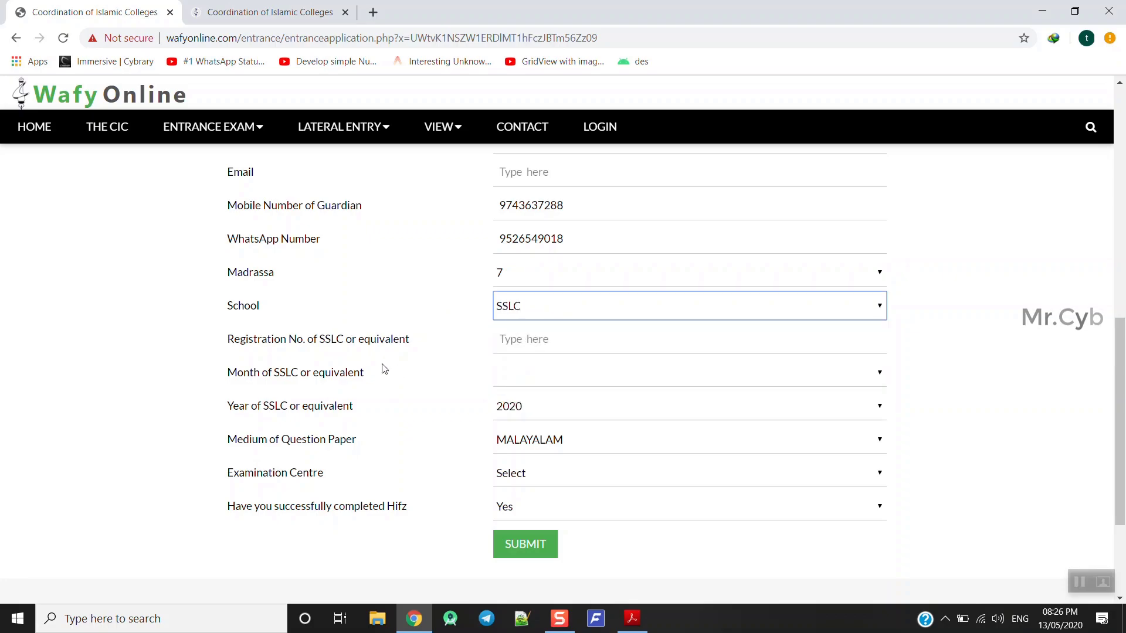
pyautogui.click(530, 340)
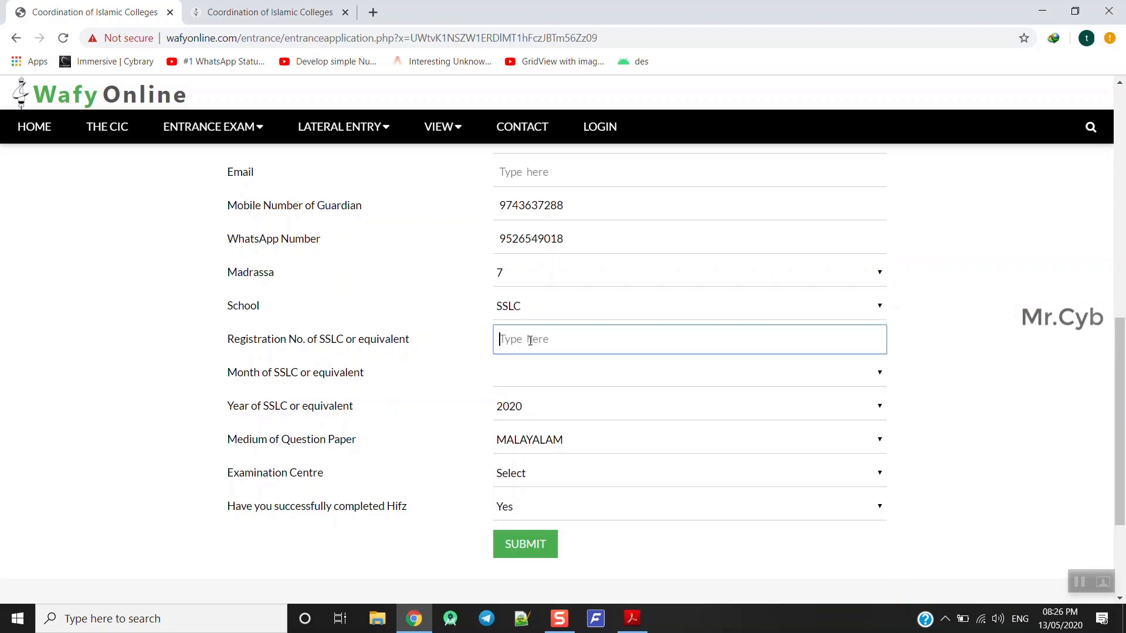
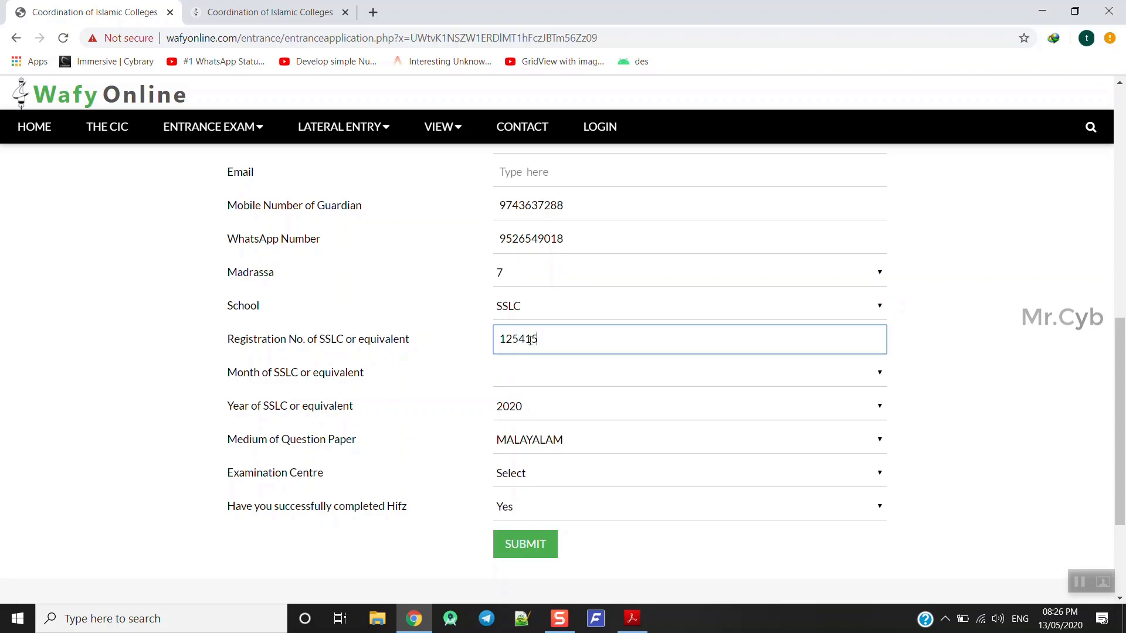
# Set the SSLC month to MARCH and the question paper medium to ENGLISH.
pyautogui.click(526, 377)
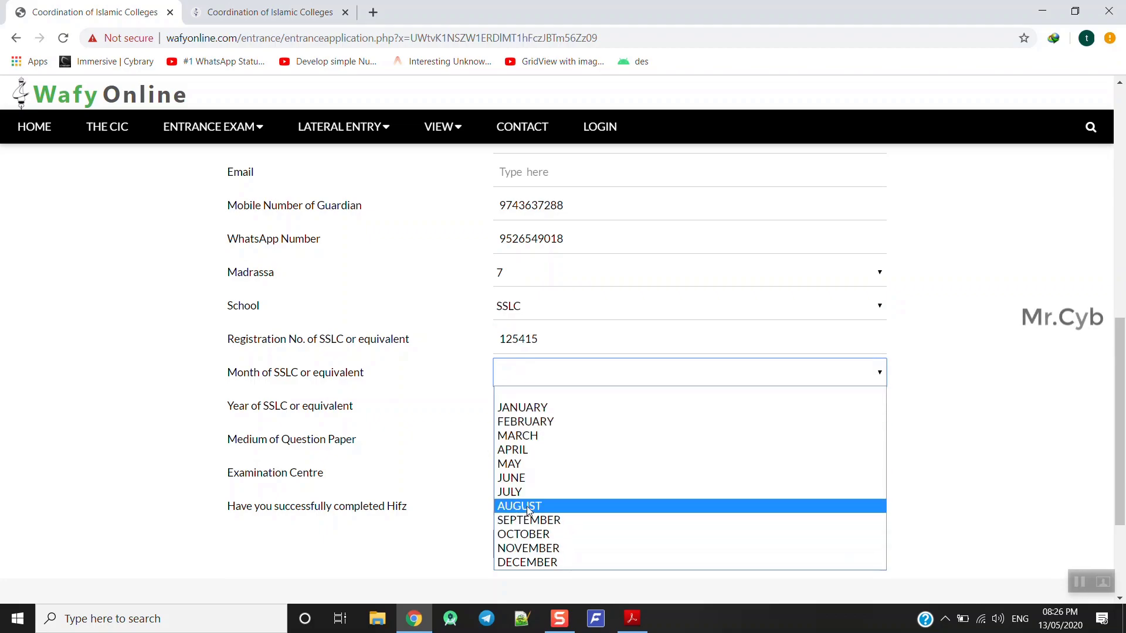
pyautogui.click(529, 441)
pyautogui.scroll(-3, 433, 323)
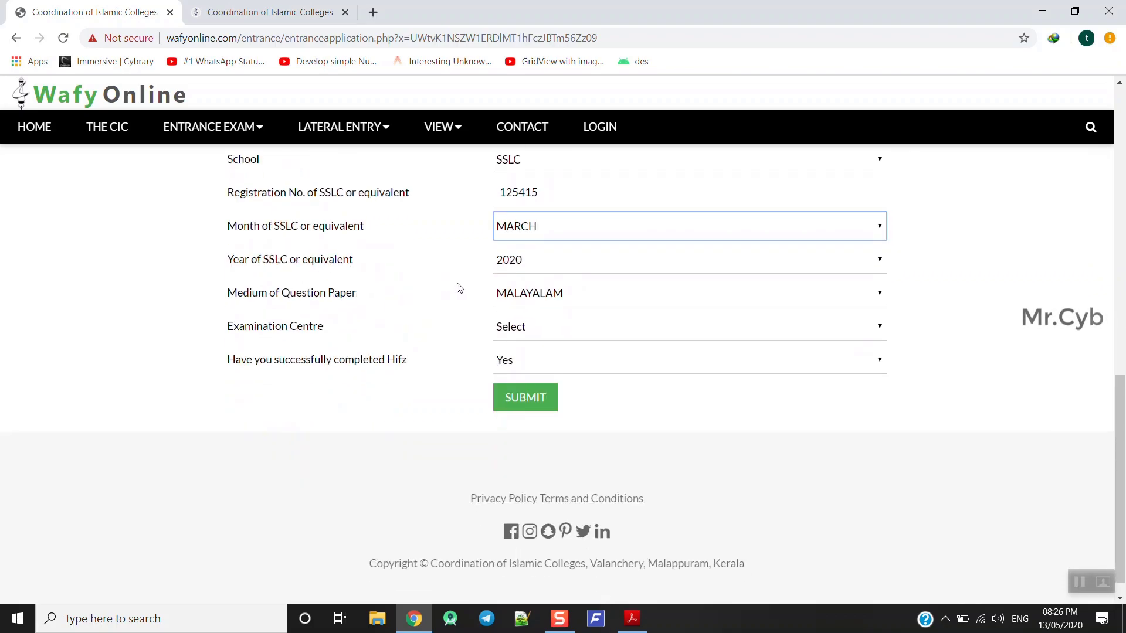
pyautogui.click(520, 299)
pyautogui.click(526, 329)
pyautogui.click(530, 300)
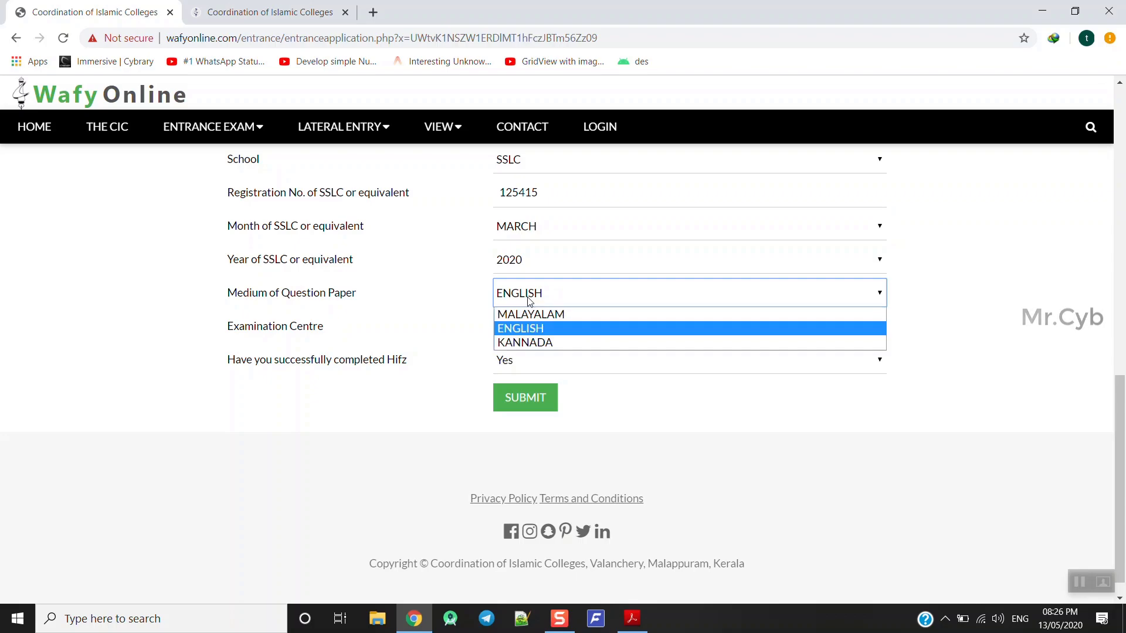
pyautogui.click(527, 328)
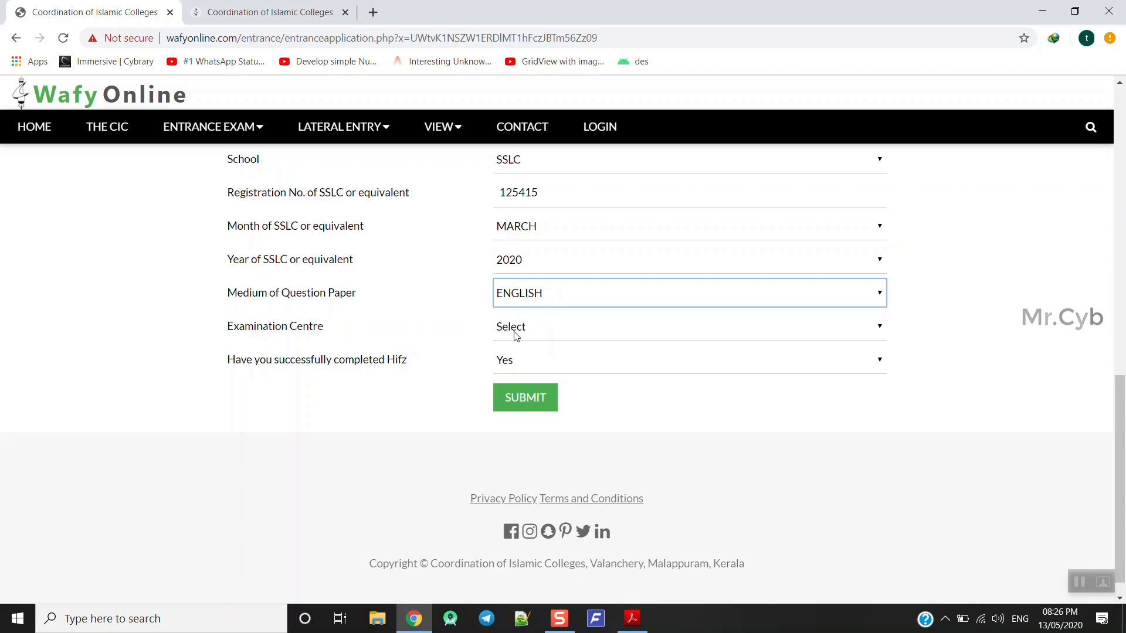
pyautogui.click(516, 336)
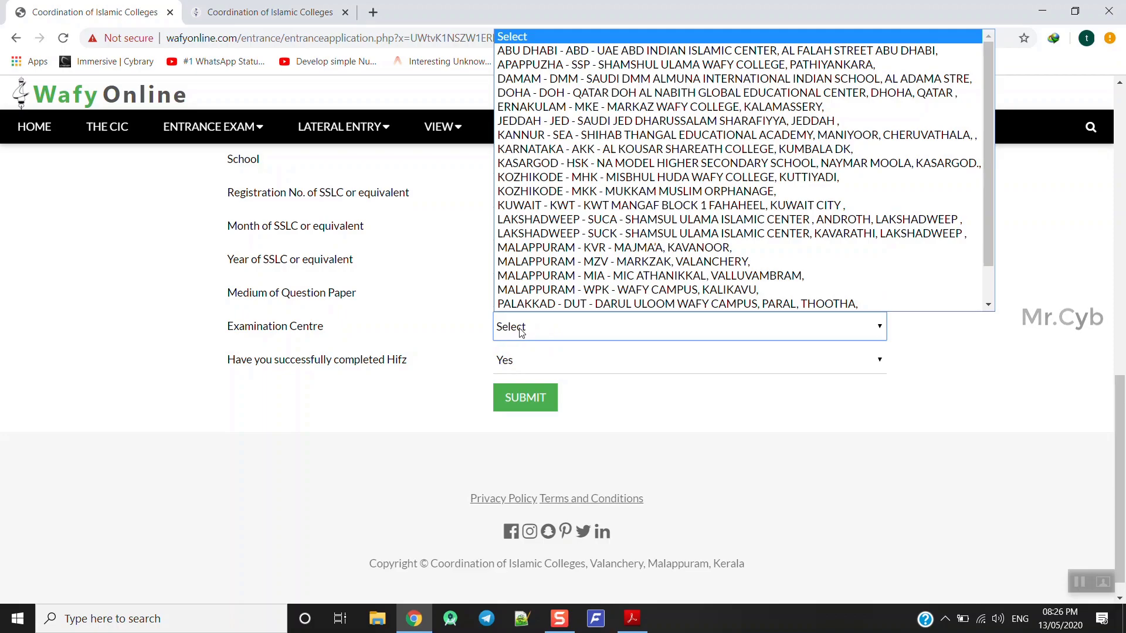
# Choose the KANNUR - SEA examination centre and change the Hifz answer to No.
pyautogui.scroll(-1, 522, 296)
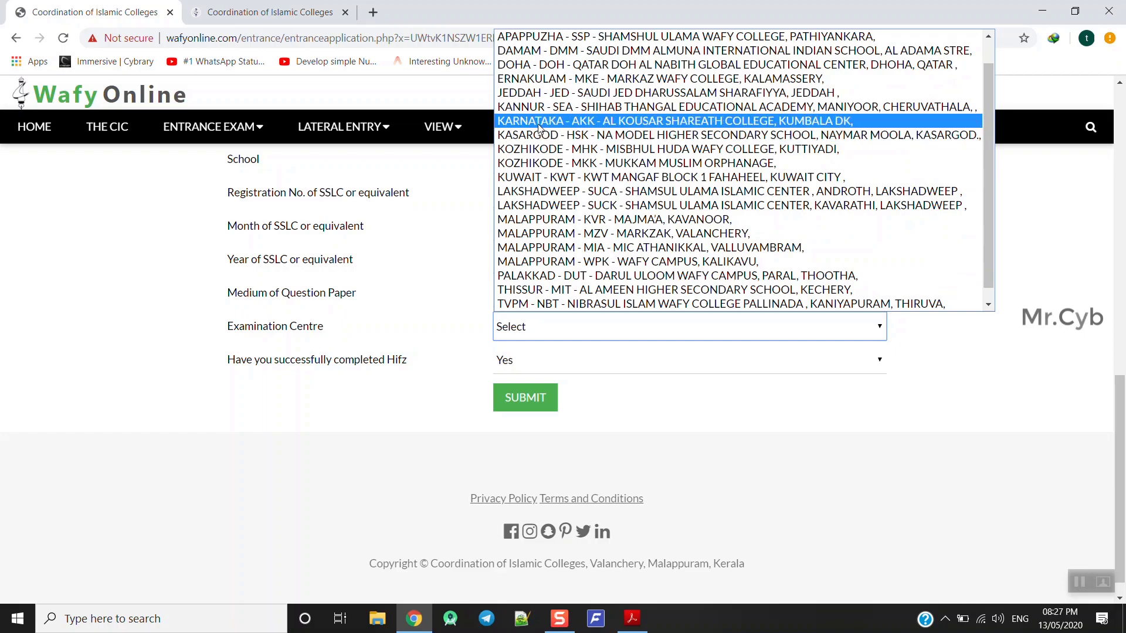
pyautogui.scroll(1, 581, 188)
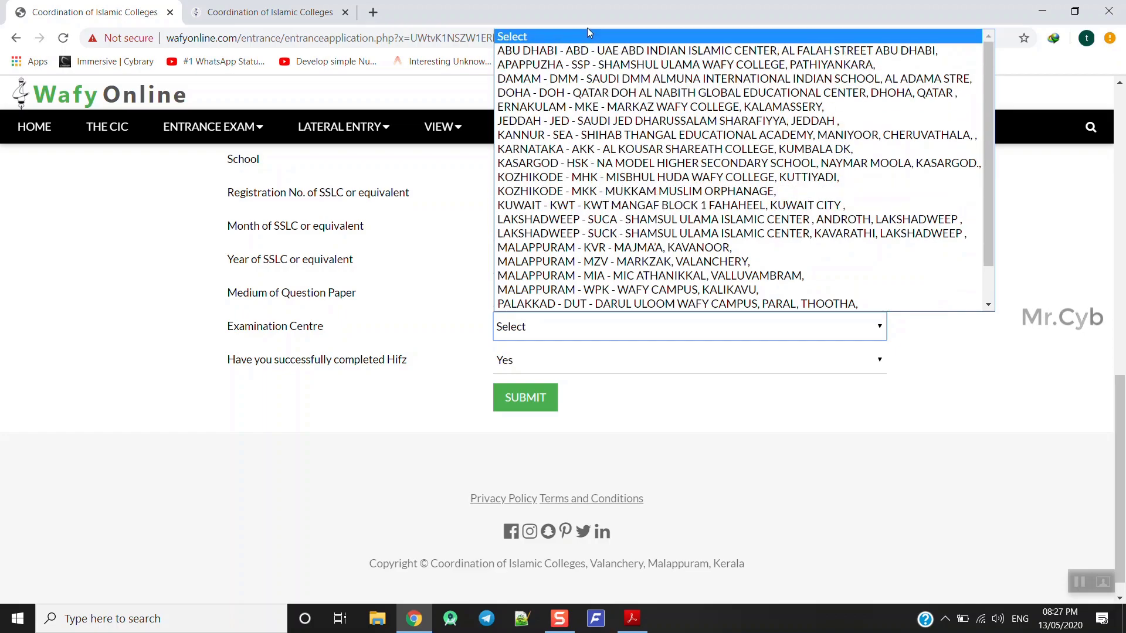
pyautogui.scroll(-1, 576, 221)
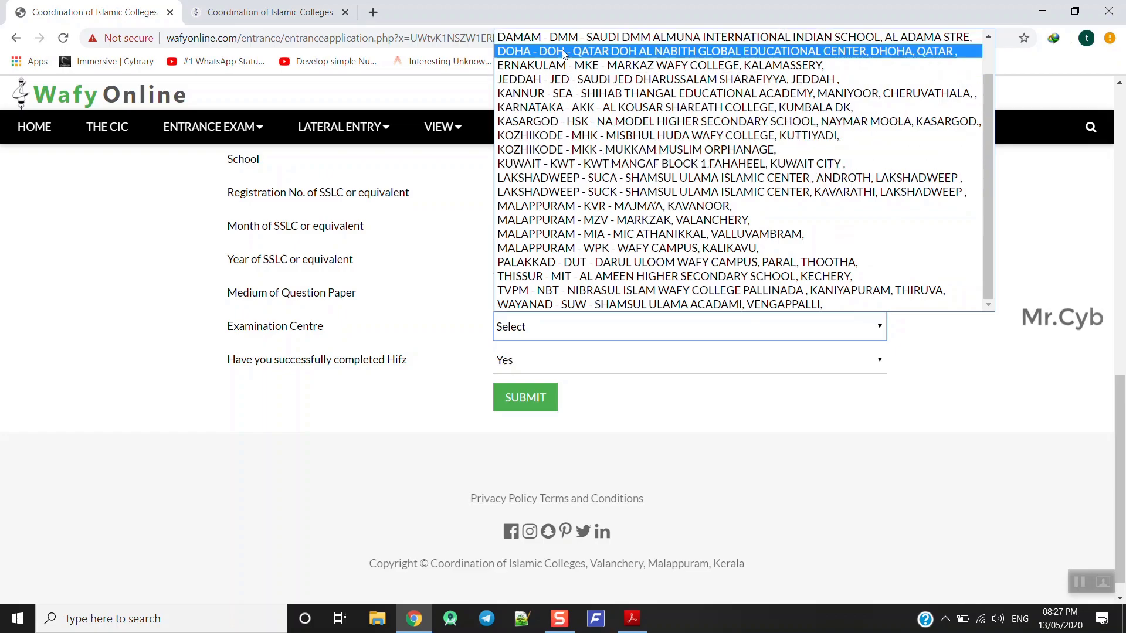
pyautogui.click(592, 94)
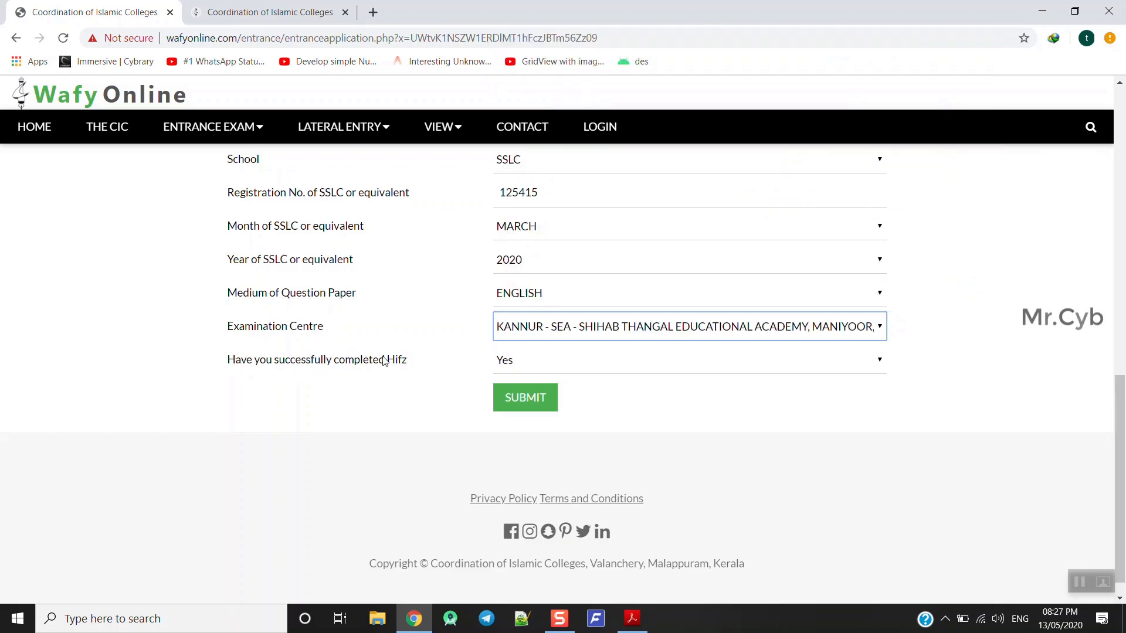
pyautogui.click(536, 356)
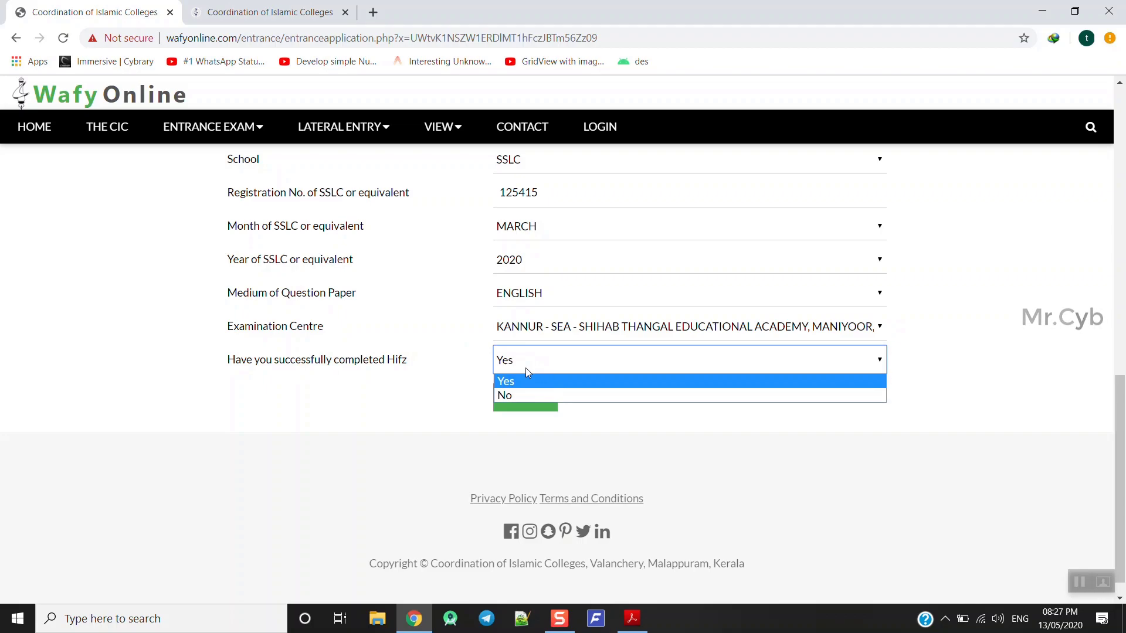
pyautogui.press('Down')
pyautogui.press('Return')
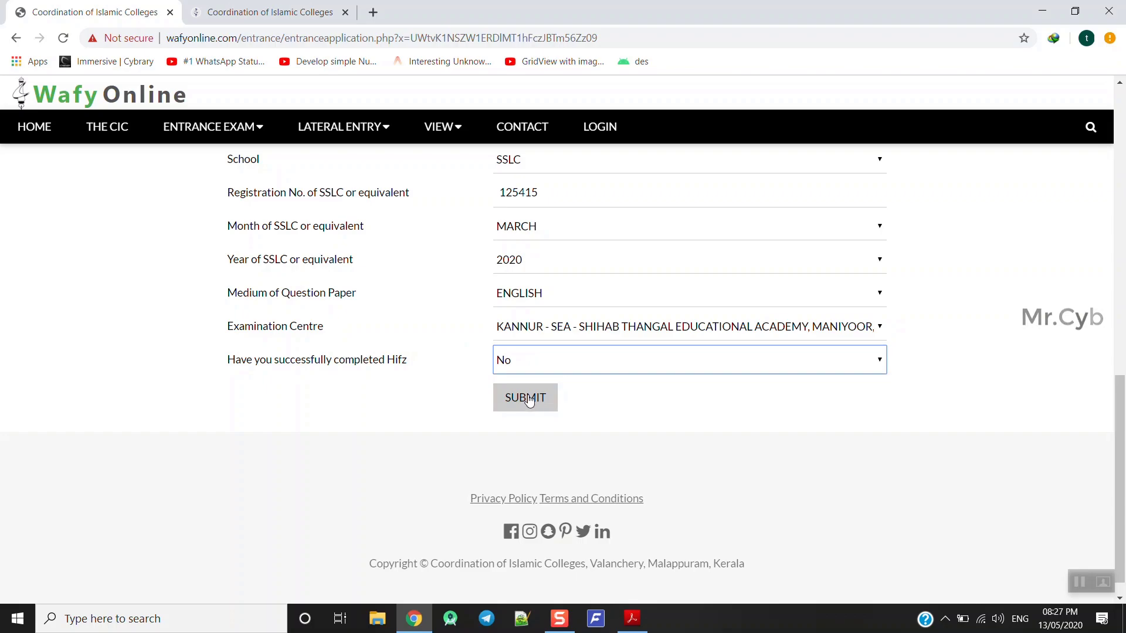
pyautogui.scroll(-1, 355, 452)
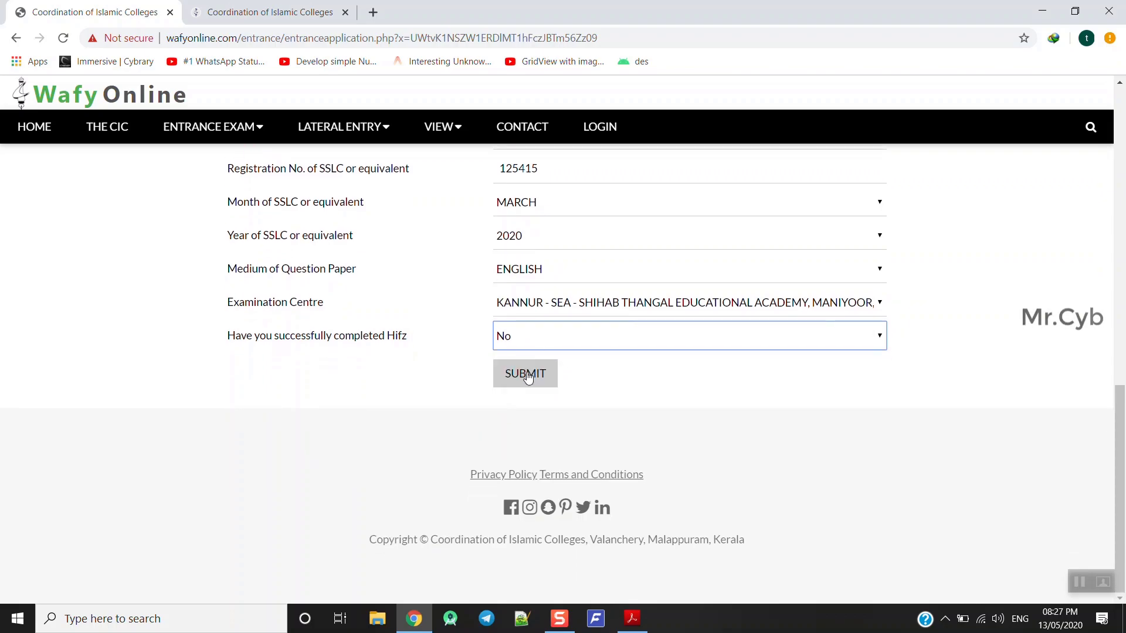
# Submit, dismiss the 'Invalid data in EMAIL Field' error, and enter the applicant's e-mail address.
pyautogui.click(535, 374)
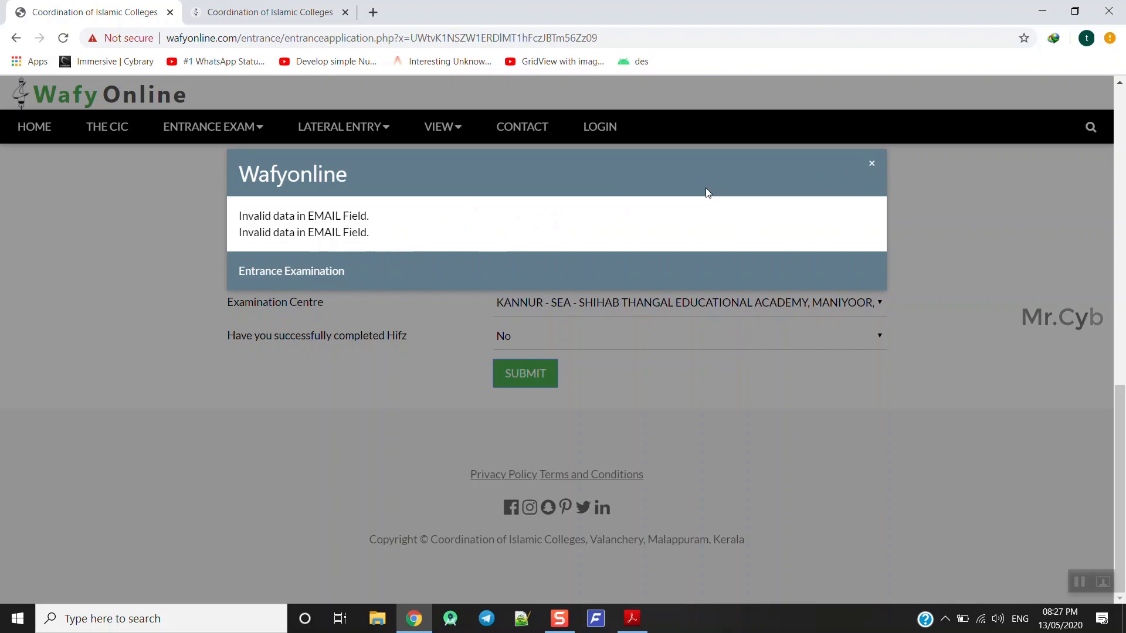
pyautogui.click(872, 163)
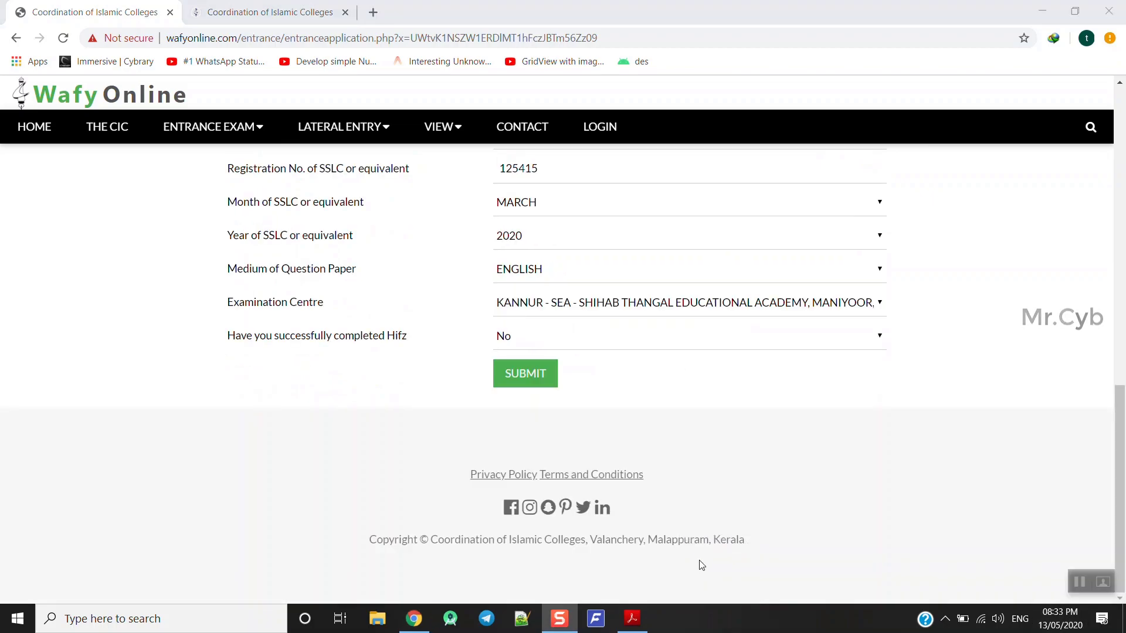
pyautogui.scroll(8, 565, 287)
pyautogui.click(550, 513)
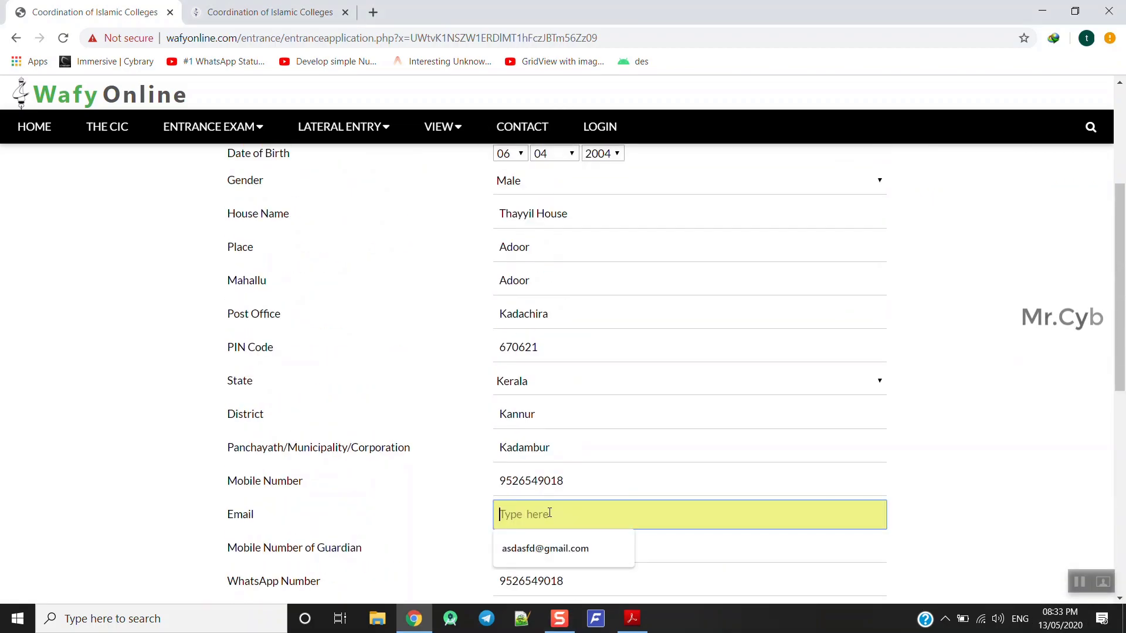
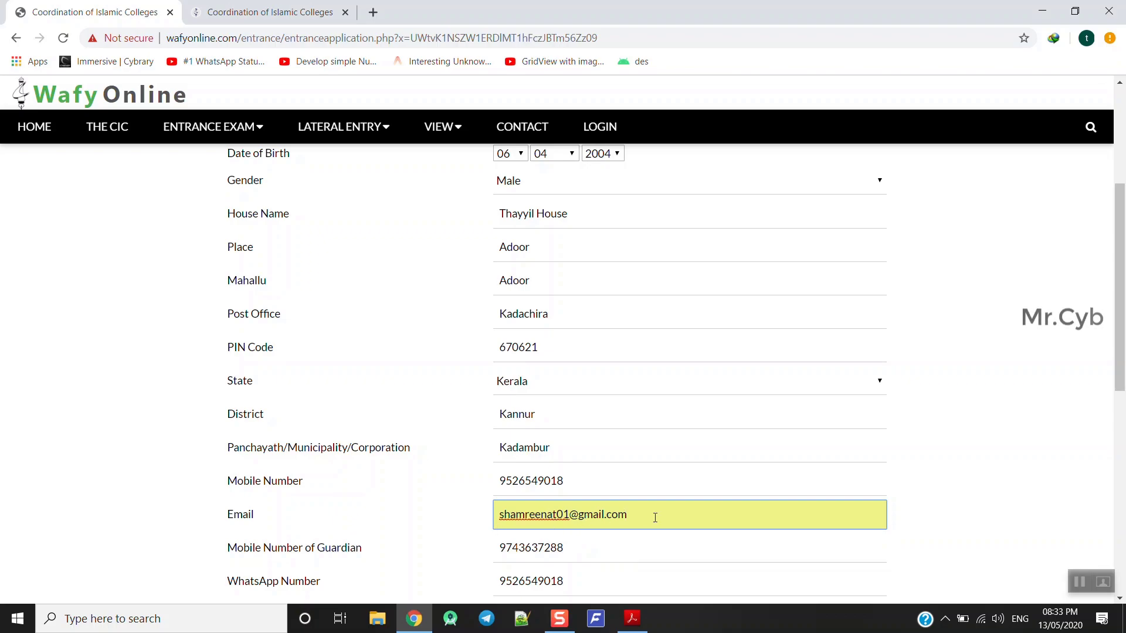
pyautogui.scroll(-9, 626, 439)
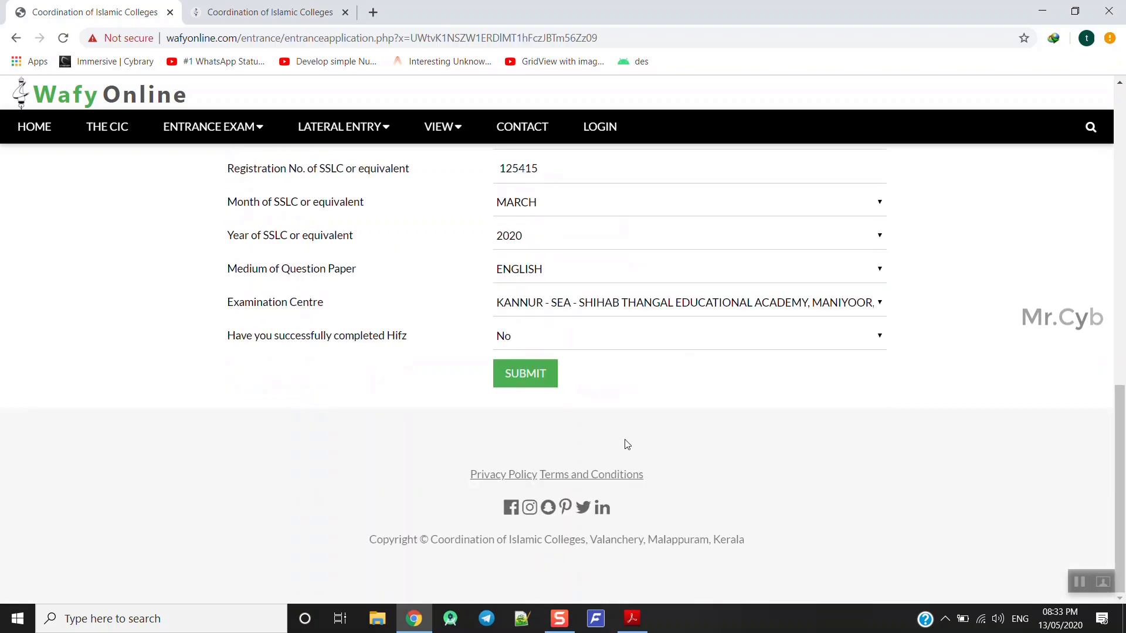
# Resubmit the application and acknowledge the alert showing its application number.
pyautogui.click(531, 382)
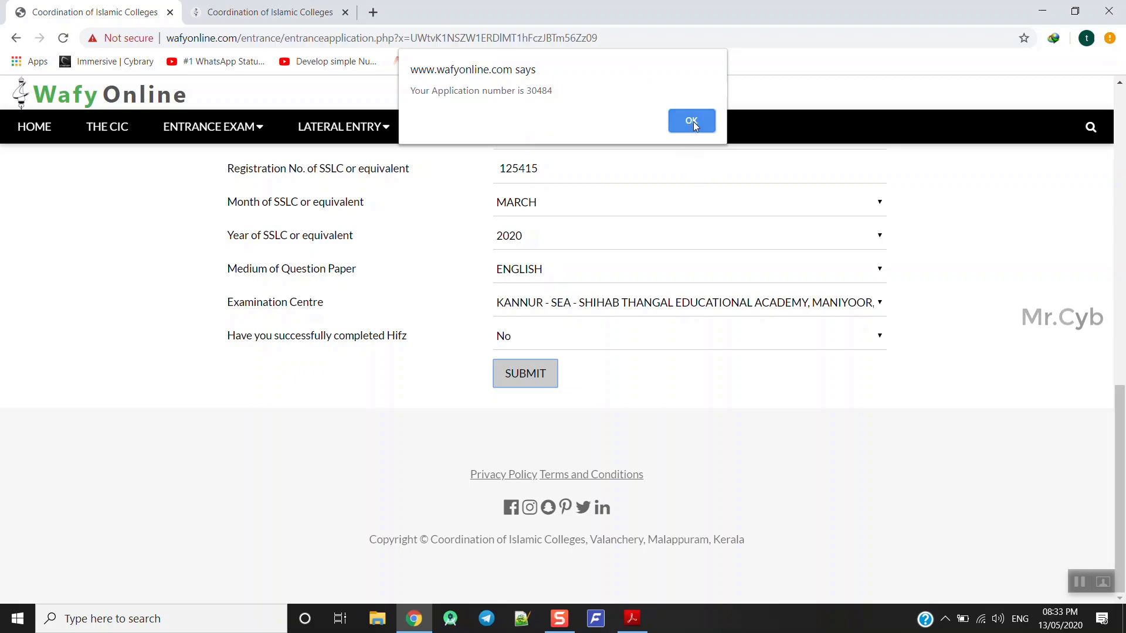
pyautogui.click(694, 121)
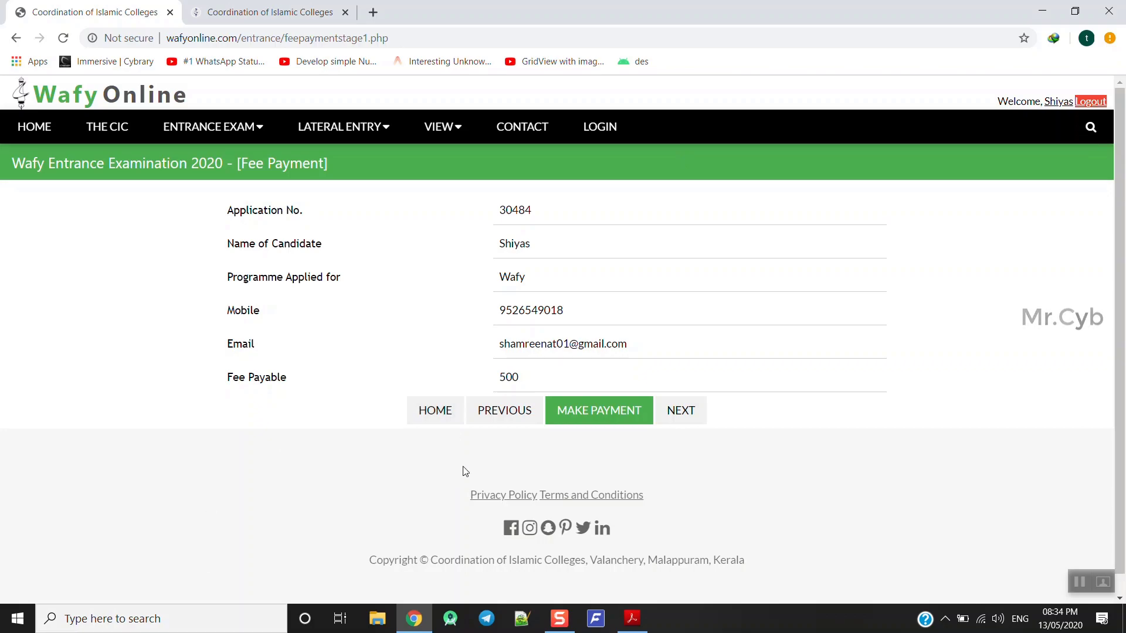
# From the control panel open 2. Fee Payment, check the application details, and make payment.
pyautogui.click(452, 415)
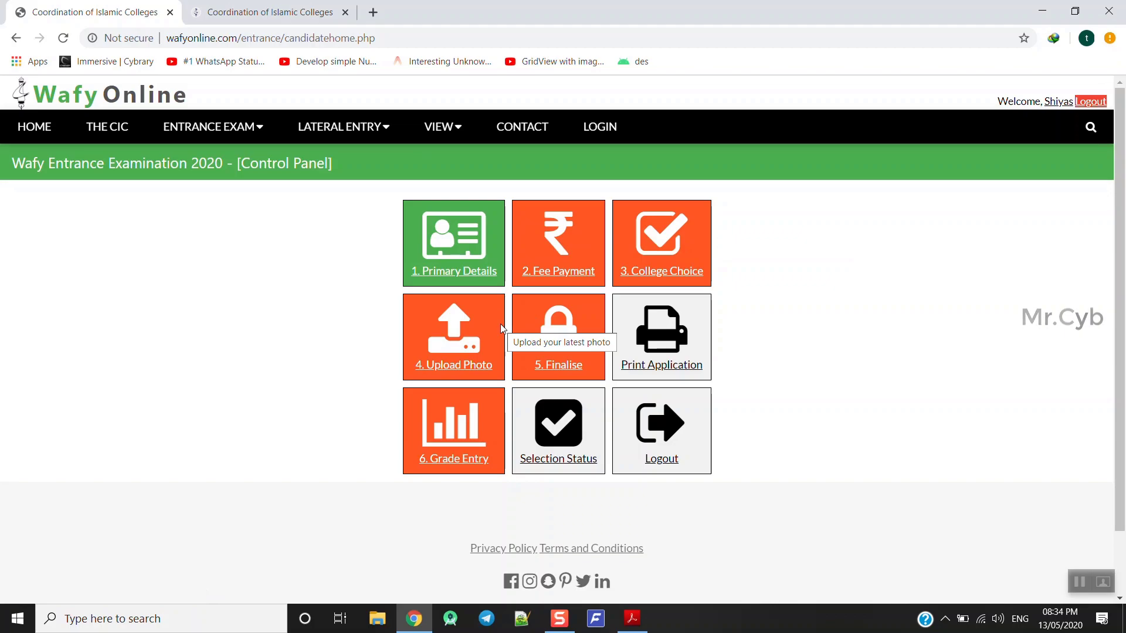
pyautogui.click(567, 236)
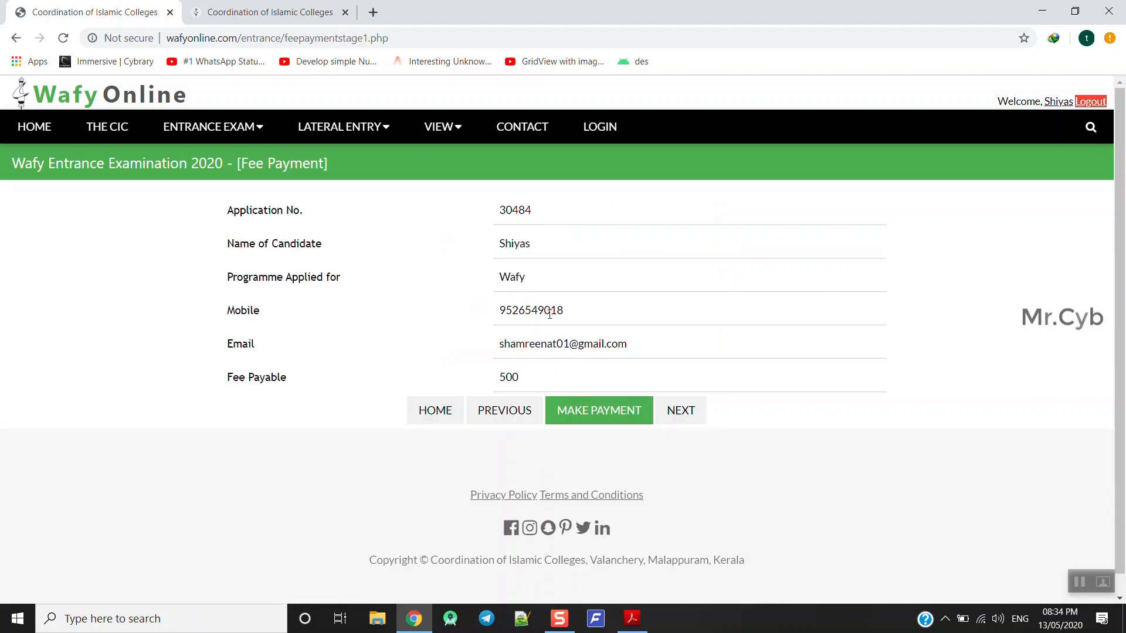
pyautogui.moveTo(500, 211); pyautogui.dragTo(548, 241)
pyautogui.moveTo(502, 285); pyautogui.dragTo(599, 312)
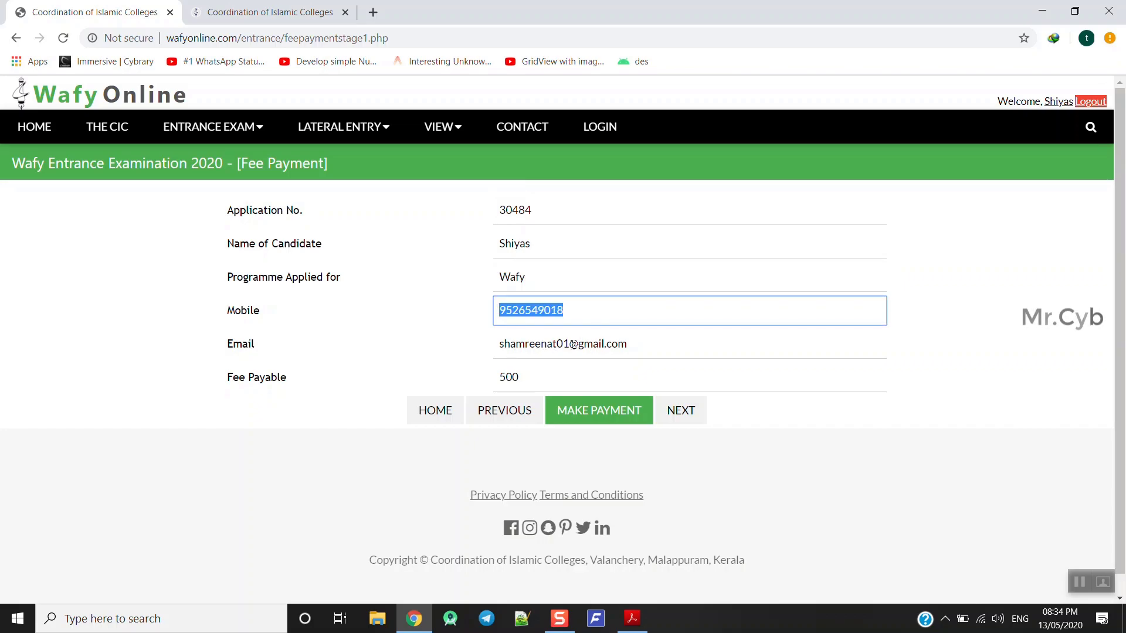
pyautogui.click(602, 416)
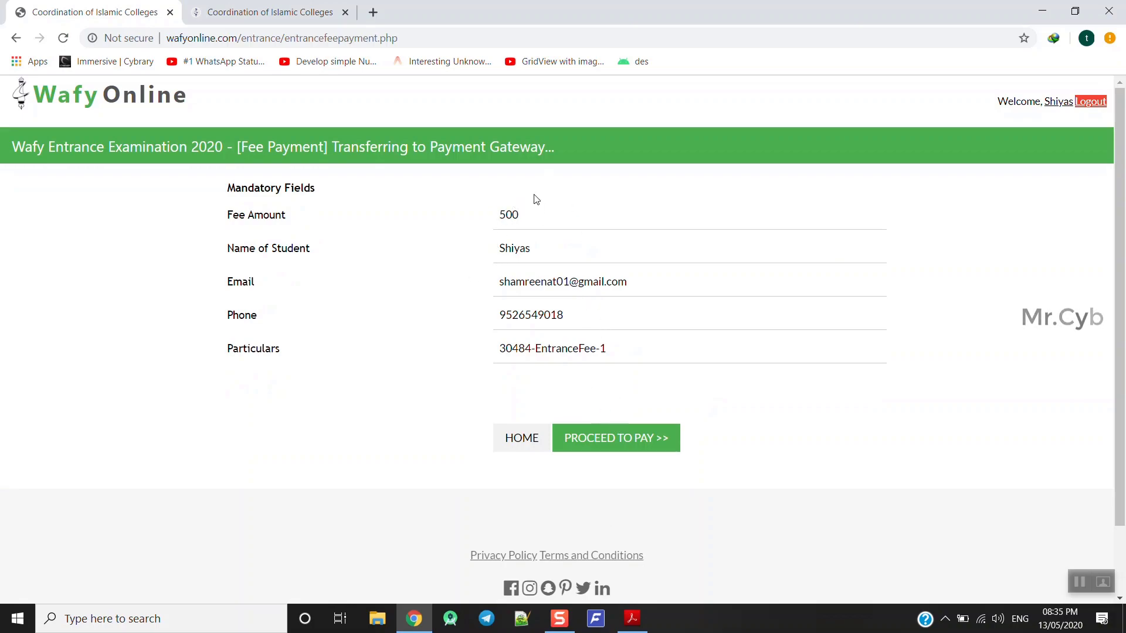
# Proceed to the PayU HDFC Bank page to pay the Rs. 500.00 fee.
pyautogui.click(617, 441)
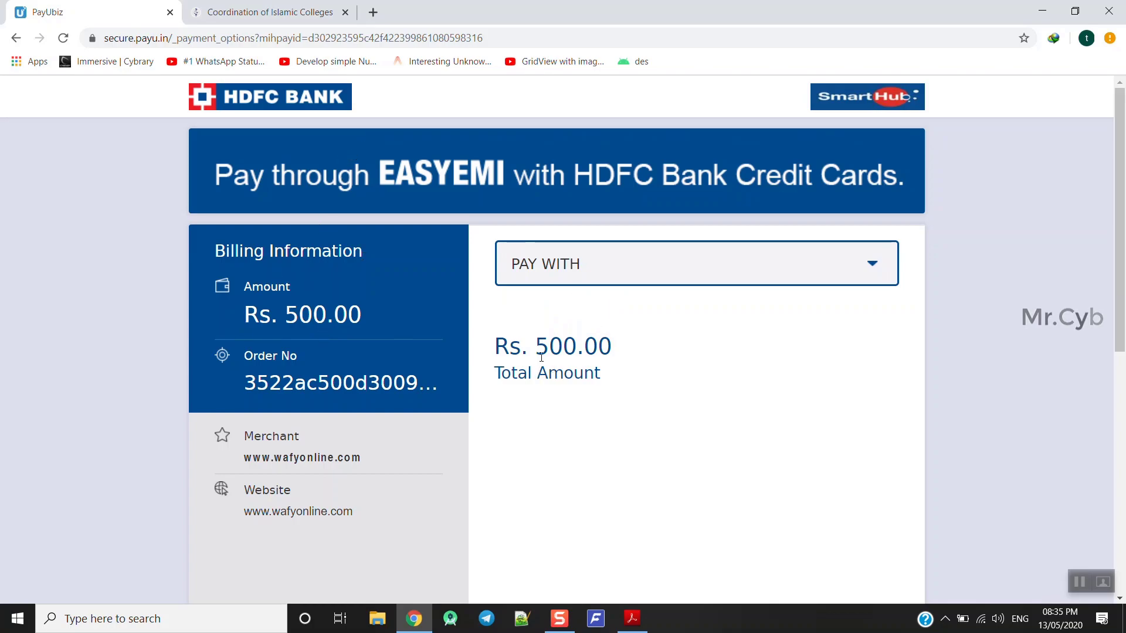
# Choose another bank's debit card as the payment method and enter the card number.
pyautogui.click(595, 272)
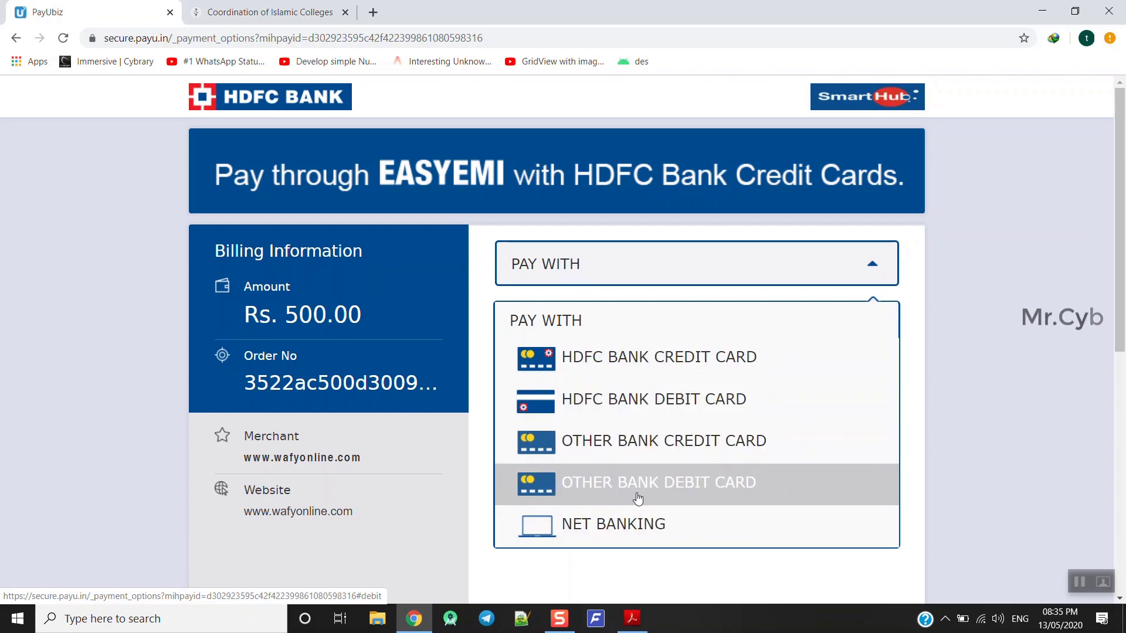
pyautogui.click(638, 498)
pyautogui.scroll(-3, 639, 499)
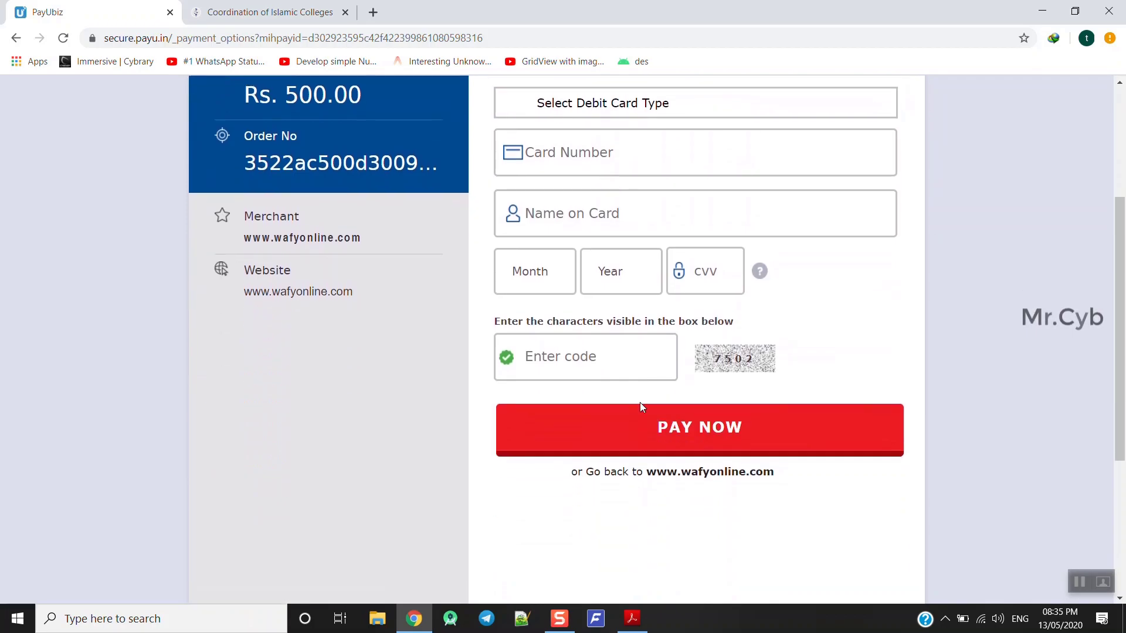
pyautogui.click(577, 163)
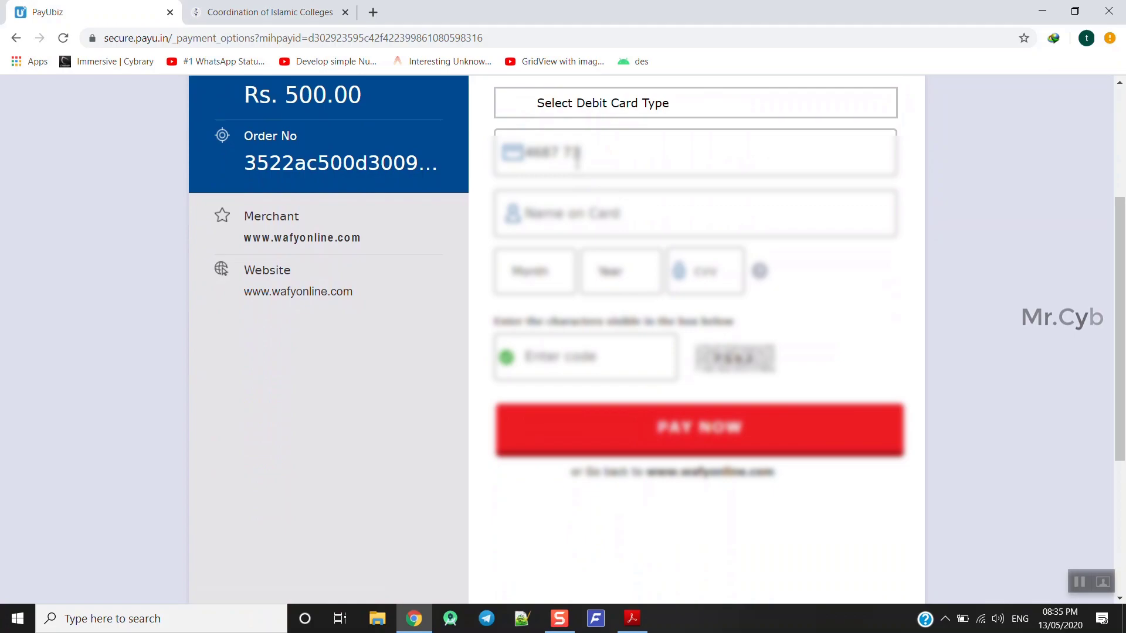
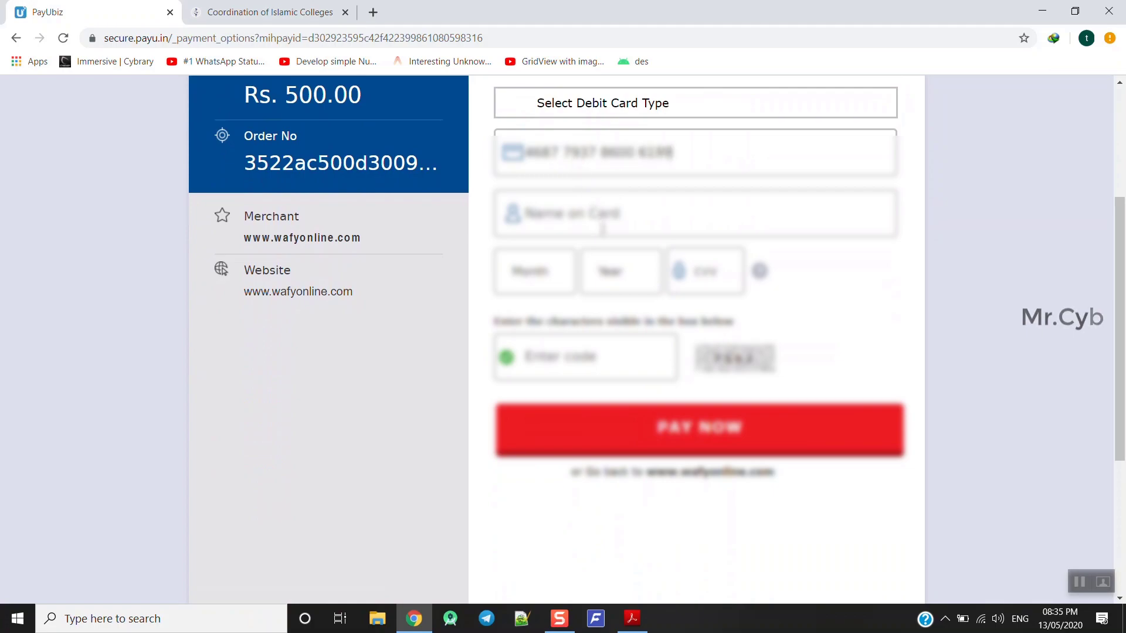
# Fill in the name on the card, expiry month and year, CVV and image captcha, then submit.
pyautogui.click(602, 229)
pyautogui.write('hashd')
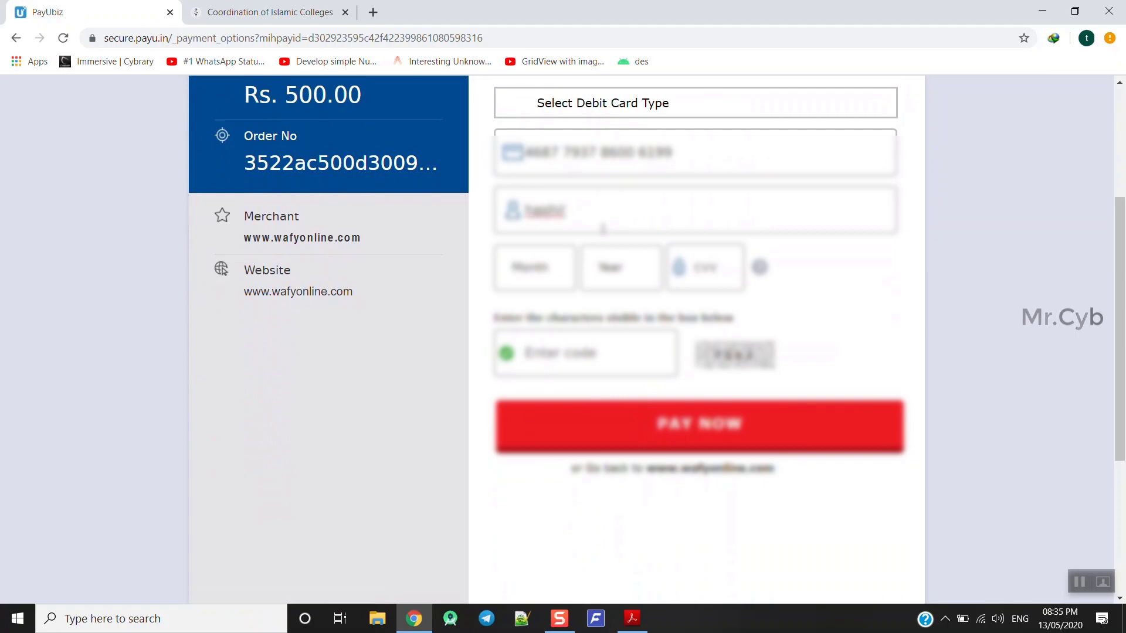
pyautogui.click(547, 274)
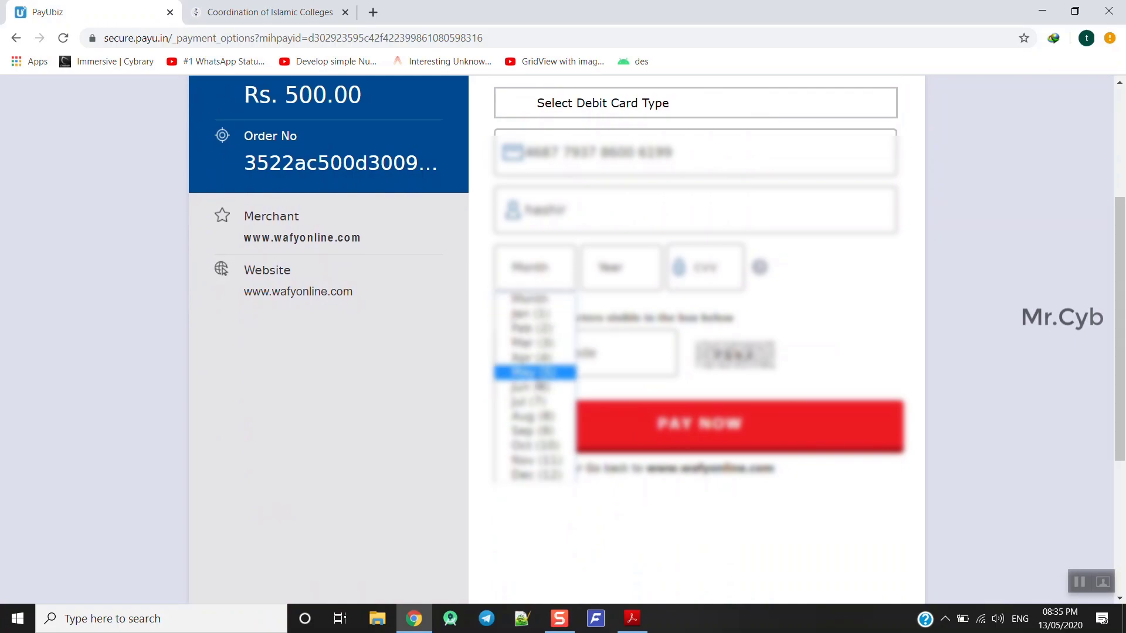
pyautogui.click(530, 402)
pyautogui.click(620, 276)
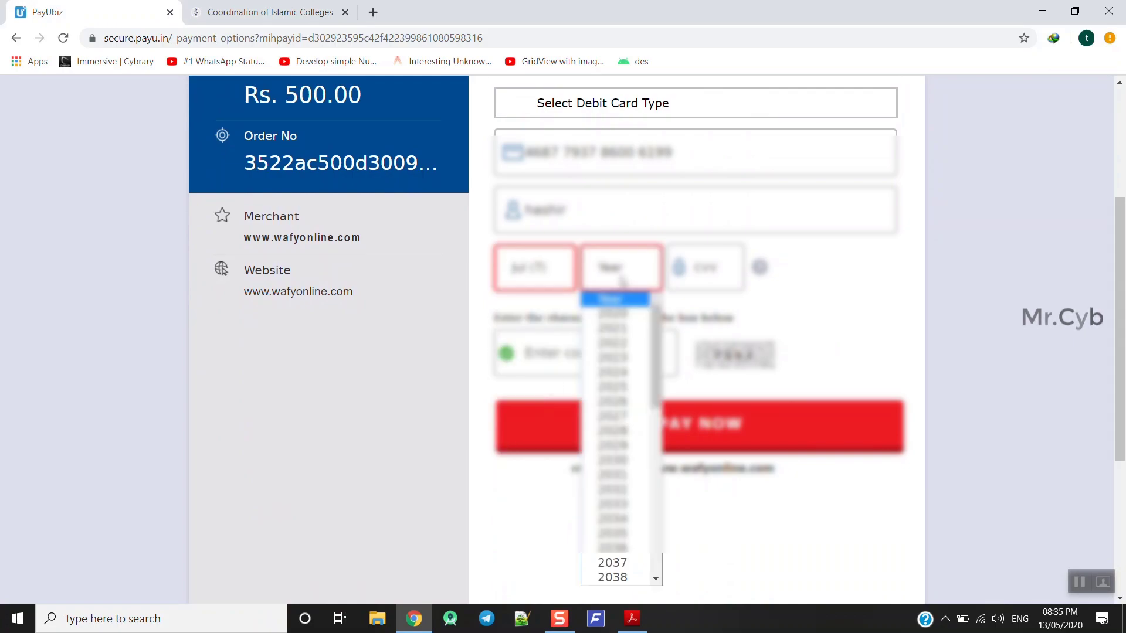
pyautogui.click(613, 372)
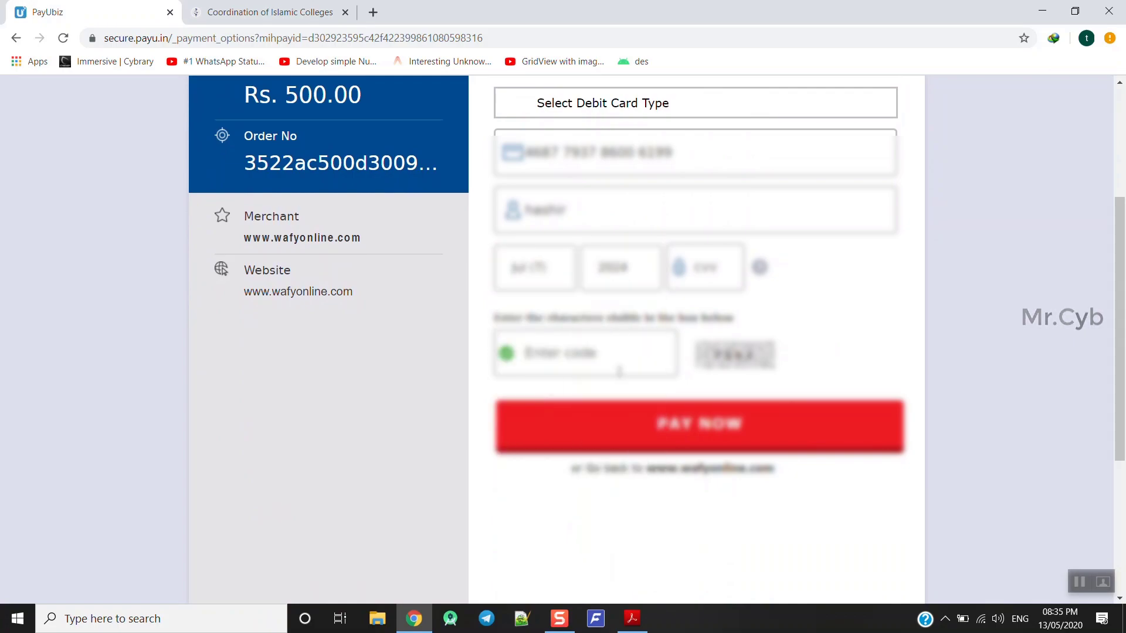
pyautogui.write('***')
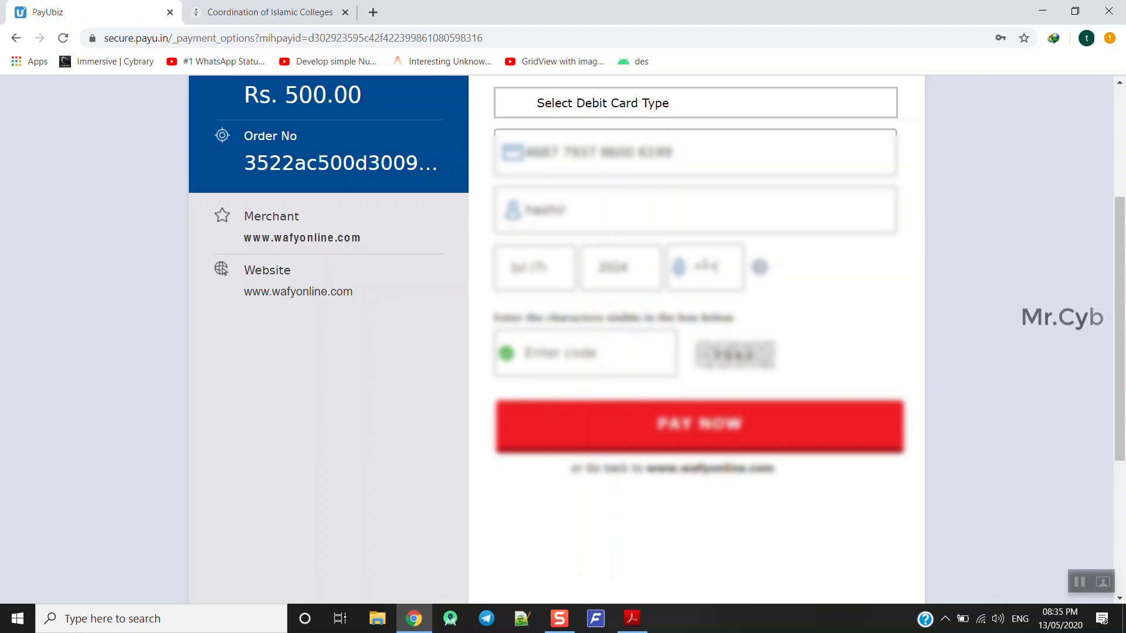
pyautogui.click(566, 354)
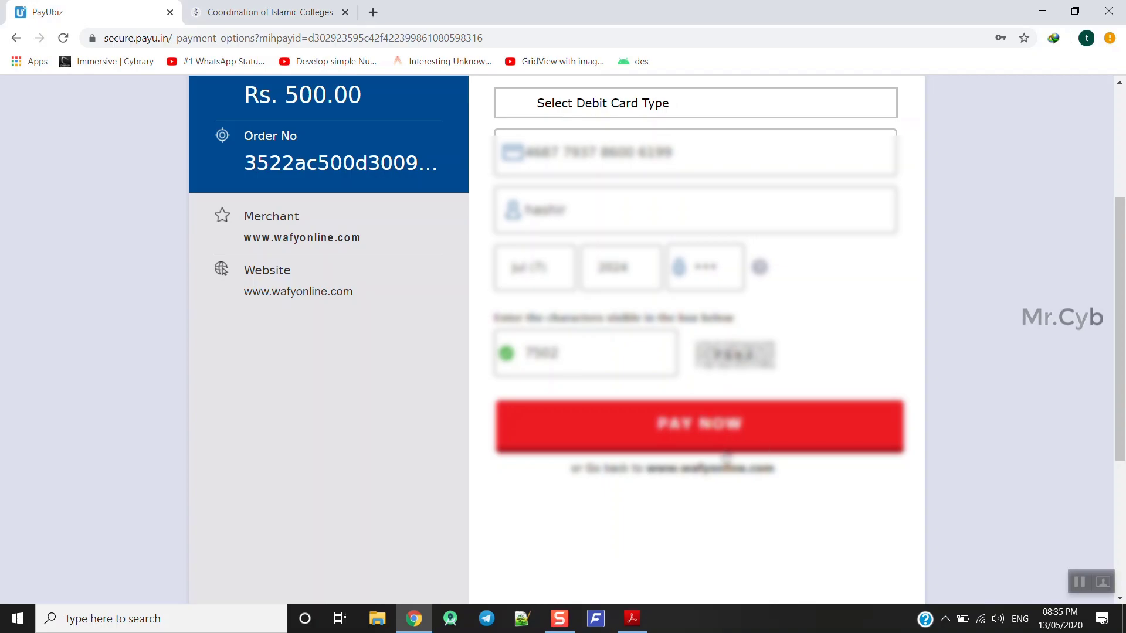
pyautogui.scroll(3, 710, 439)
pyautogui.scroll(-3, 713, 436)
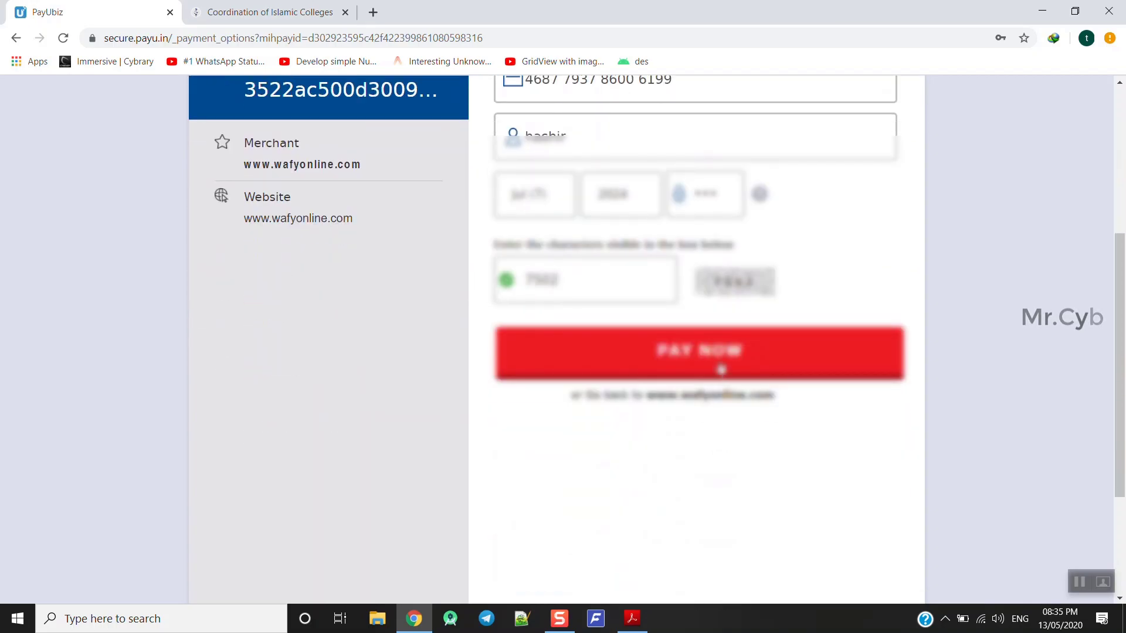
pyautogui.click(722, 370)
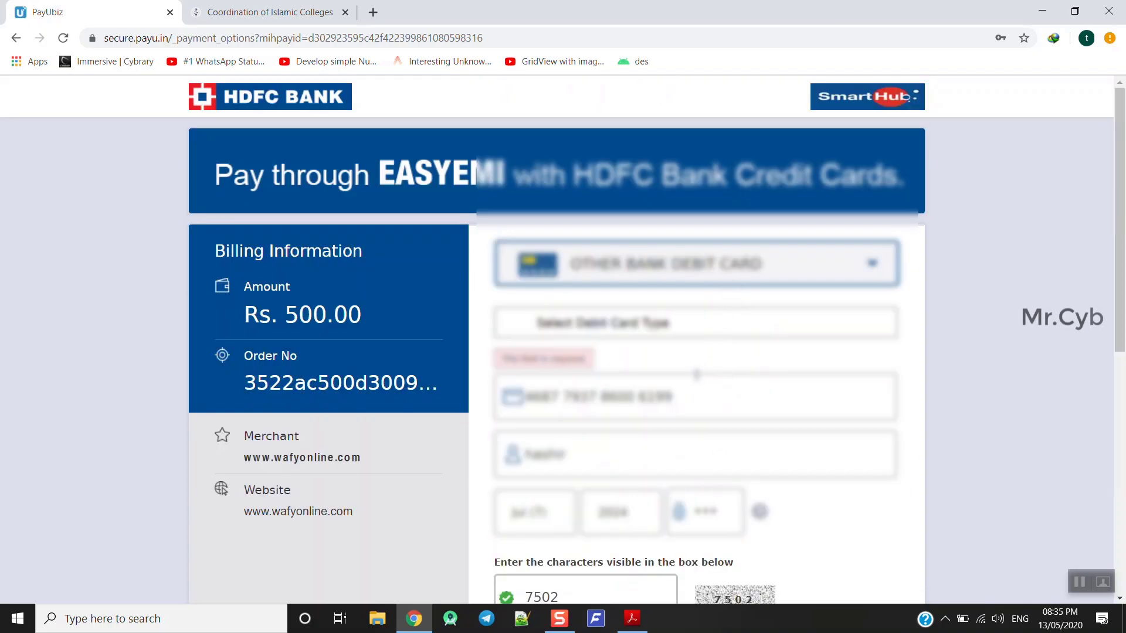
# Set the card type to Visa Debit Cards and submit the Rs. 500.00 payment.
pyautogui.click(711, 325)
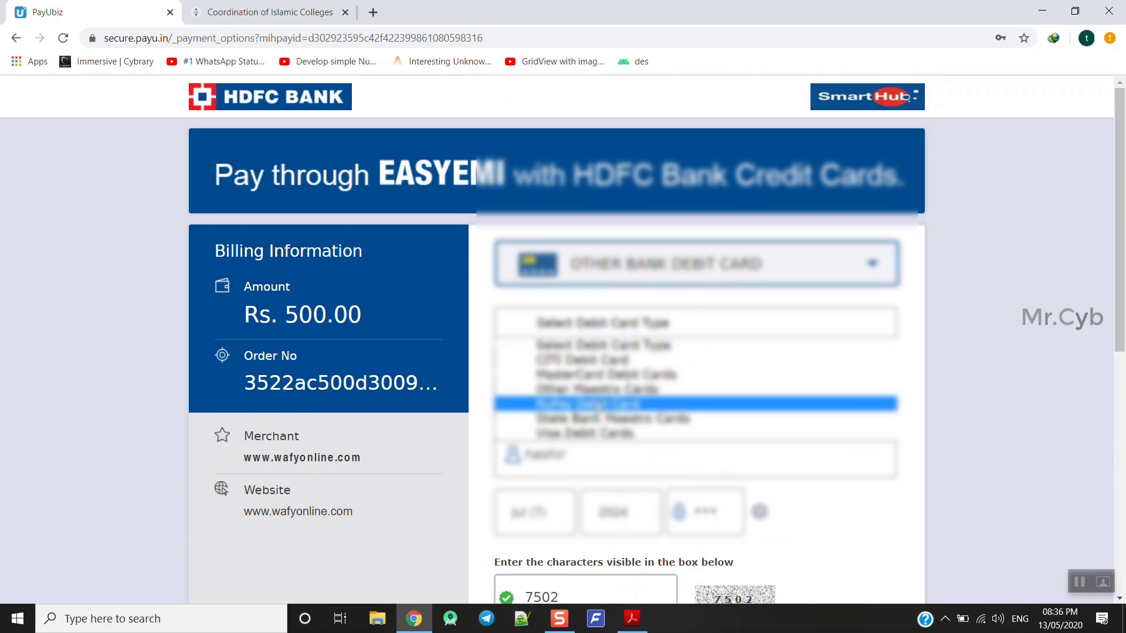
pyautogui.click(608, 434)
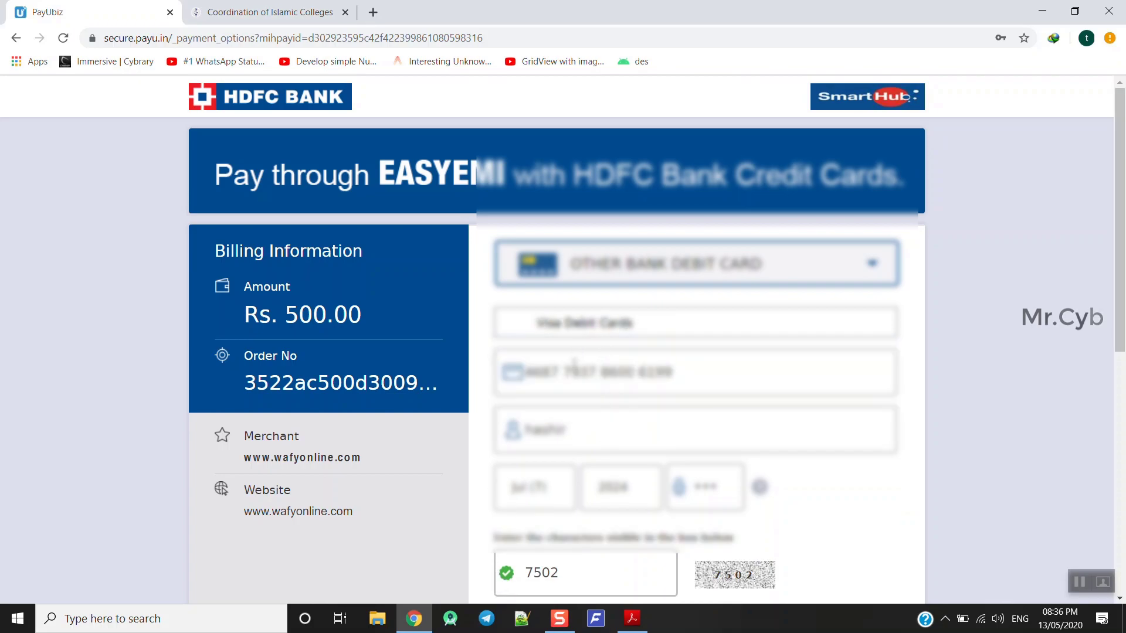
pyautogui.scroll(-6, 627, 393)
pyautogui.click(639, 335)
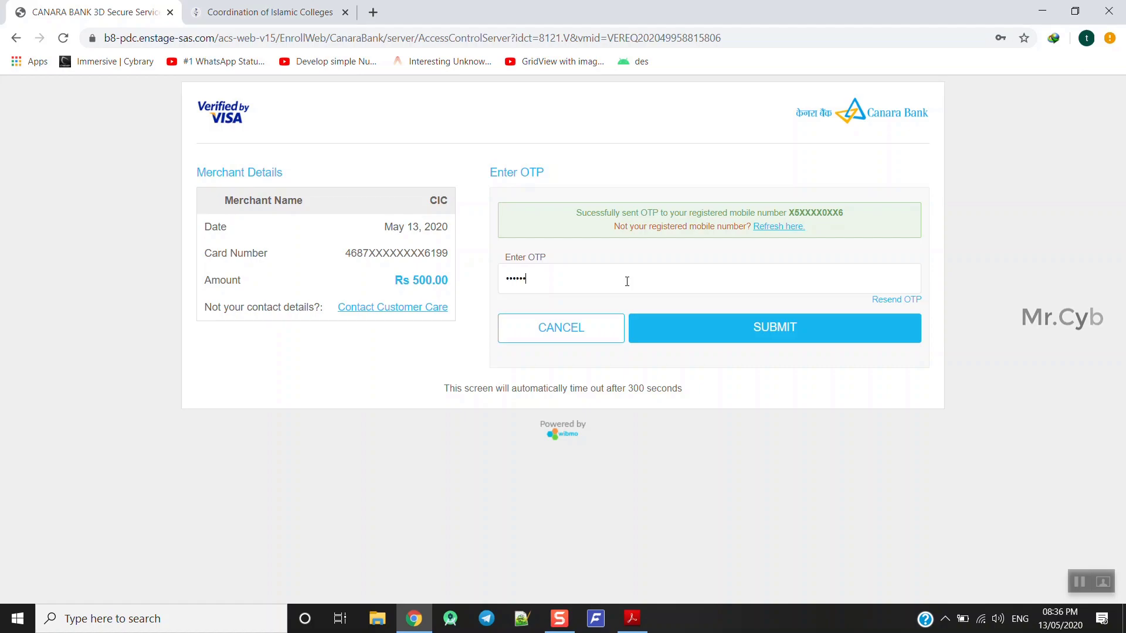
# Submit the entered OTP on the Canara Bank 3D Secure page for the Rs 500.00 payment.
pyautogui.click(742, 327)
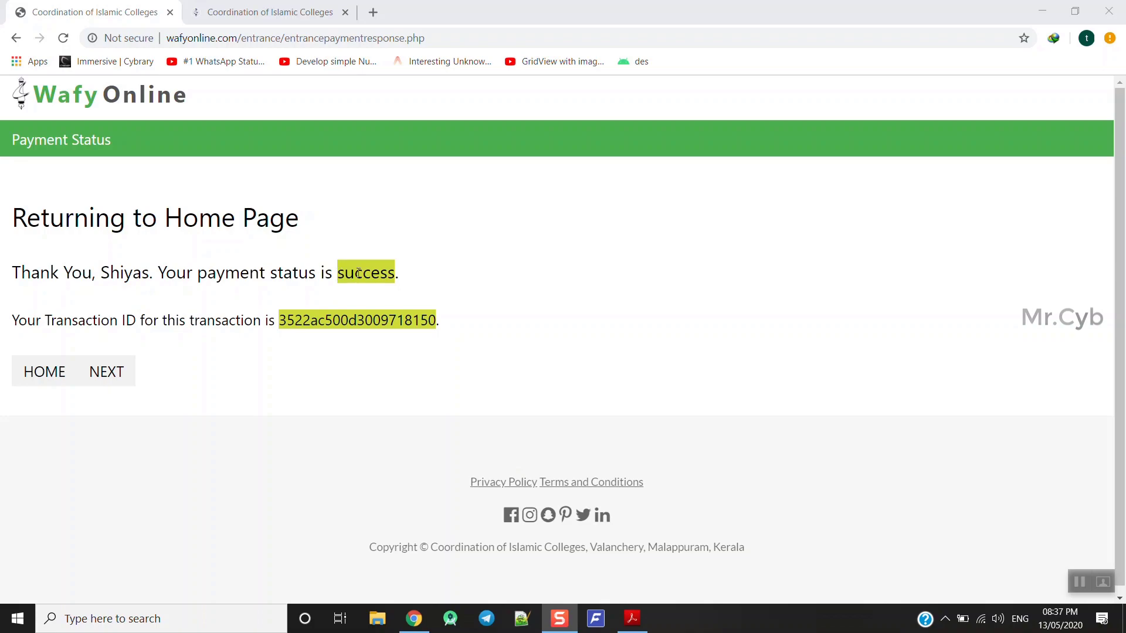
# Select and copy the transaction ID from the payment status page, then bring up Notepad++.
pyautogui.moveTo(278, 323); pyautogui.dragTo(435, 321)
pyautogui.hotkey('ctrl', 'c')
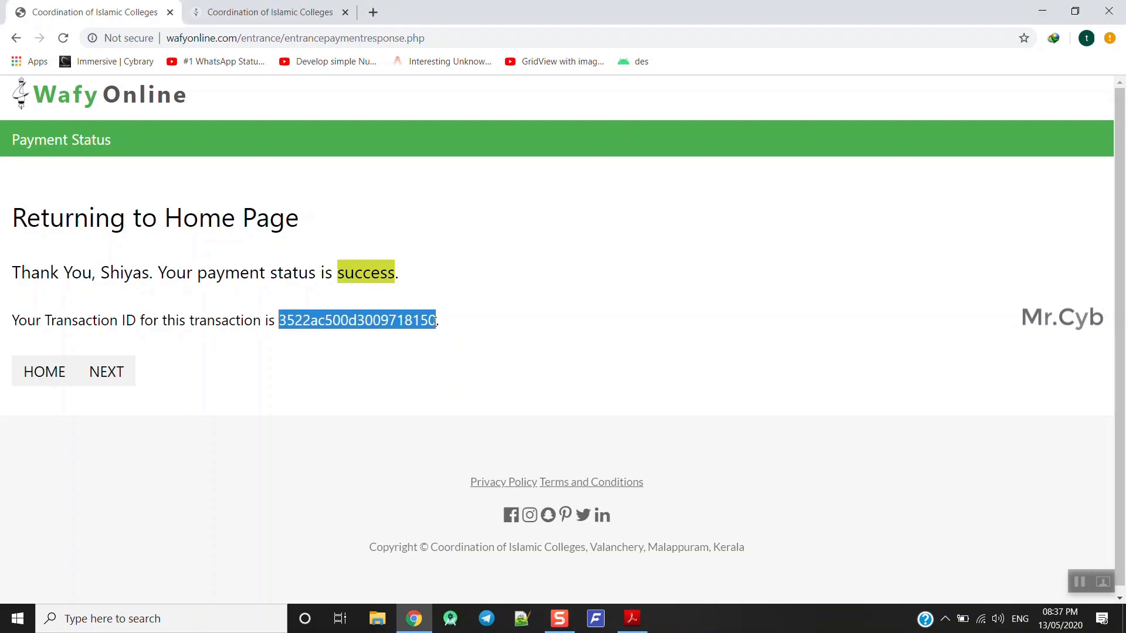
pyautogui.click(535, 625)
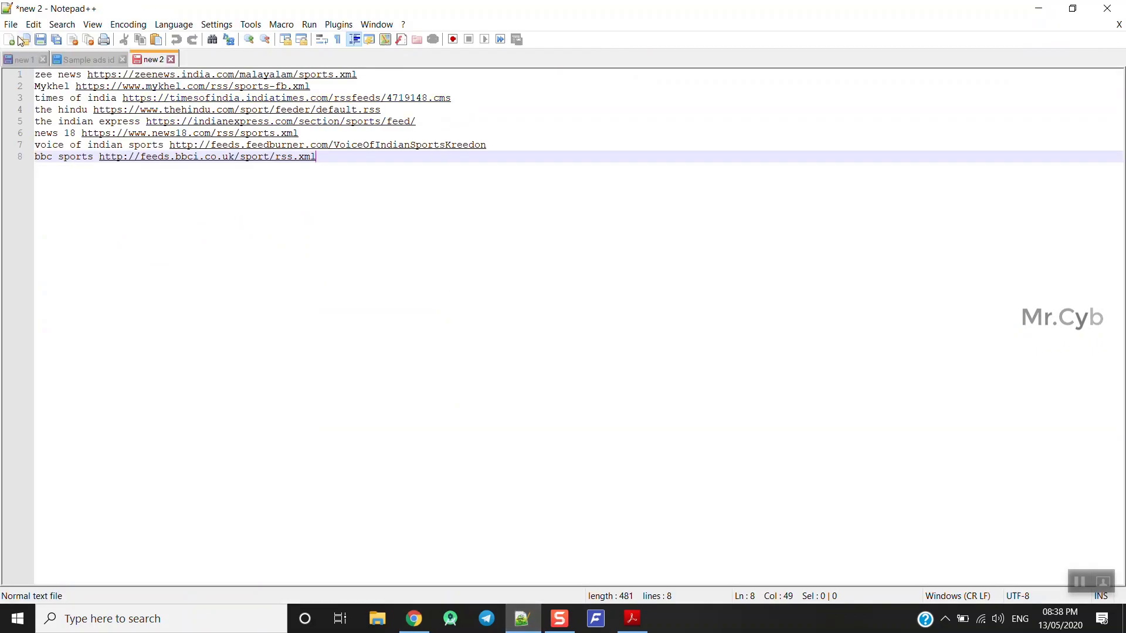
# Paste the transaction ID into a new Notepad++ document, then advance Wafy Online to College Preferences.
pyautogui.click(10, 40)
pyautogui.hotkey('ctrl', 'v')
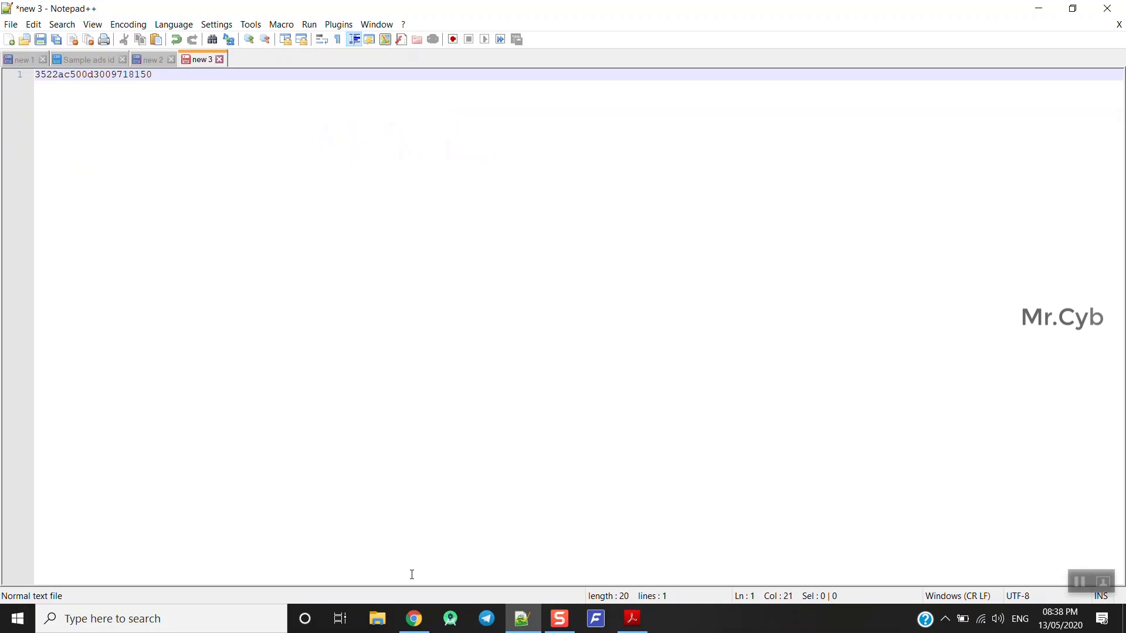
pyautogui.click(414, 619)
pyautogui.click(106, 378)
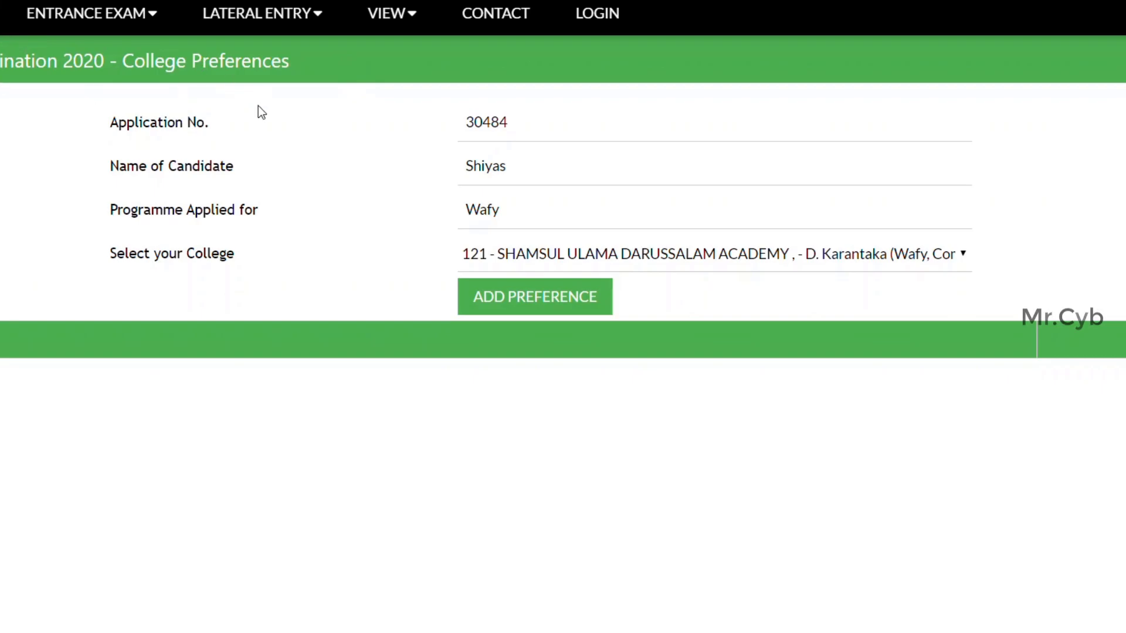
# Add college 21, Bafakhy Islamic & Arts College, as the first preference.
pyautogui.click(509, 254)
pyautogui.click(509, 255)
pyautogui.write('21')
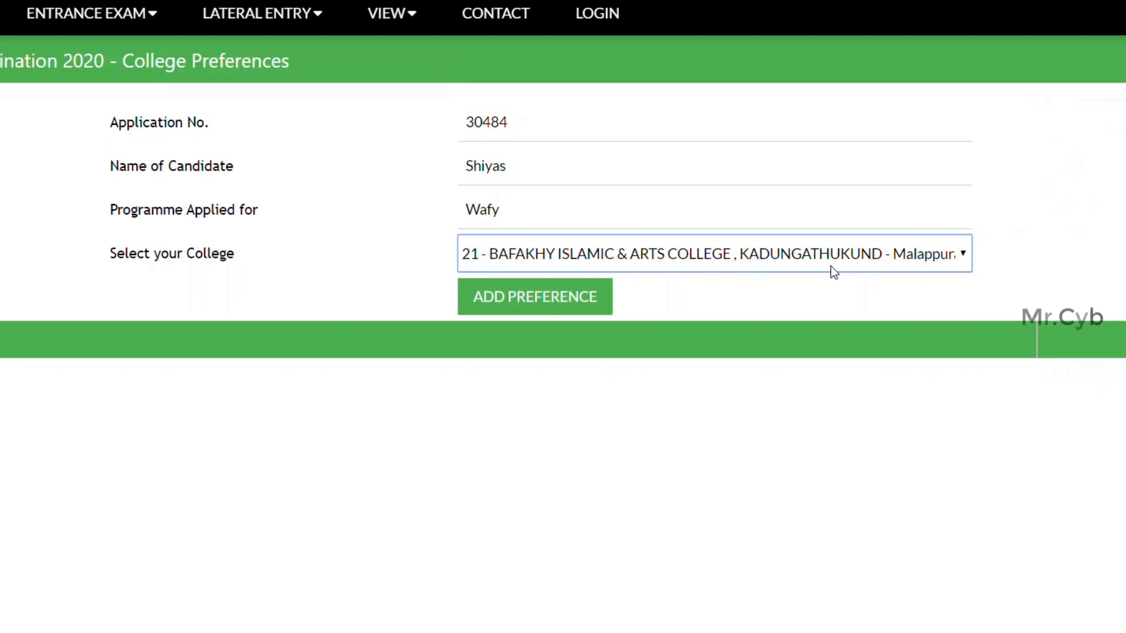
pyautogui.click(578, 298)
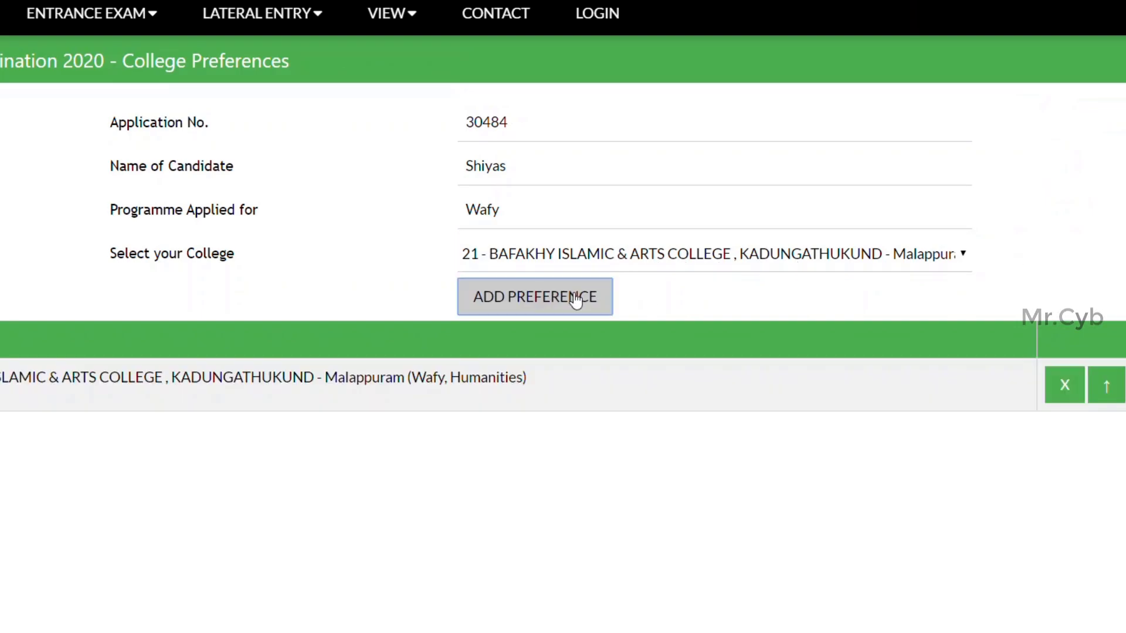
# Select 67 - Malik Deenar in the college list, then switch to the prospectus PDF.
pyautogui.click(585, 251)
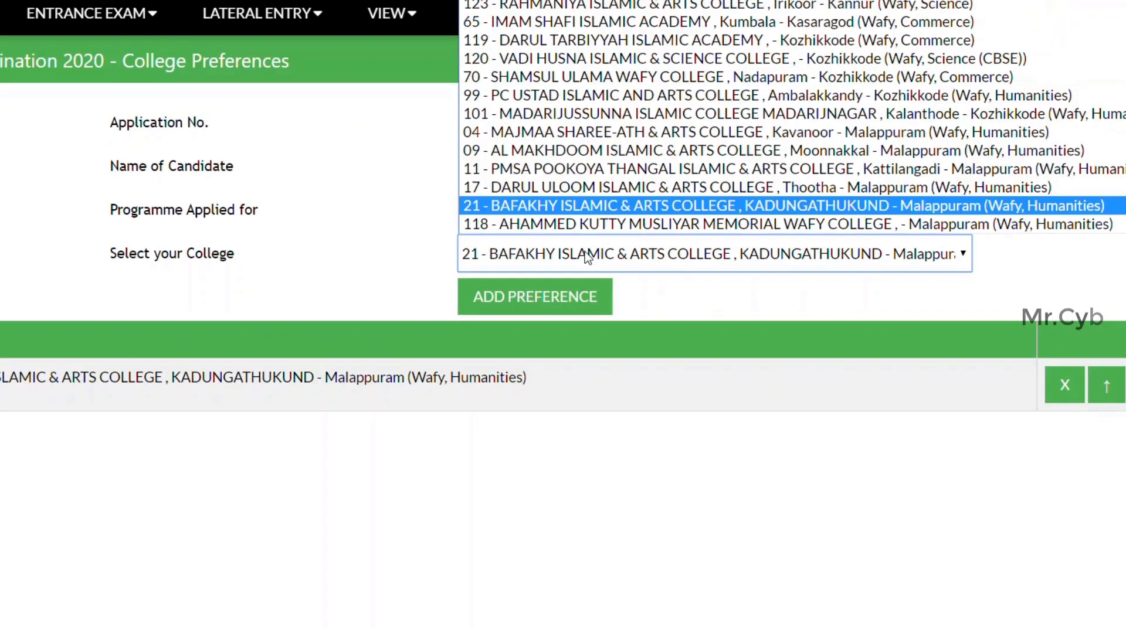
pyautogui.press('6')
pyautogui.press('1')
pyautogui.press('6')
pyautogui.press('7')
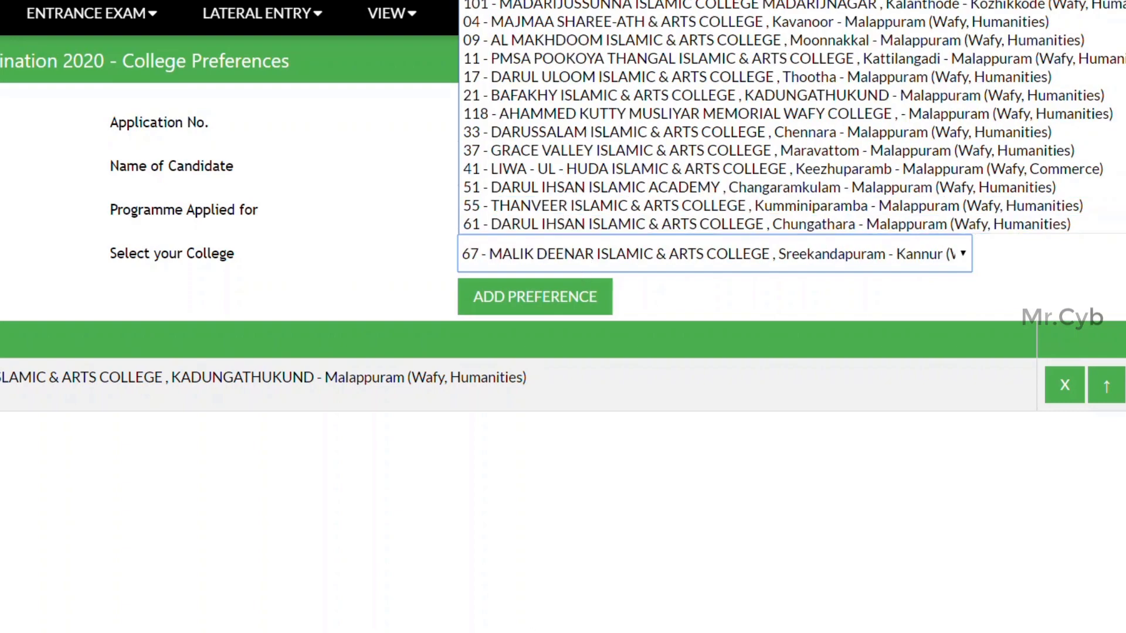
pyautogui.hotkey('alt', 'Tab')
pyautogui.scroll(-5, 263, 222)
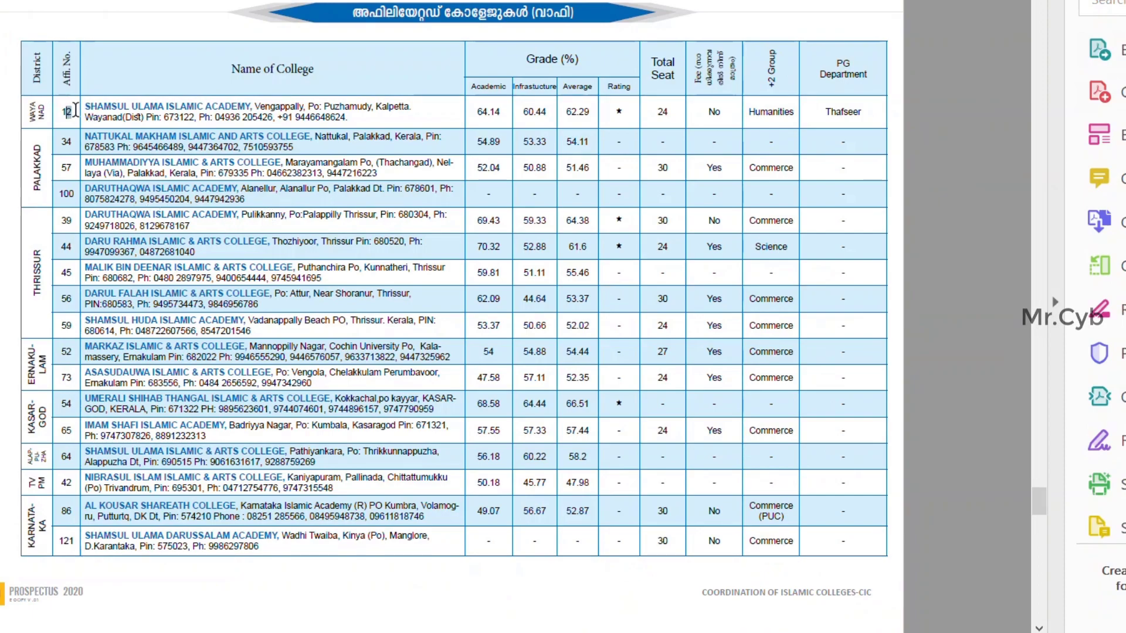
# Highlight college 12's star rating and Humanities group, and college 57's Commerce group.
pyautogui.click(189, 163)
pyautogui.scroll(-2, 621, 213)
pyautogui.scroll(2, 620, 213)
pyautogui.moveTo(614, 111); pyautogui.dragTo(625, 111)
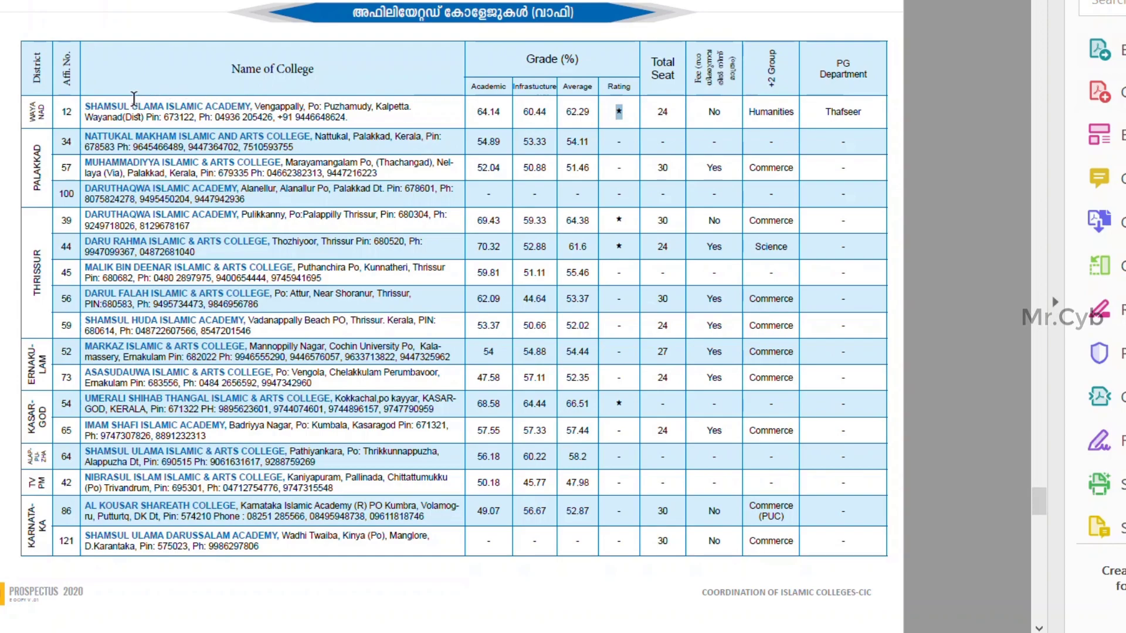
pyautogui.click(749, 108)
pyautogui.moveTo(748, 109); pyautogui.dragTo(794, 111)
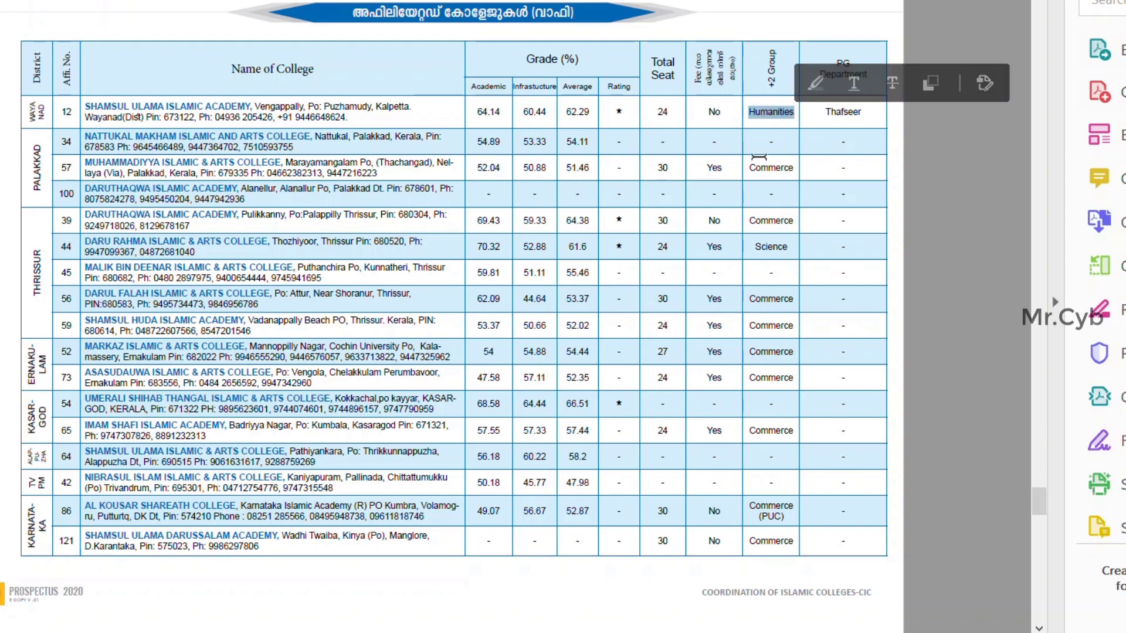
pyautogui.moveTo(743, 168); pyautogui.dragTo(790, 169)
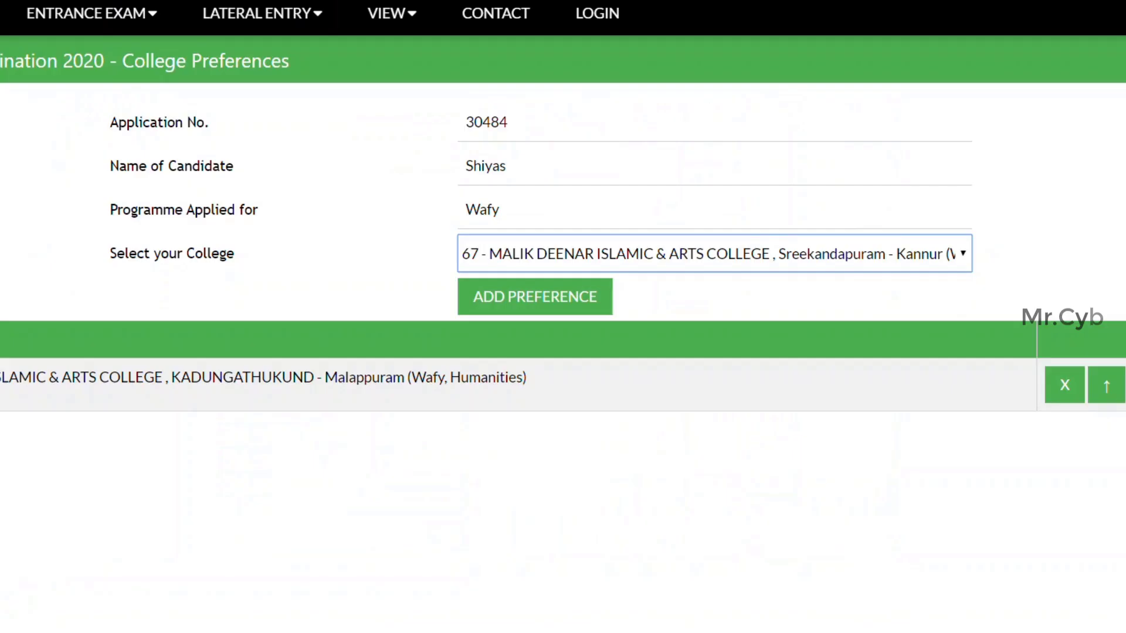
# Add Malik Deenar, 65 Imam Shafi Islamic Academy and 70 Shamsul Ulama Wafy College as preferences.
pyautogui.click(561, 297)
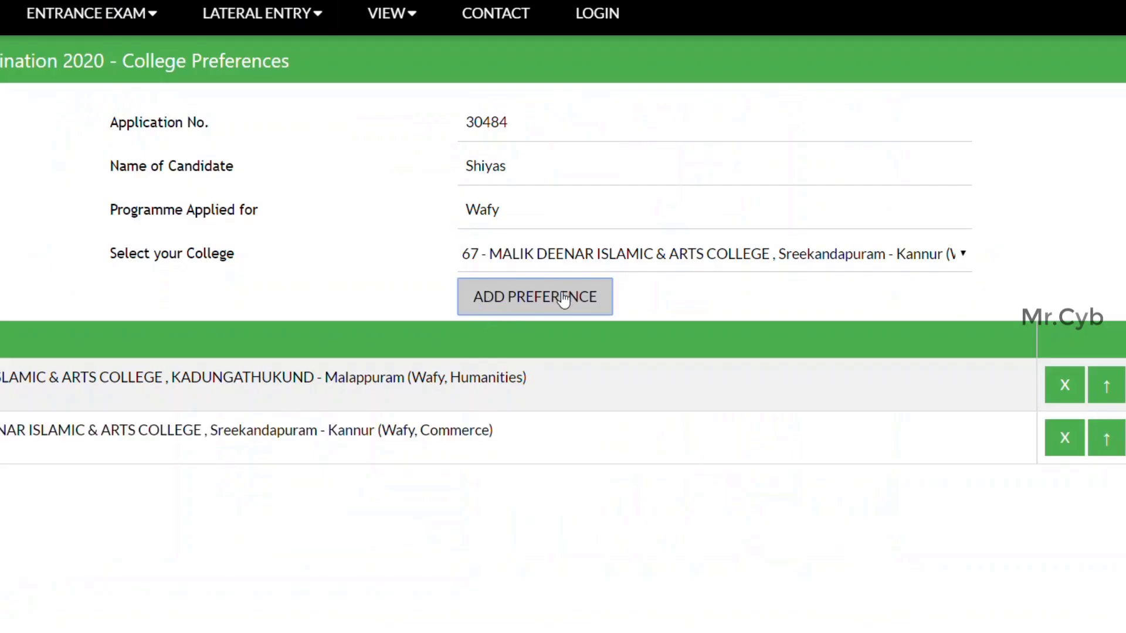
pyautogui.click(548, 257)
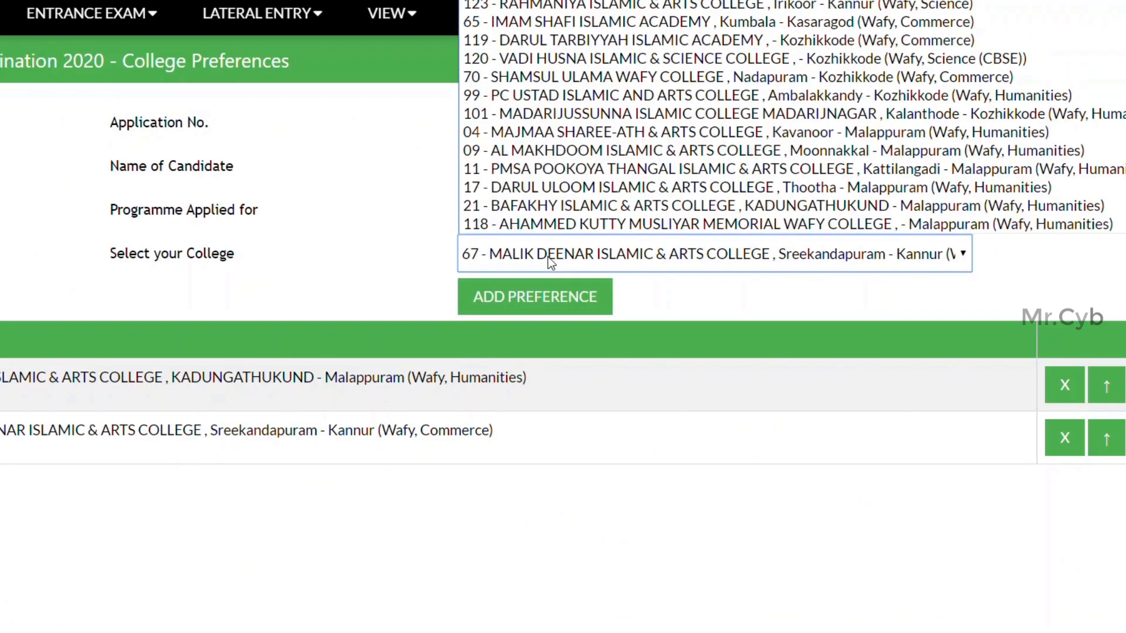
pyautogui.press('Down')
pyautogui.press('Down')
pyautogui.click(553, 293)
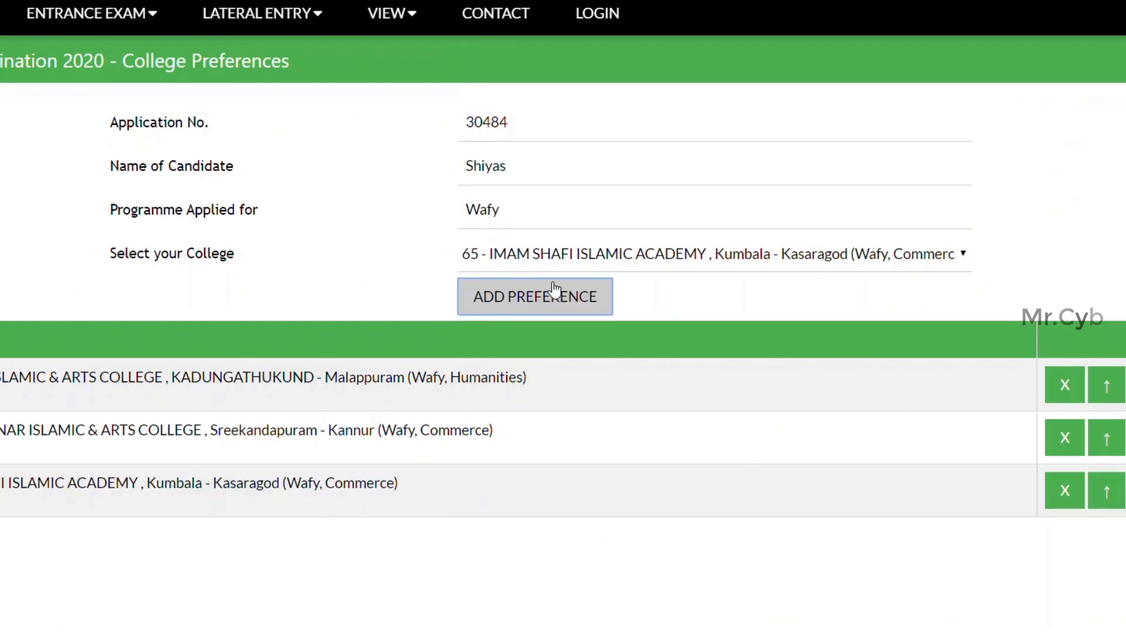
pyautogui.click(565, 266)
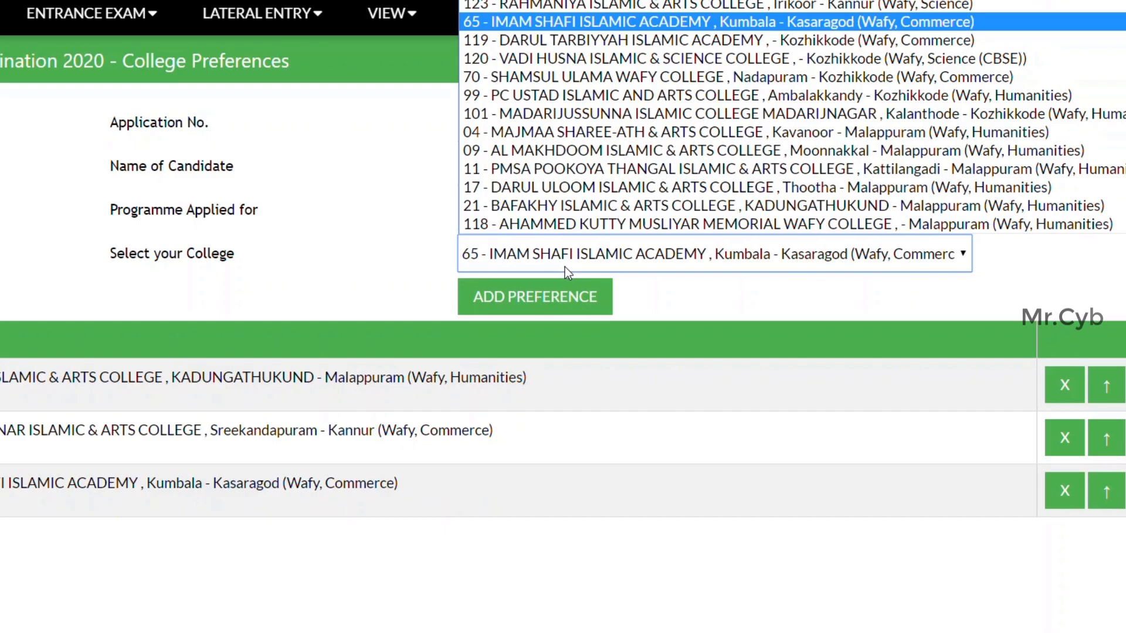
pyautogui.press('Down')
pyautogui.press('Down')
pyautogui.press('Down')
pyautogui.click(566, 298)
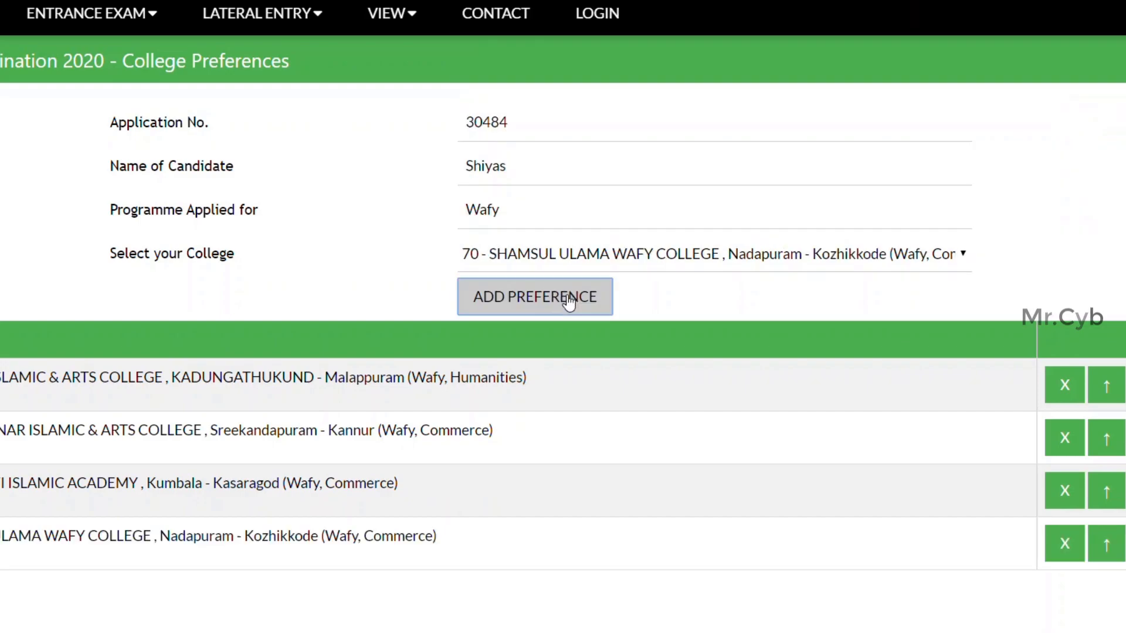
# Add 117 Swahaba Islamic Acadamy, 55 Thanveer Islamic & Arts College and 12 Shamsul Ulama Islamic Academy.
pyautogui.click(589, 256)
pyautogui.press('Down')
pyautogui.press('Down')
pyautogui.press('Down')
pyautogui.press('Down')
pyautogui.press('Down')
pyautogui.press('Up')
pyautogui.press('Up')
pyautogui.press('Up')
pyautogui.press('Up')
pyautogui.press('Up')
pyautogui.press('Up')
pyautogui.press('Up')
pyautogui.press('Up')
pyautogui.press('Up')
pyautogui.press('Up')
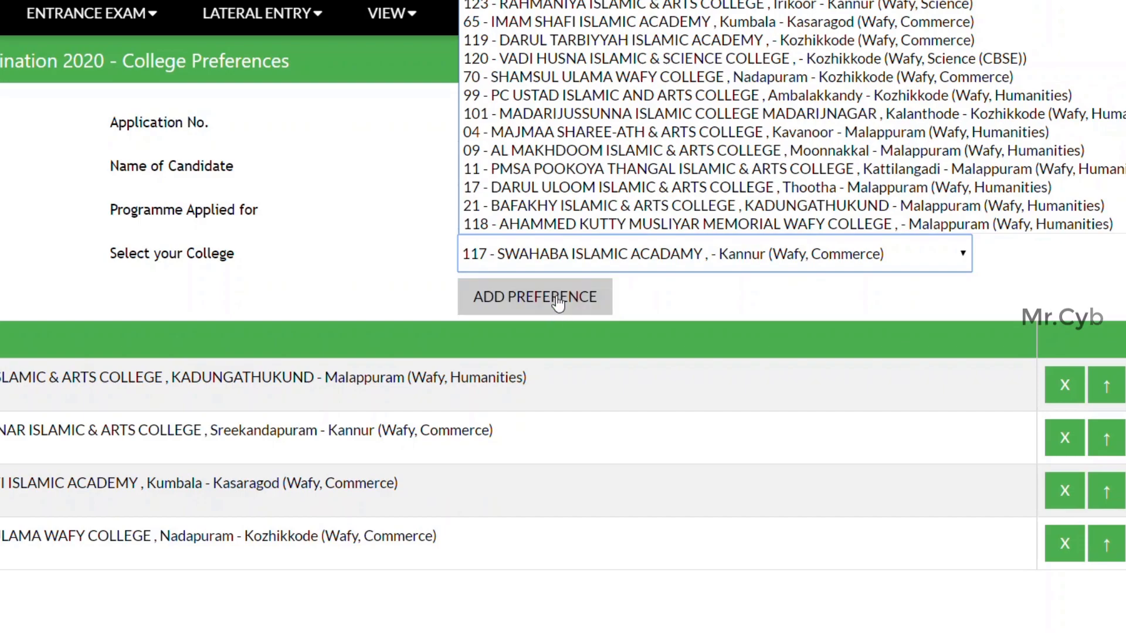
pyautogui.click(571, 293)
pyautogui.click(556, 249)
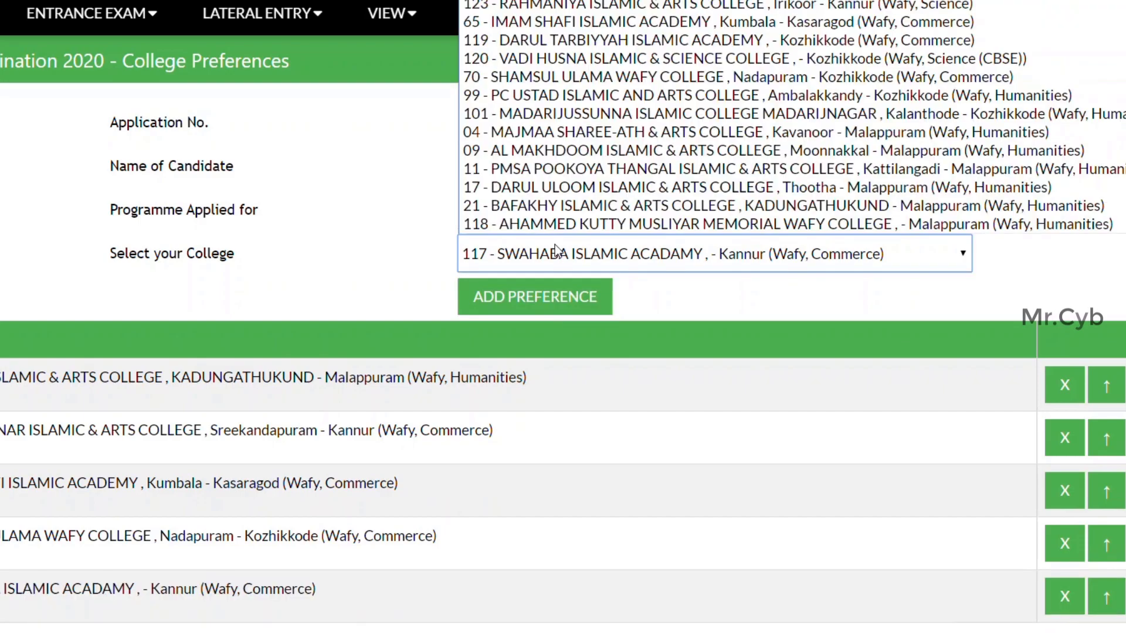
pyautogui.press('Down')
pyautogui.press('Down')
pyautogui.press('Down')
pyautogui.press('Down')
pyautogui.press('Down')
pyautogui.press('Down')
pyautogui.press('Down')
pyautogui.press('Down')
pyautogui.press('Down')
pyautogui.press('Down')
pyautogui.press('Down')
pyautogui.press('Down')
pyautogui.press('Down')
pyautogui.press('Down')
pyautogui.press('Down')
pyautogui.press('Down')
pyautogui.press('Down')
pyautogui.press('Down')
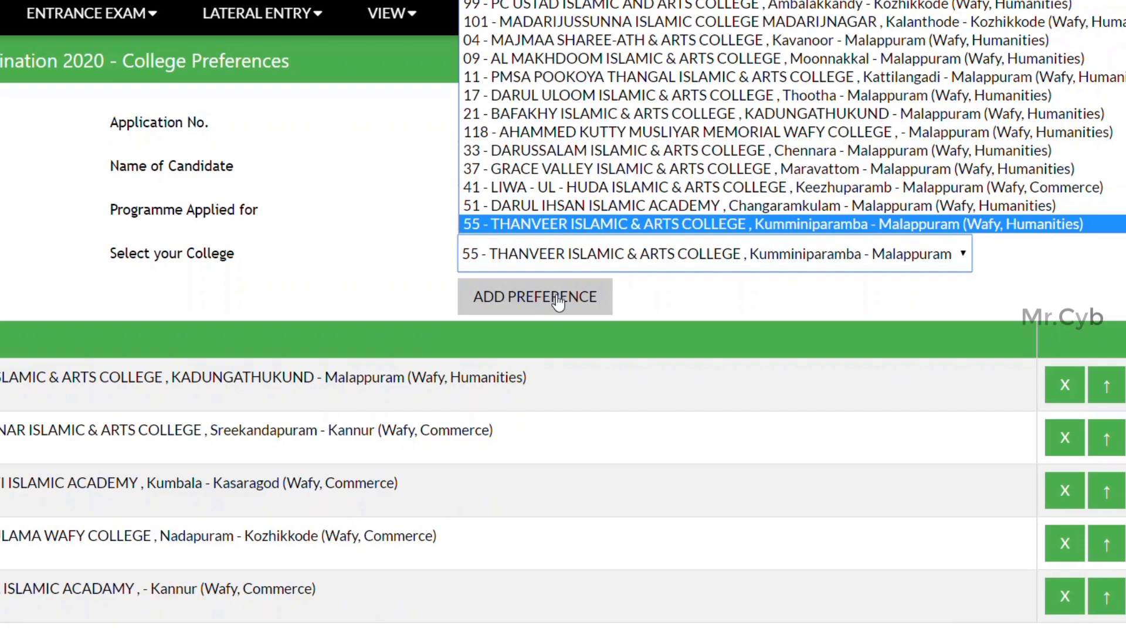
pyautogui.click(553, 297)
pyautogui.click(567, 253)
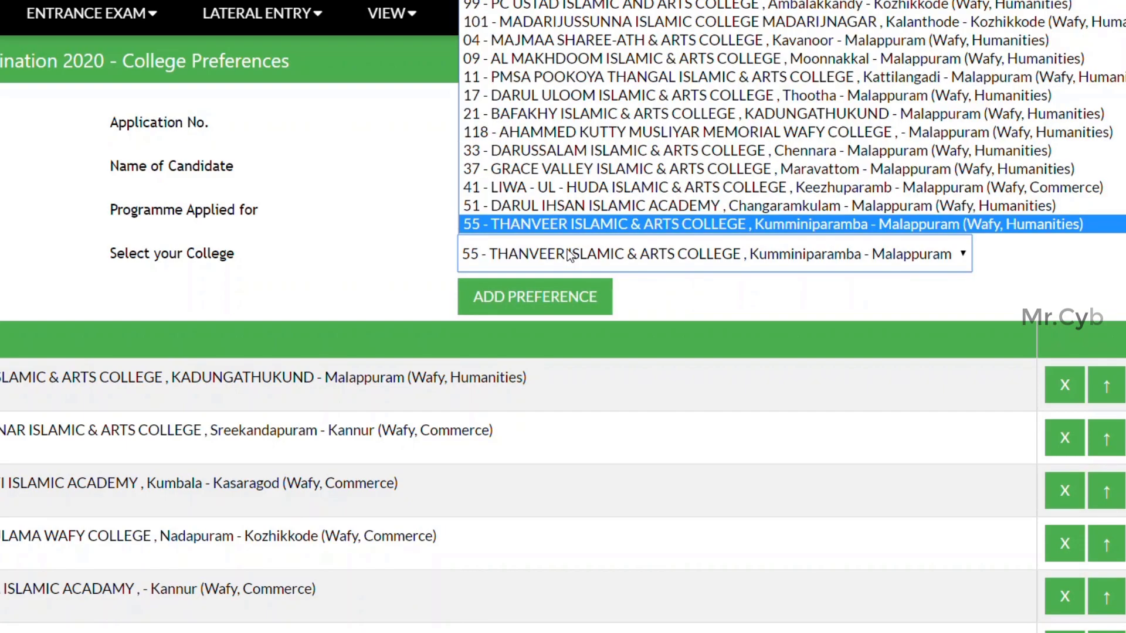
pyautogui.press('Down')
pyautogui.press('Down')
pyautogui.press('Down')
pyautogui.press('Down')
pyautogui.press('Down')
pyautogui.press('Down')
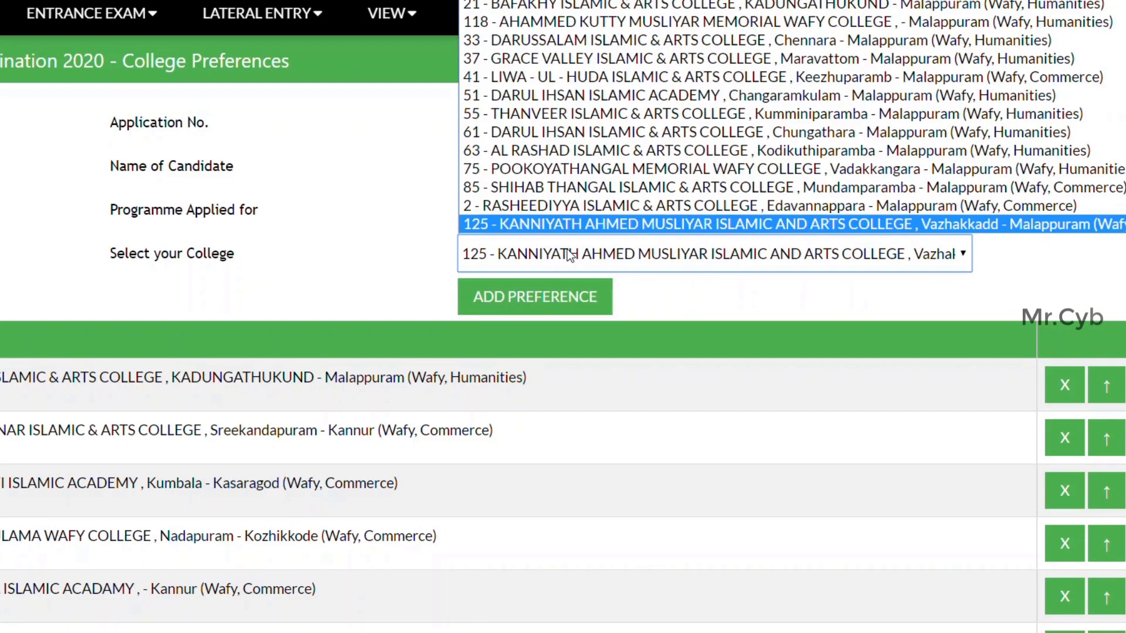
pyautogui.press('Down')
pyautogui.press('Down')
pyautogui.press('Down')
pyautogui.press('Down')
pyautogui.press('Down')
pyautogui.press('Down')
pyautogui.press('Down')
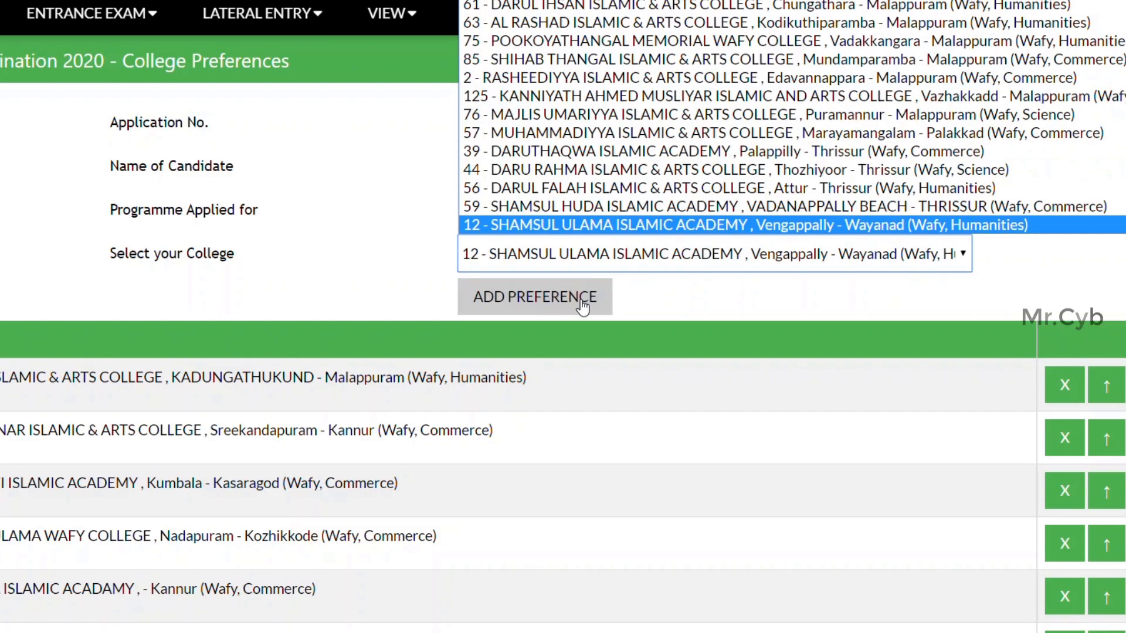
pyautogui.click(582, 304)
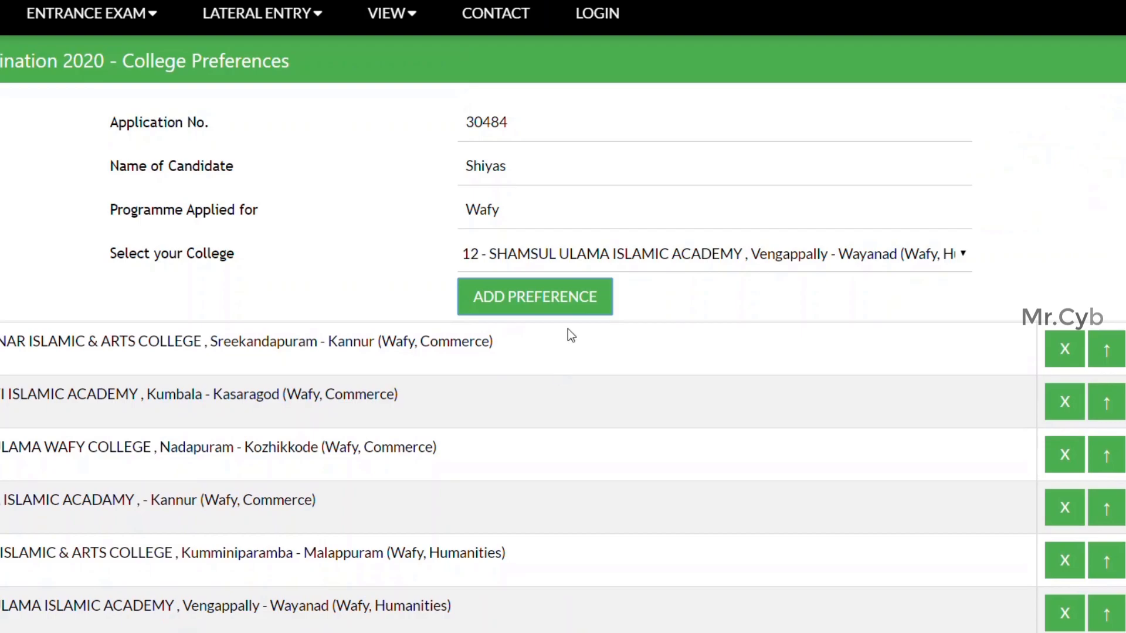
# Add 17 Darul Uloom, then pick the PMSA Pookoya Thangal college from the list.
pyautogui.click(565, 257)
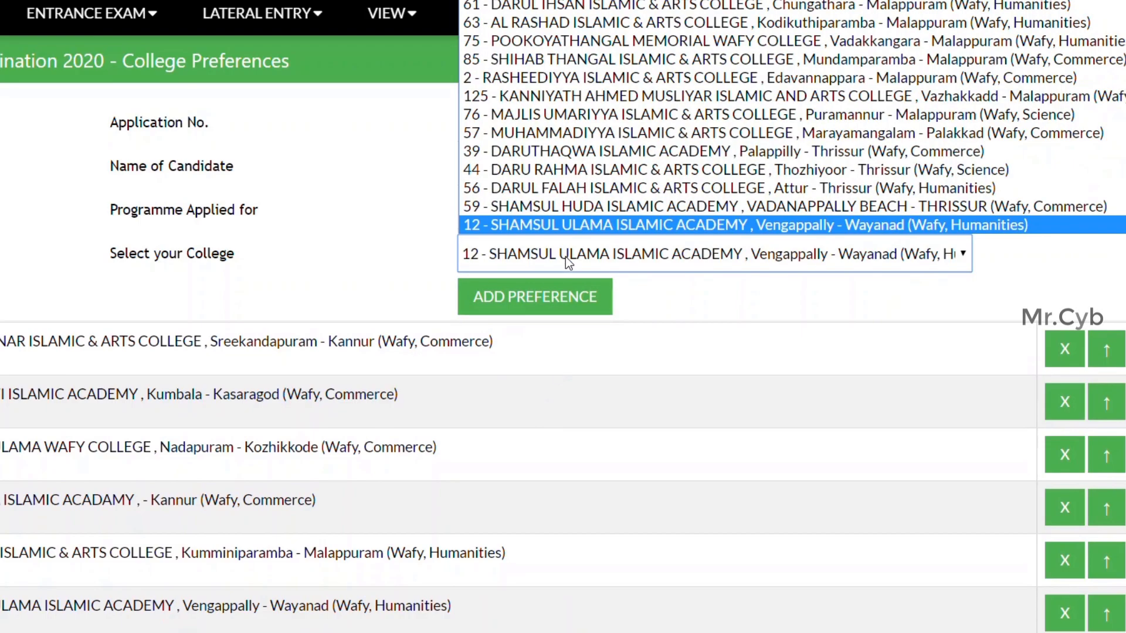
pyautogui.write('17')
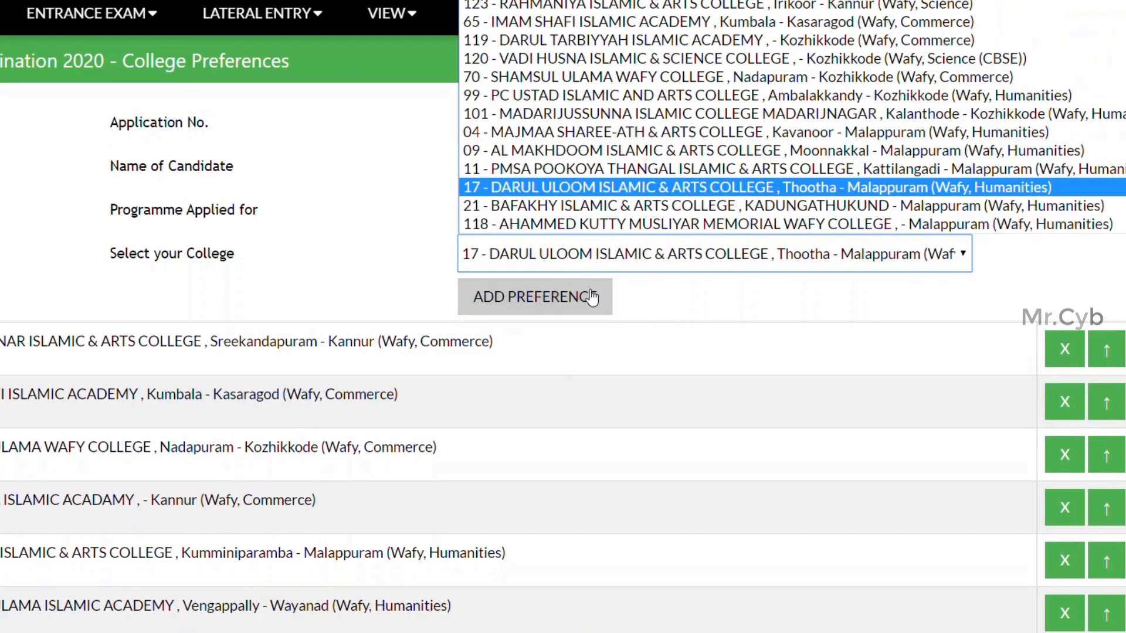
pyautogui.click(586, 297)
pyautogui.click(587, 254)
pyautogui.write('125121')
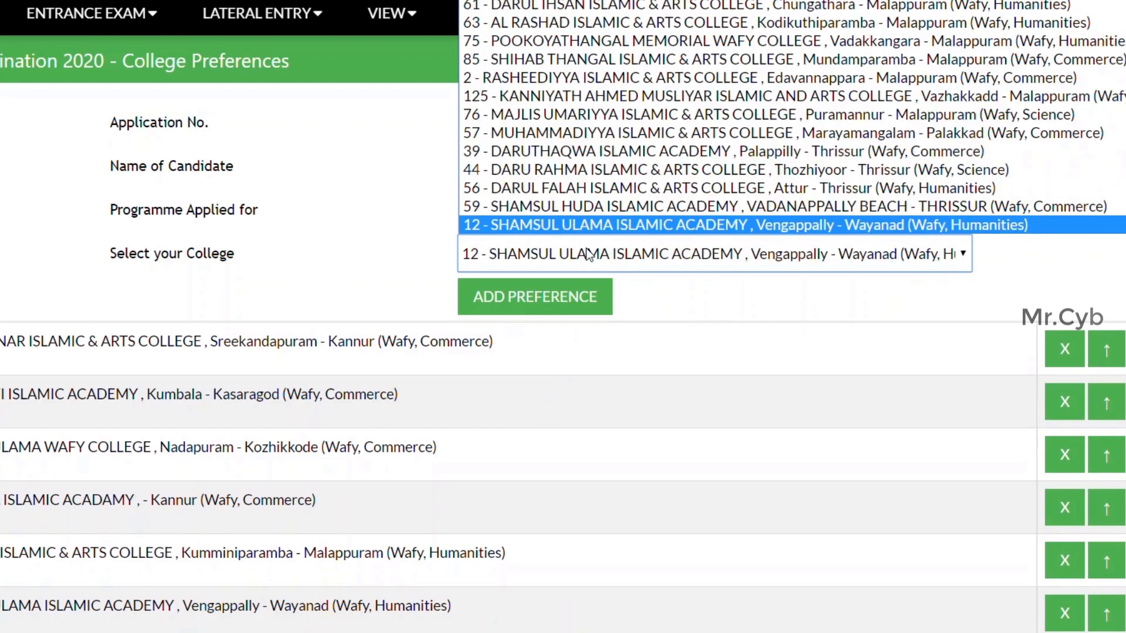
pyautogui.write('117123')
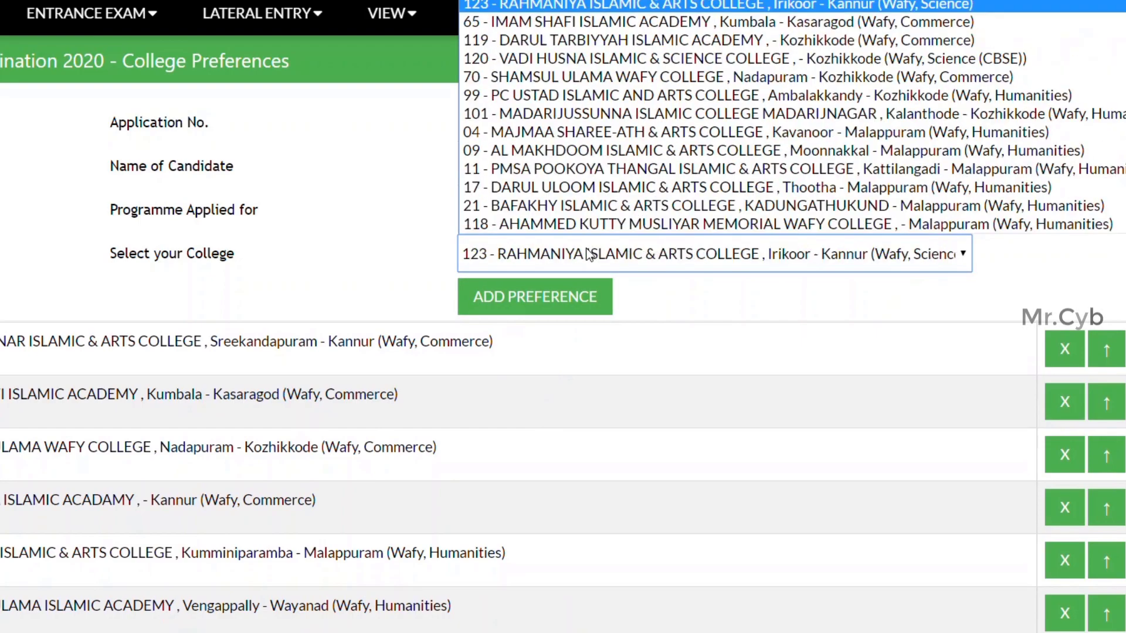
pyautogui.write('119')
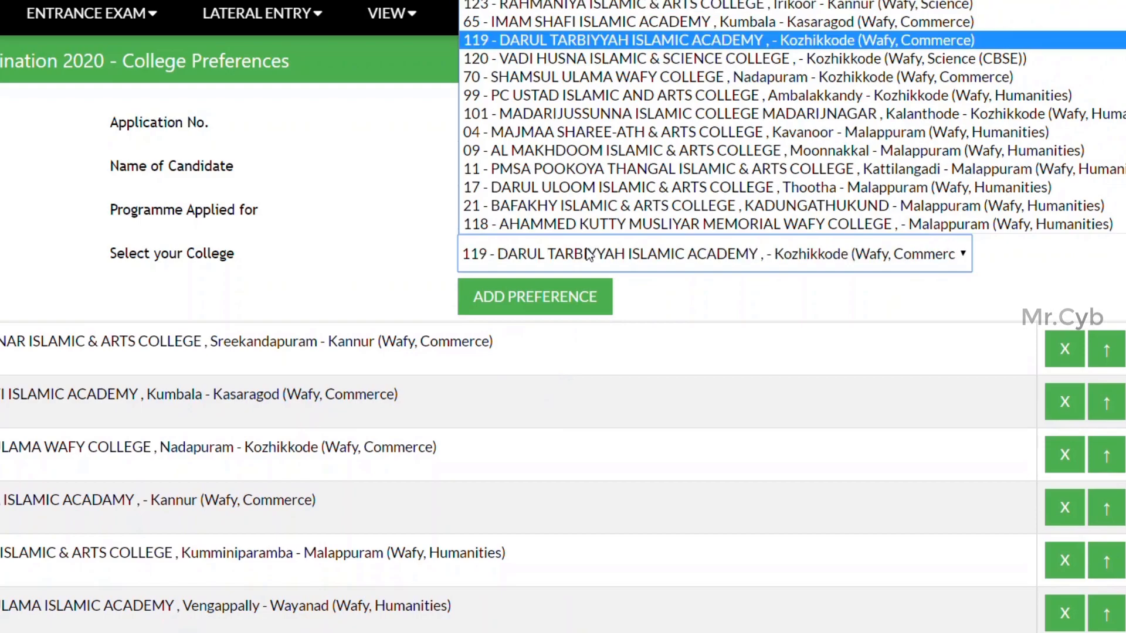
pyautogui.write('101')
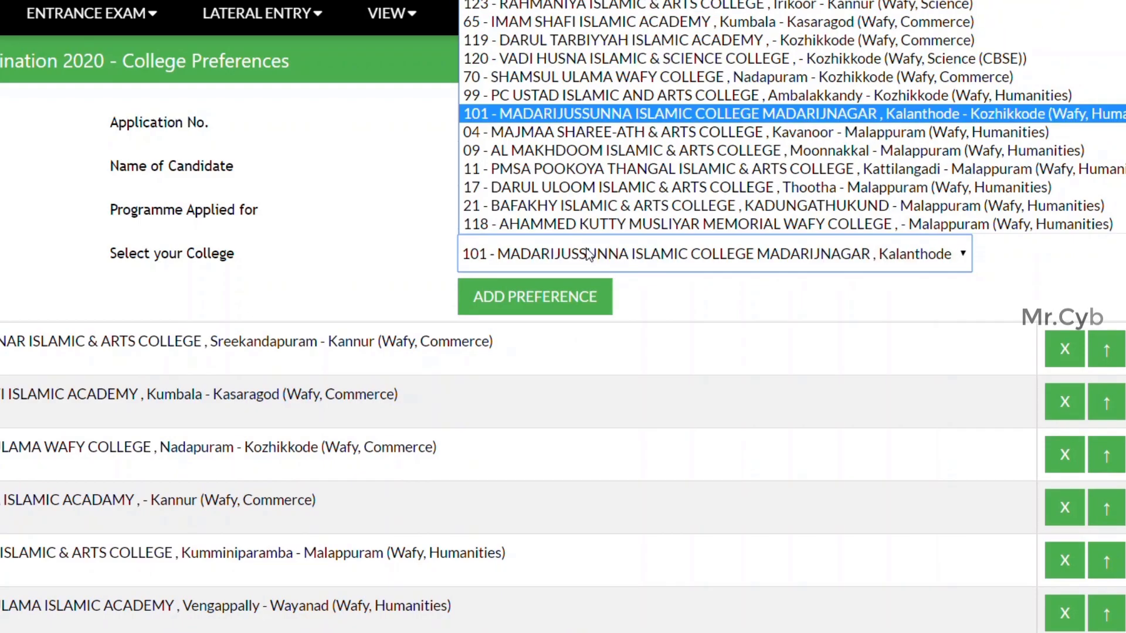
pyautogui.scroll(-1, 667, 204)
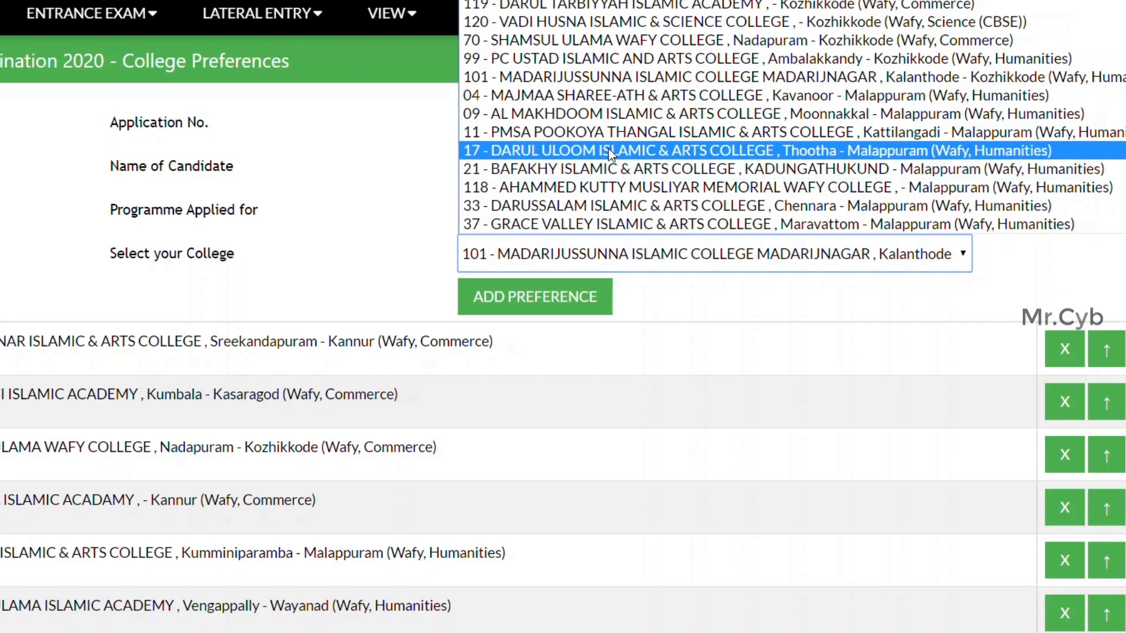
pyautogui.click(608, 133)
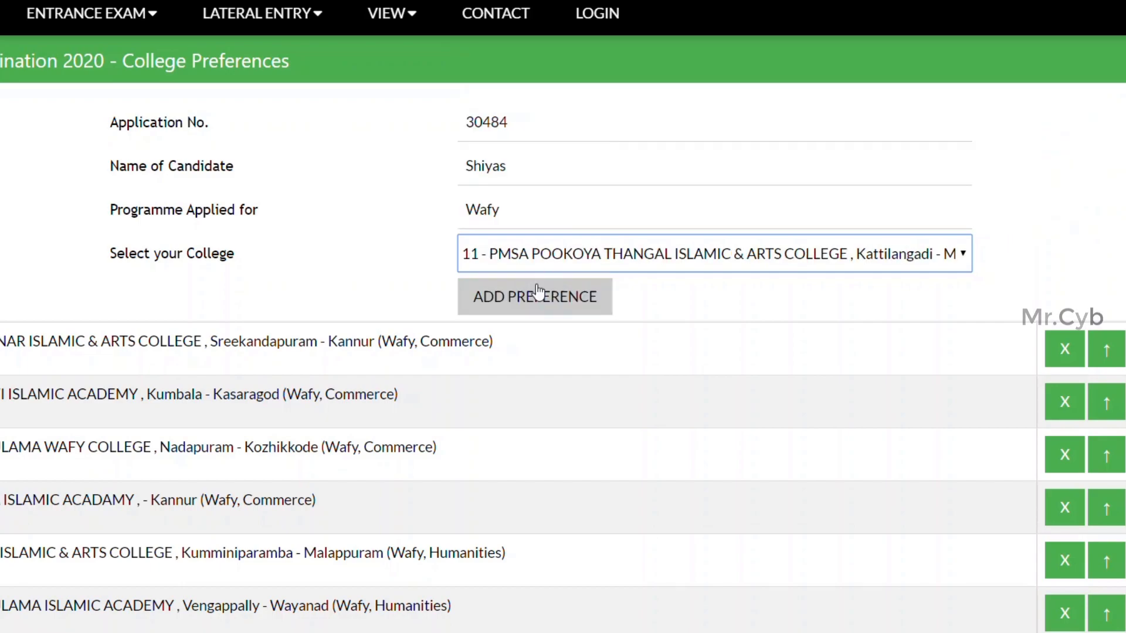
# Browse the college list around colleges 41 and 44, settling on Shihab Thangal college 85.
pyautogui.click(553, 254)
pyautogui.press('Down')
pyautogui.press('Down')
pyautogui.press('Down')
pyautogui.press('Down')
pyautogui.press('Down')
pyautogui.press('Down')
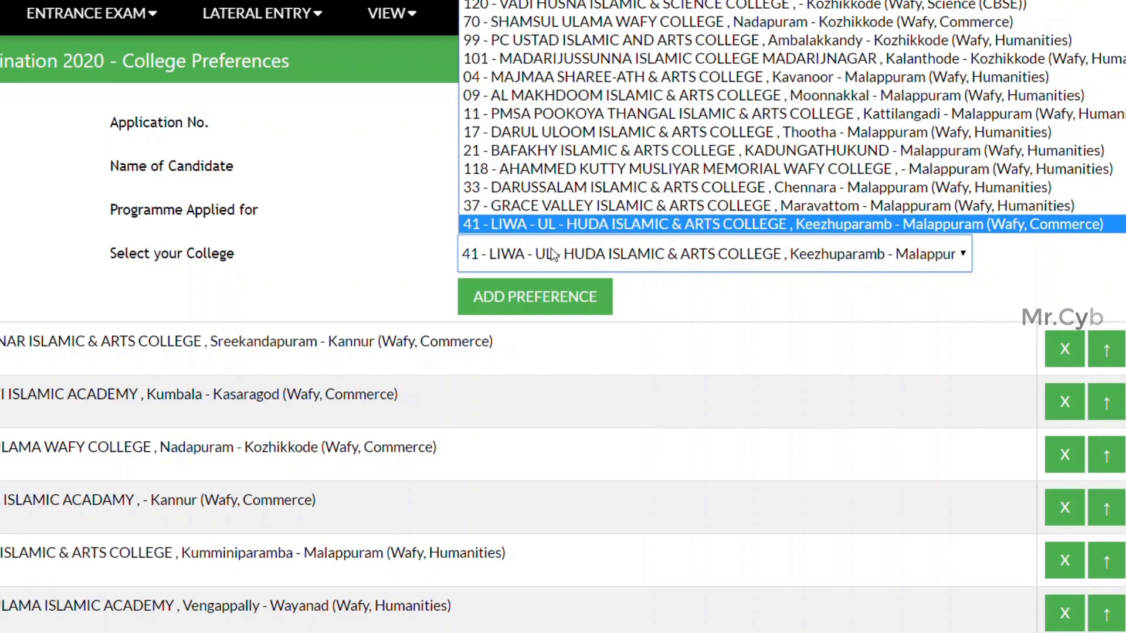
pyautogui.press('Down')
pyautogui.press('Down')
pyautogui.press('Down')
pyautogui.press('Down')
pyautogui.press('Down')
pyautogui.press('Down')
pyautogui.press('Down')
pyautogui.press('Down')
pyautogui.press('Down')
pyautogui.press('Down')
pyautogui.press('Down')
pyautogui.press('Up')
pyautogui.press('Up')
pyautogui.press('Up')
pyautogui.press('Up')
pyautogui.press('Up')
pyautogui.press('Up')
pyautogui.press('Up')
pyautogui.press('Up')
pyautogui.press('Up')
pyautogui.press('Up')
pyautogui.press('Up')
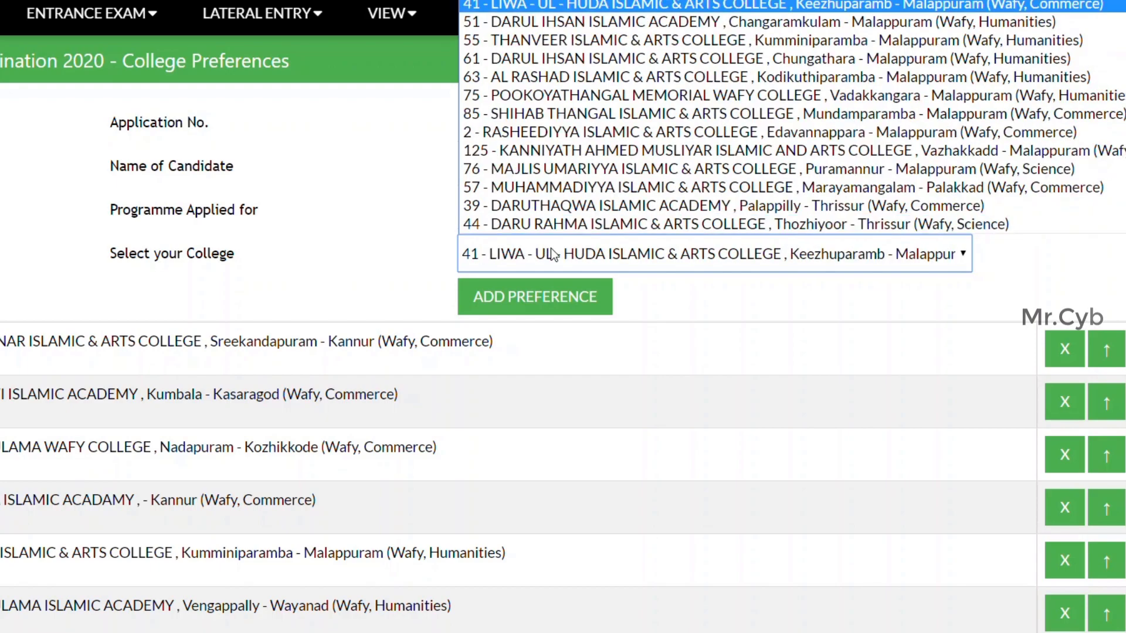
pyautogui.scroll(5, 567, 147)
pyautogui.scroll(-5, 577, 108)
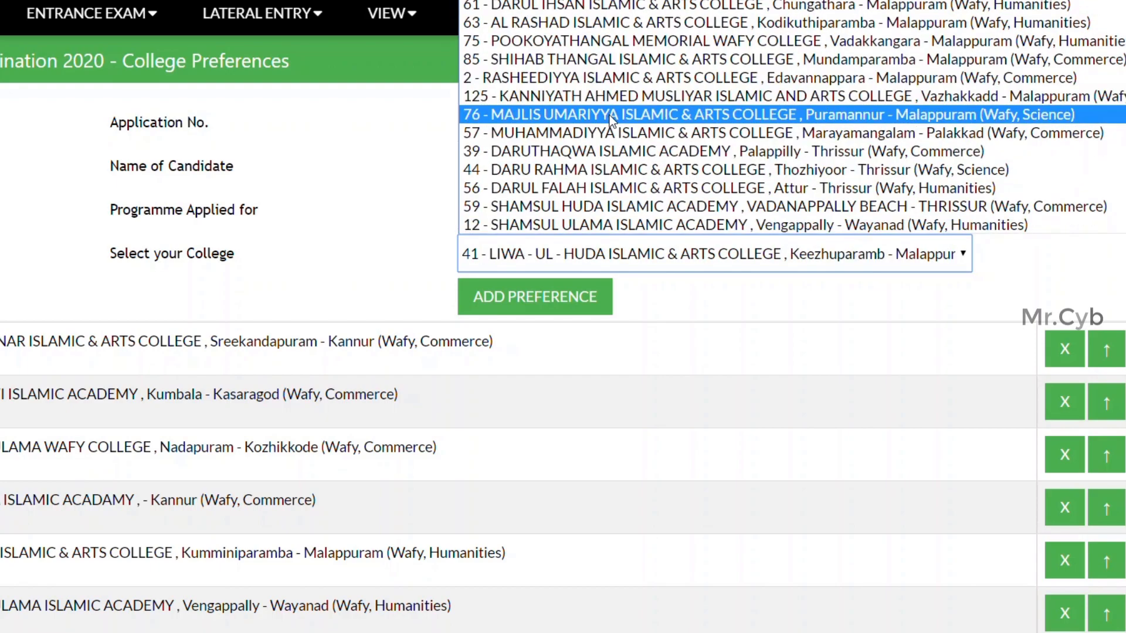
pyautogui.scroll(5, 572, 71)
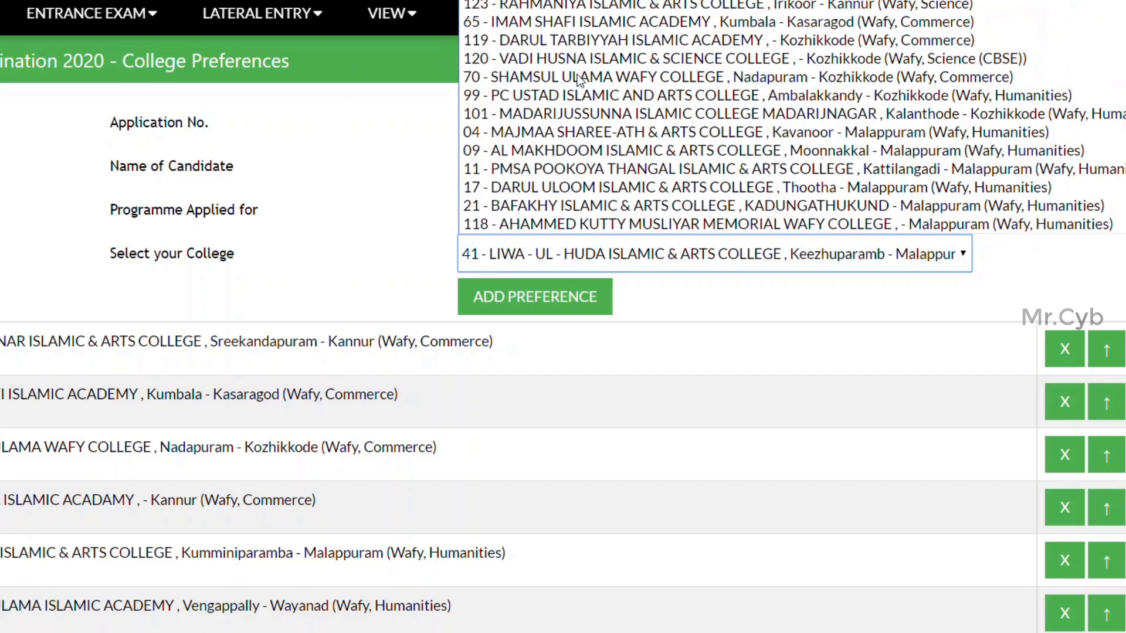
pyautogui.press('4')
pyautogui.press('4')
pyautogui.press('4')
pyautogui.press('4')
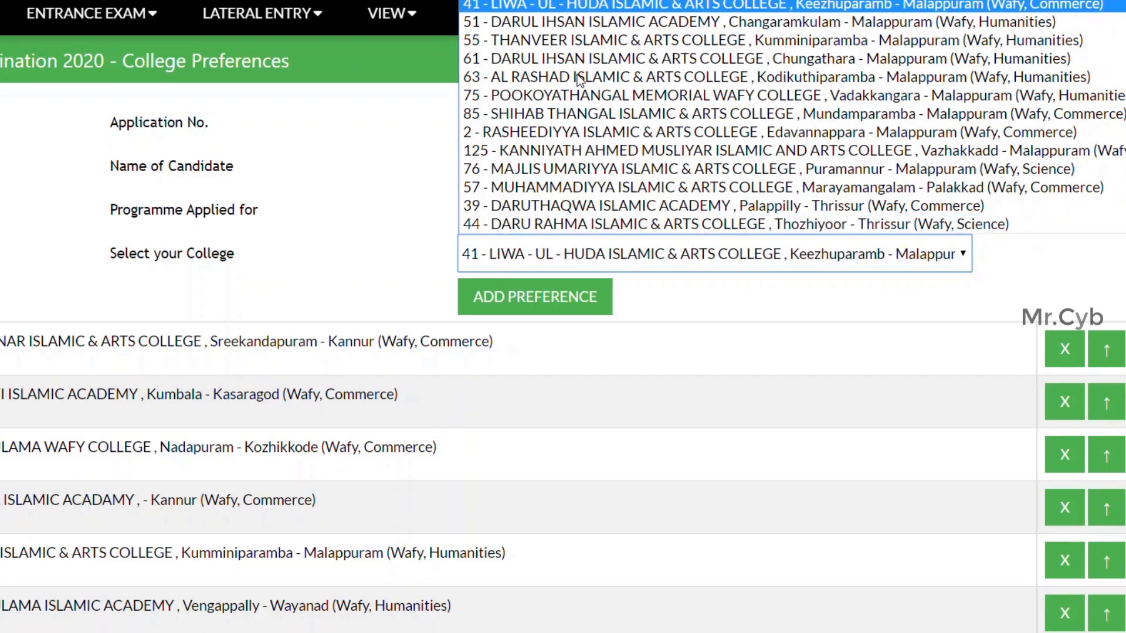
pyautogui.press('4')
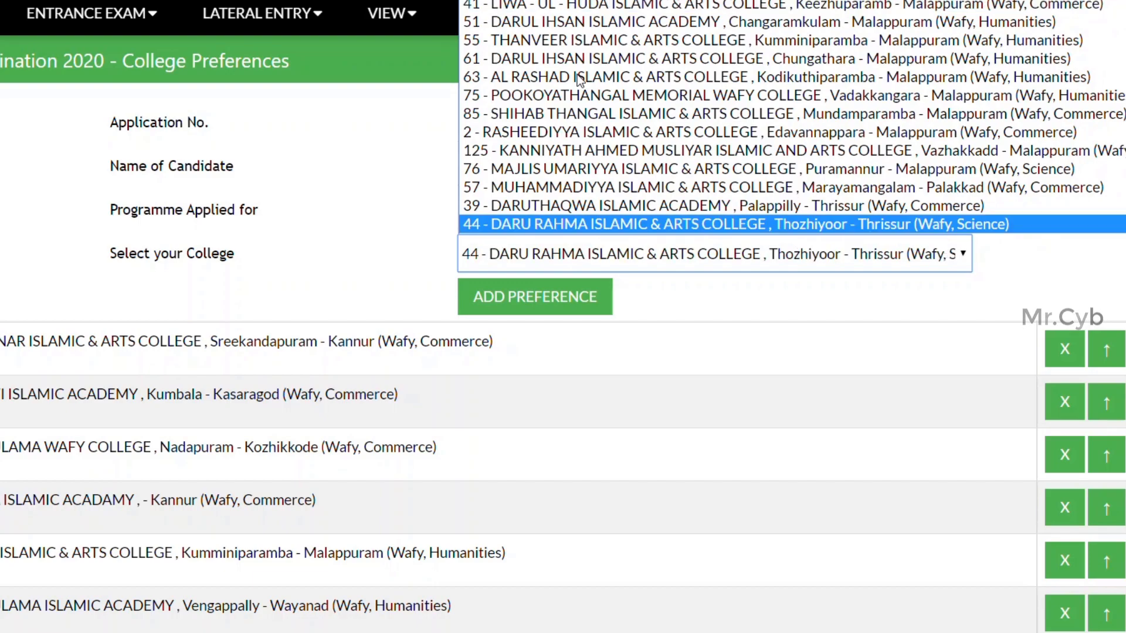
pyautogui.click(545, 257)
pyautogui.press('8')
pyautogui.press('5')
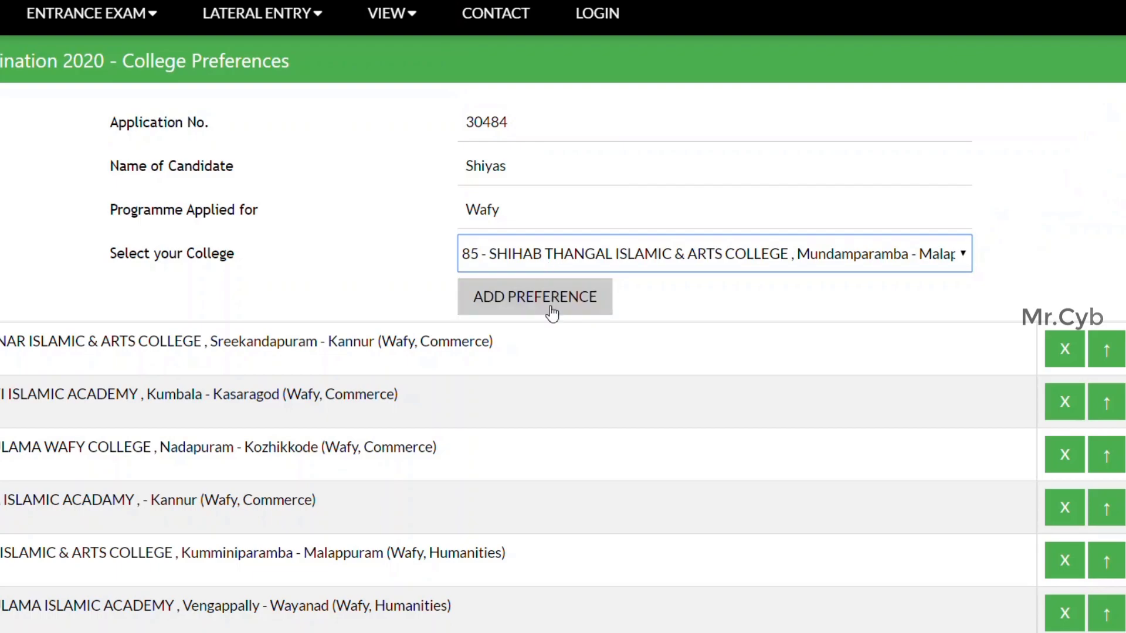
# Add PC Ustad college 99 and Darul Tarbiyyah college 119 to the preferences.
pyautogui.click(566, 261)
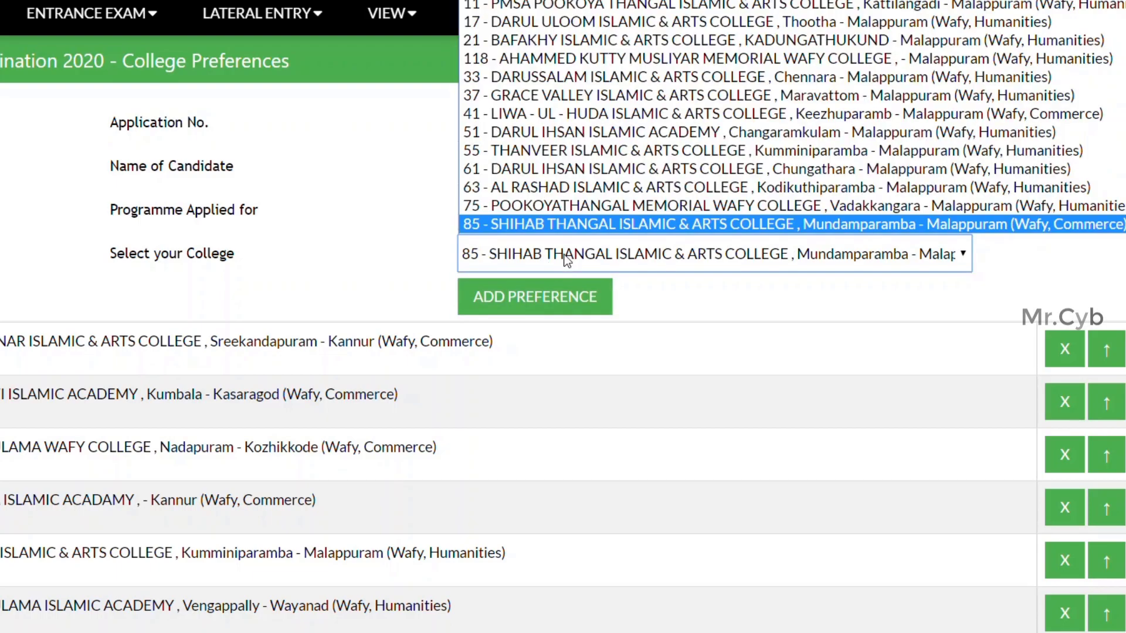
pyautogui.press('Down')
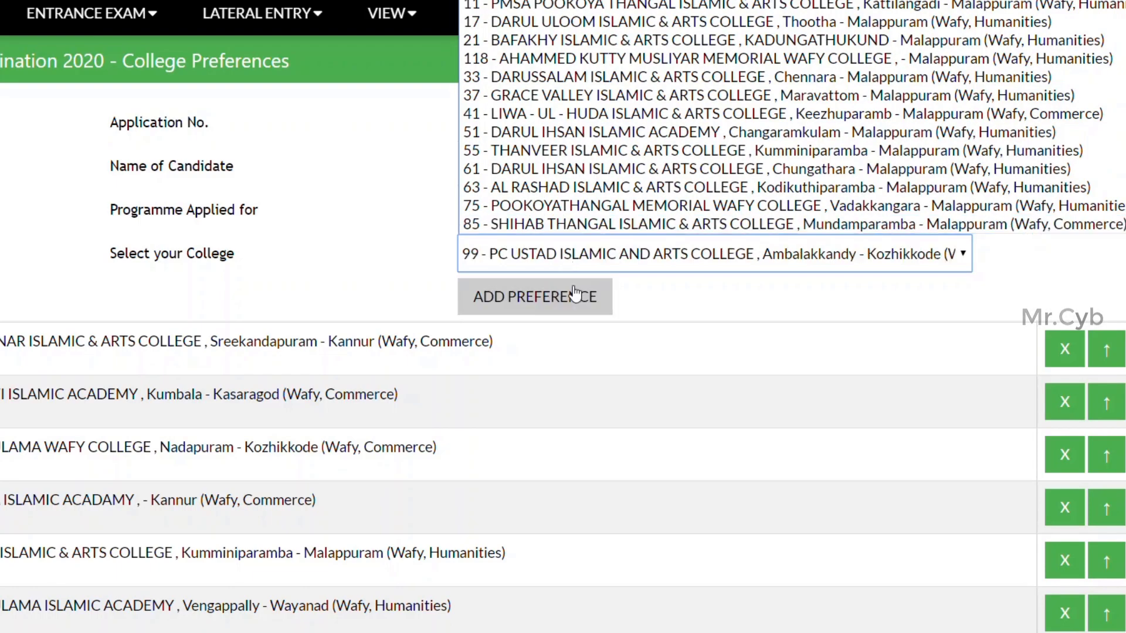
pyautogui.click(573, 295)
pyautogui.scroll(-4, 548, 448)
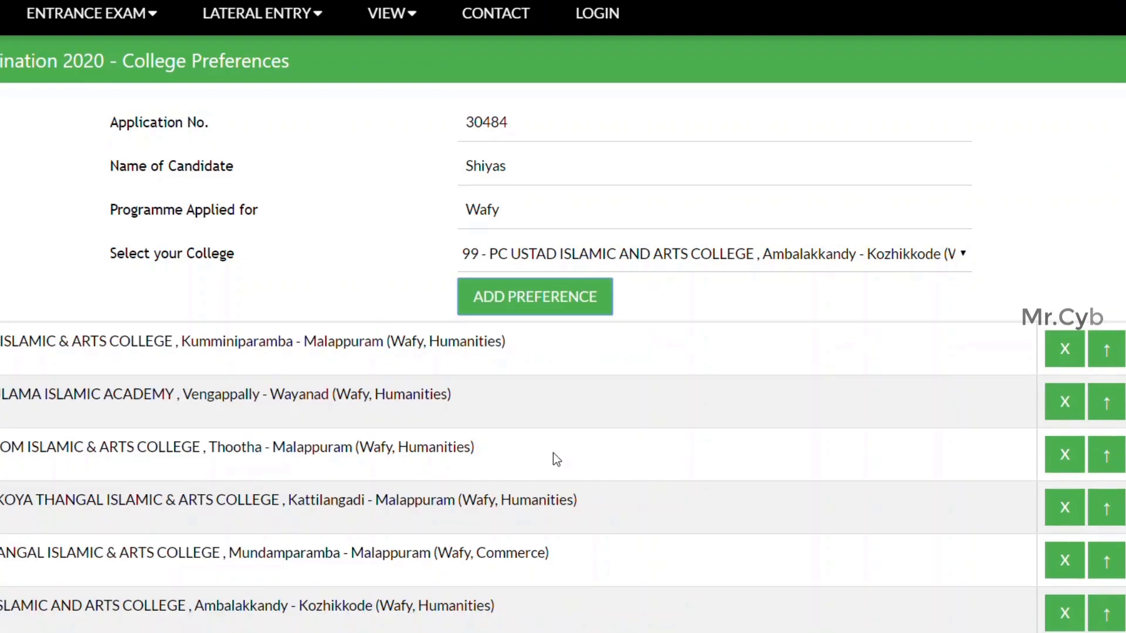
pyautogui.click(587, 252)
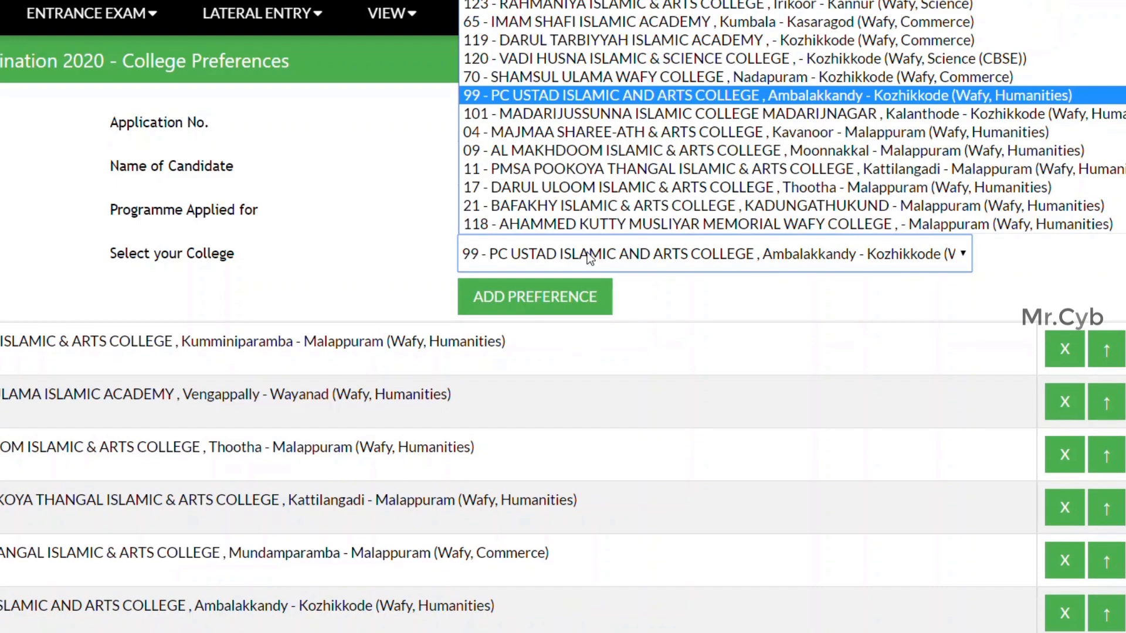
pyautogui.write('119')
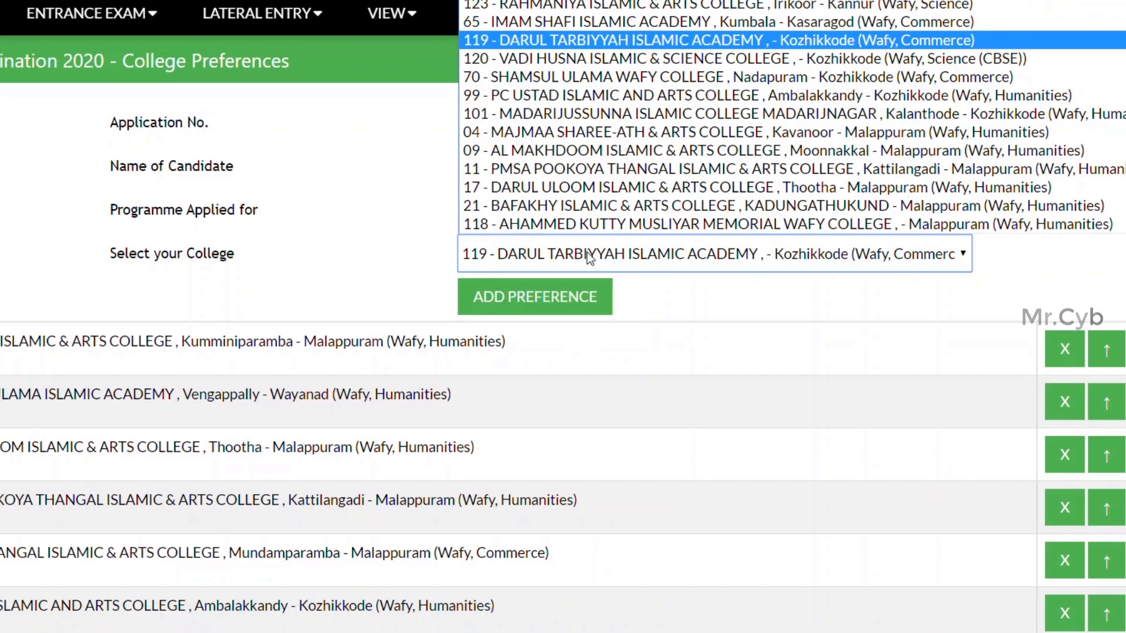
pyautogui.click(544, 299)
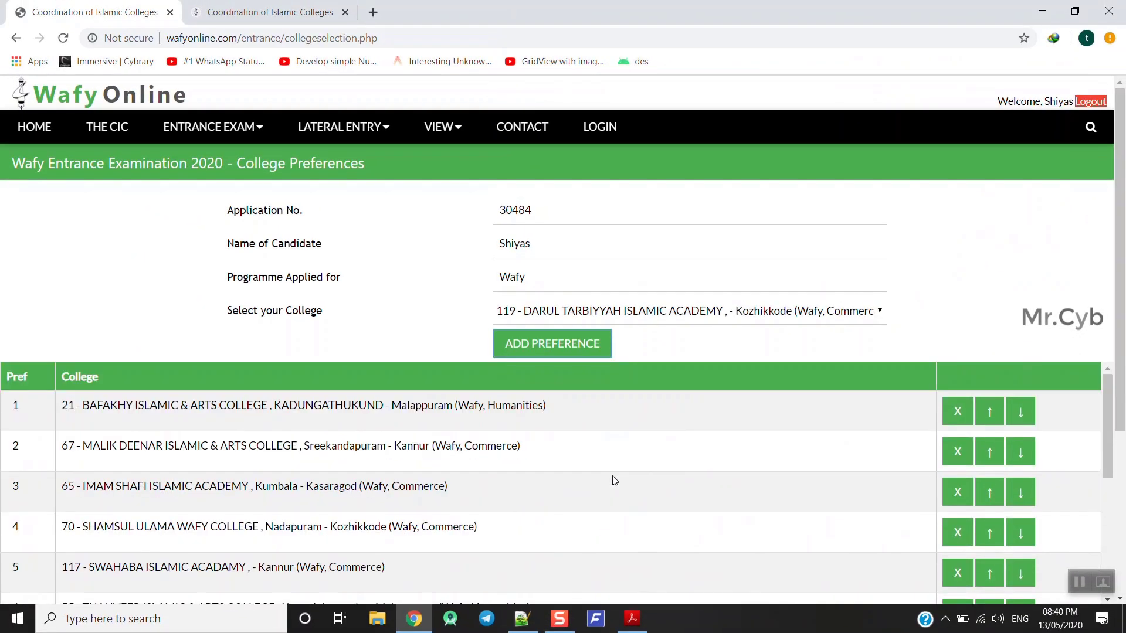
pyautogui.scroll(-10, 613, 480)
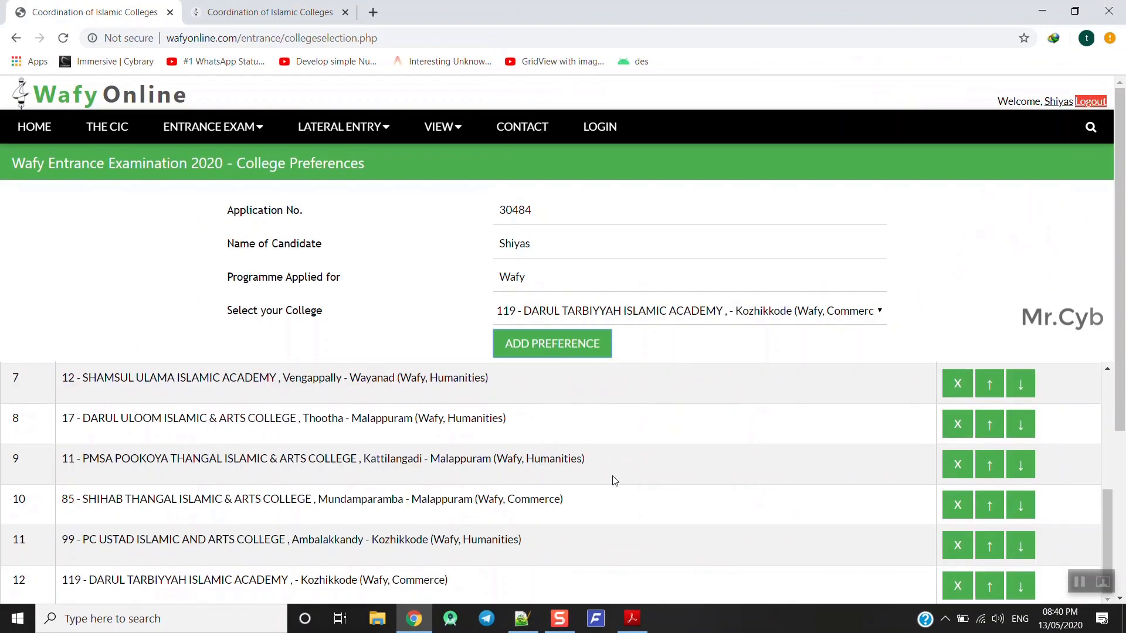
# Save the 12-college preference list and close the 'preferences saved' alert.
pyautogui.scroll(10, 169, 398)
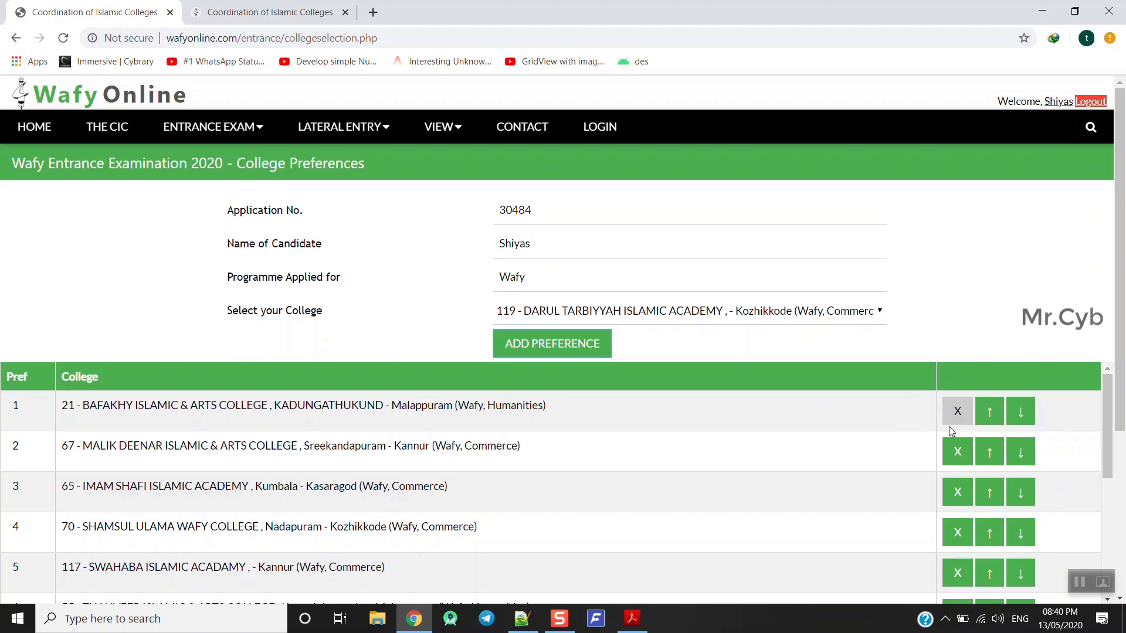
pyautogui.scroll(-9, 759, 450)
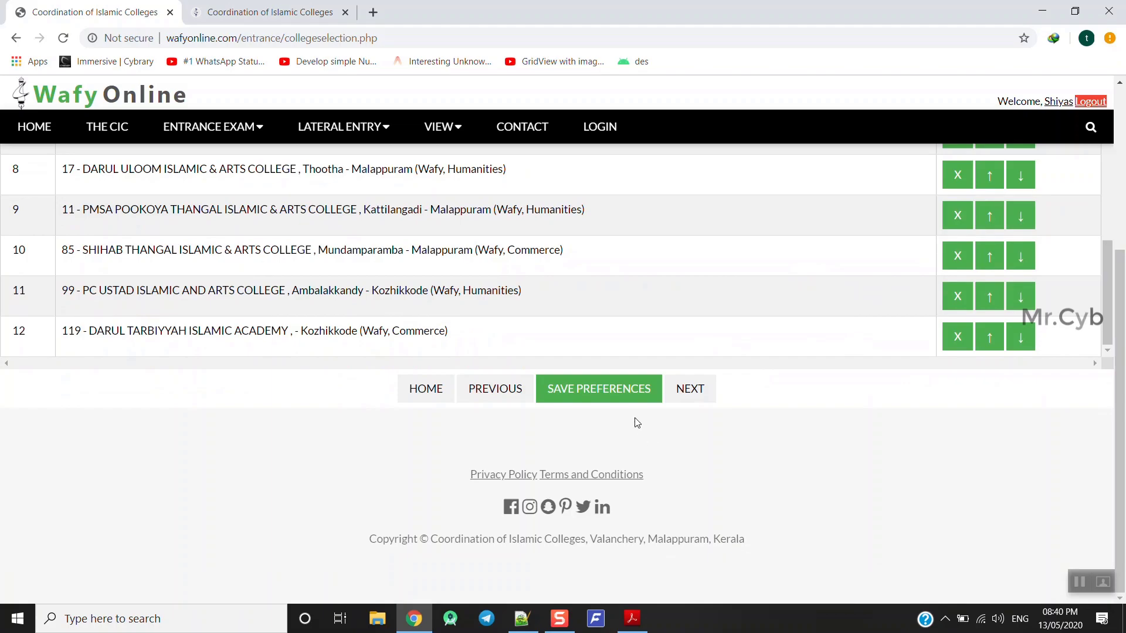
pyautogui.click(608, 397)
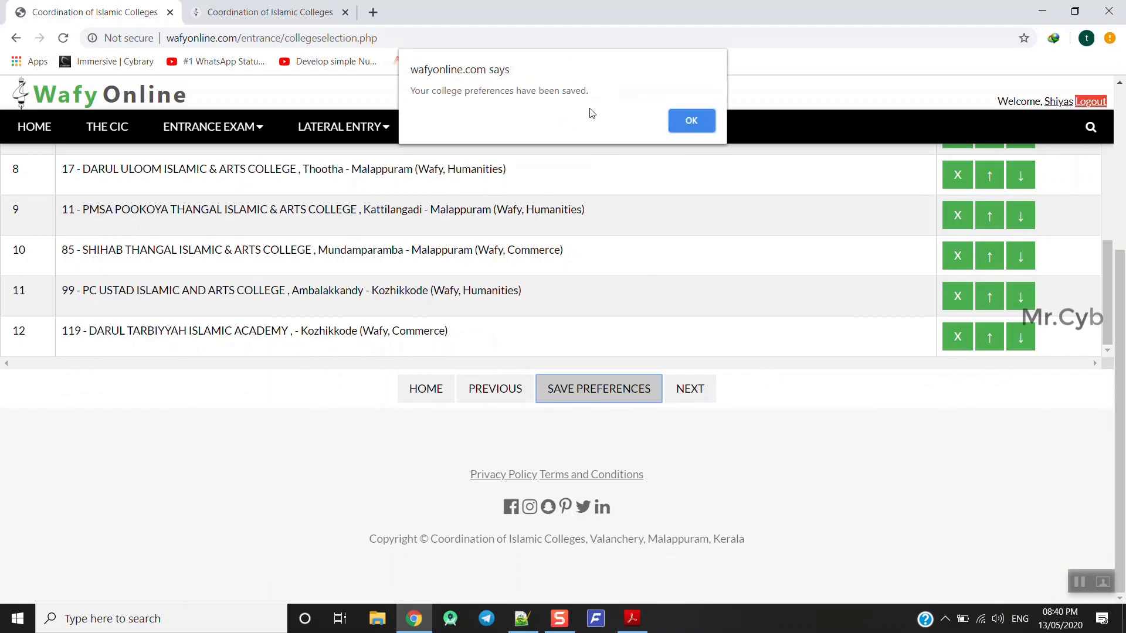
pyautogui.click(688, 121)
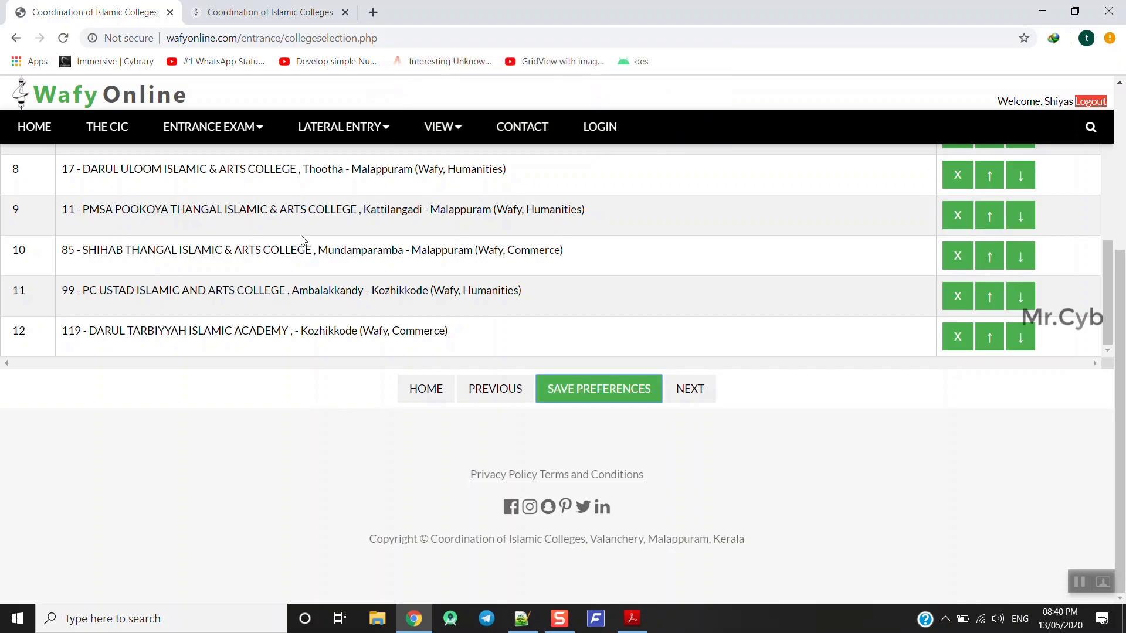
# Open the Upload Photo page and highlight its 2MB size and 150px × 200px dimension limits.
pyautogui.click(692, 393)
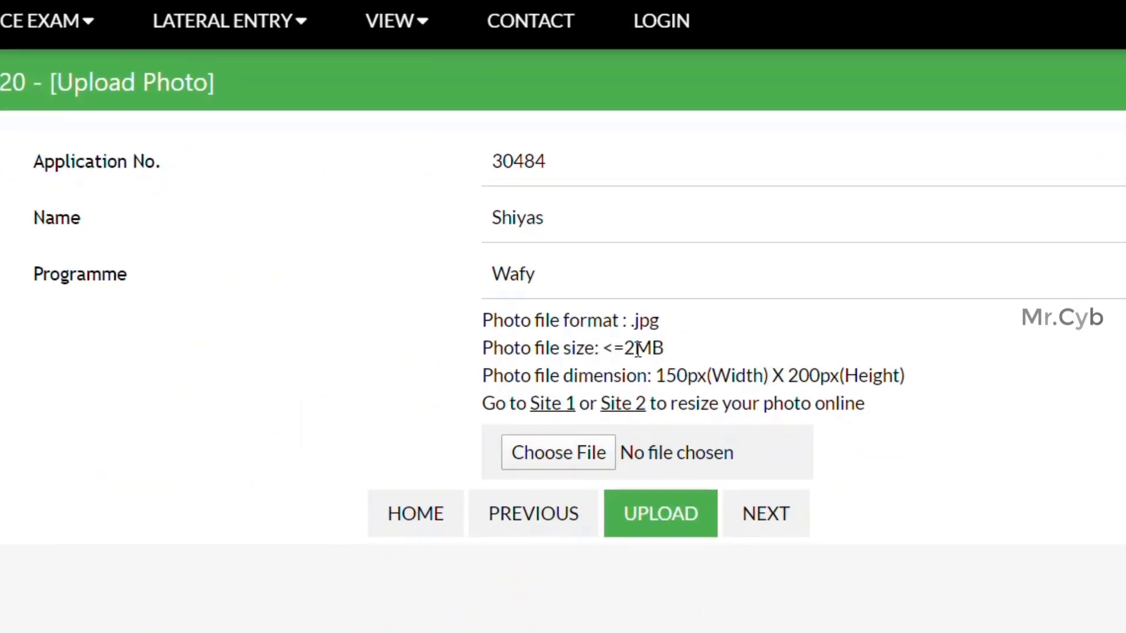
pyautogui.moveTo(623, 348); pyautogui.dragTo(663, 348)
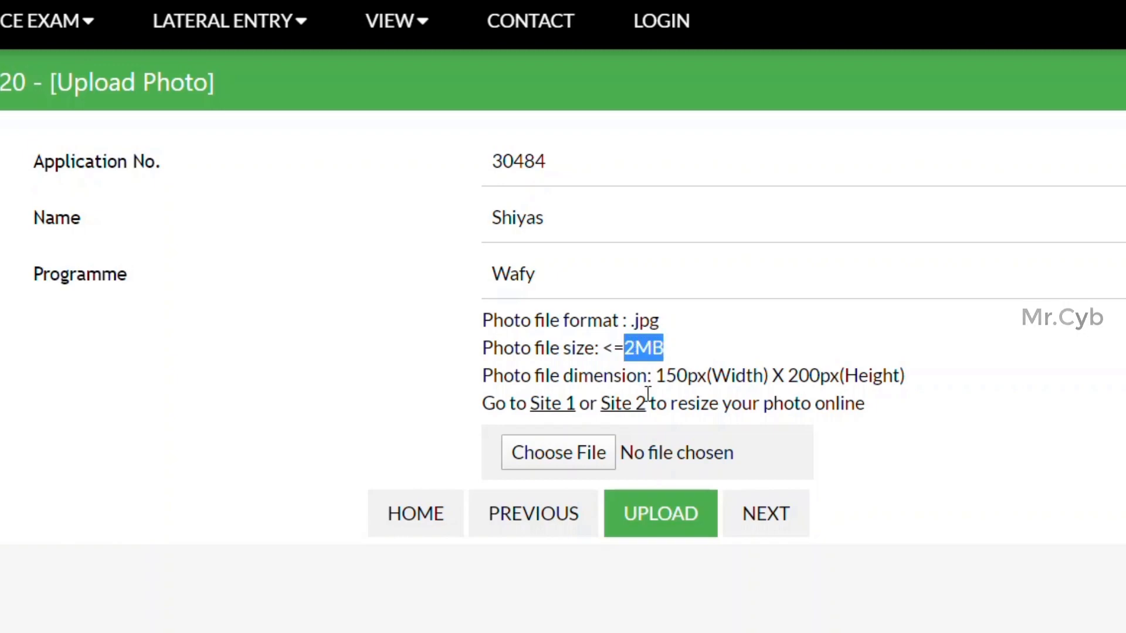
pyautogui.moveTo(655, 375); pyautogui.dragTo(708, 375)
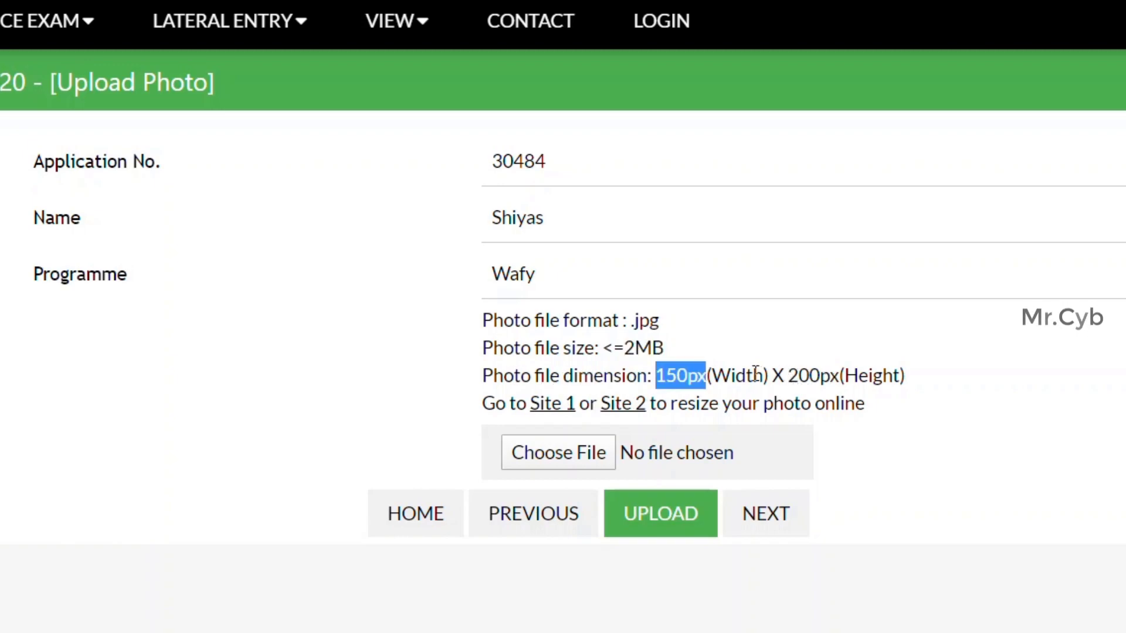
pyautogui.click(755, 375)
pyautogui.moveTo(798, 380); pyautogui.dragTo(821, 380)
pyautogui.click(891, 380)
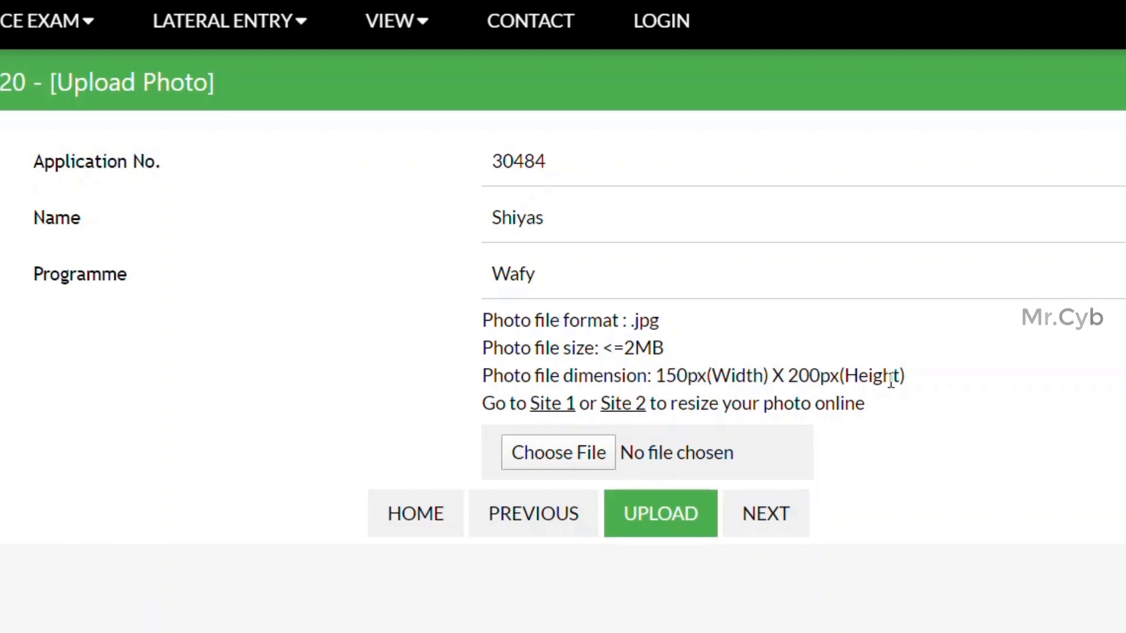
pyautogui.moveTo(600, 350); pyautogui.dragTo(664, 351)
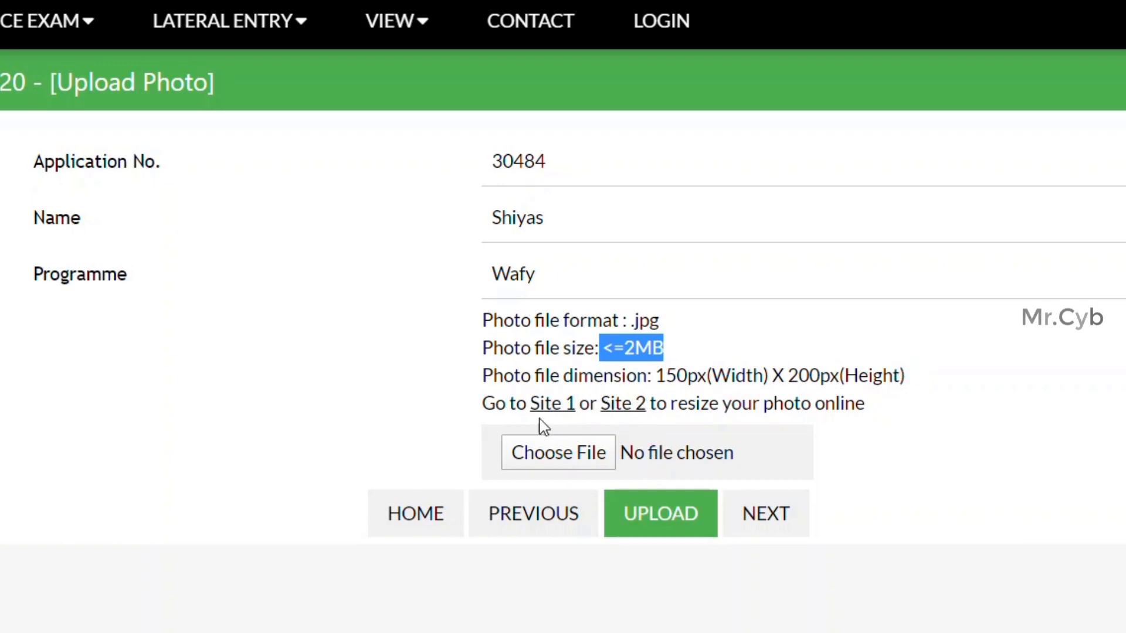
pyautogui.click(598, 455)
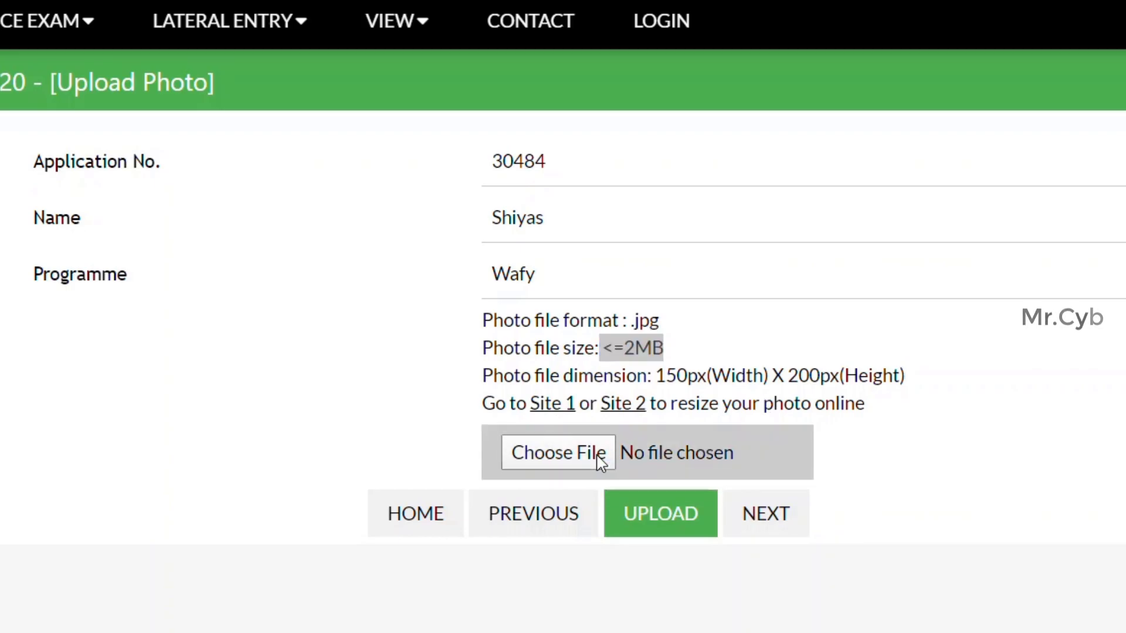
# Upload 1.jpg from the Desktop, close the success message, and proceed to Finalise Application.
pyautogui.click(258, 387)
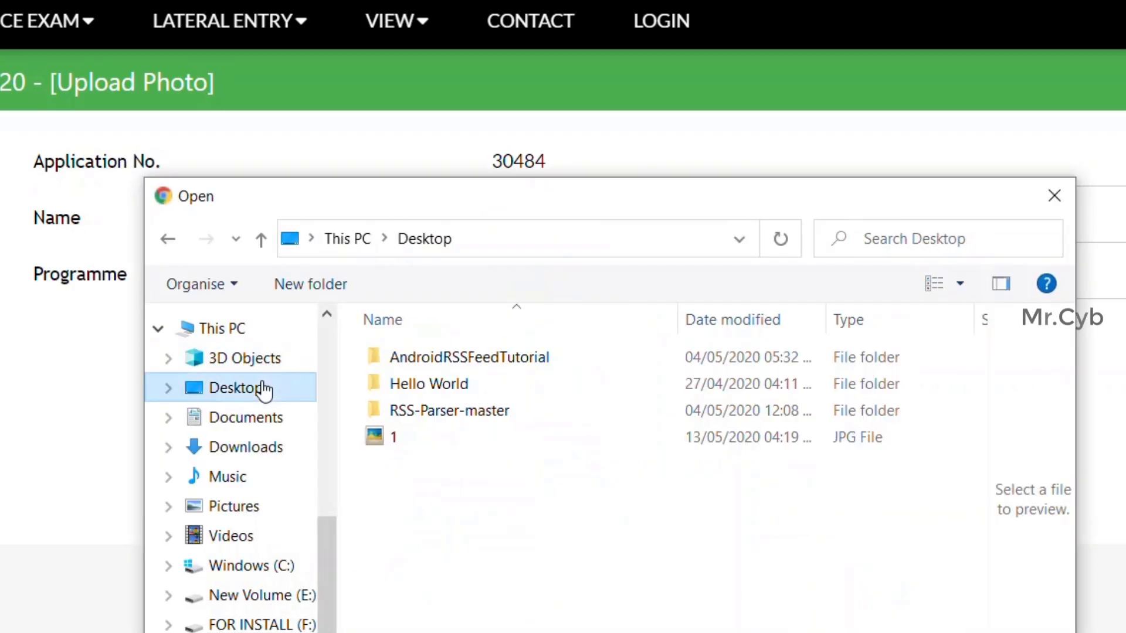
pyautogui.doubleClick(404, 434)
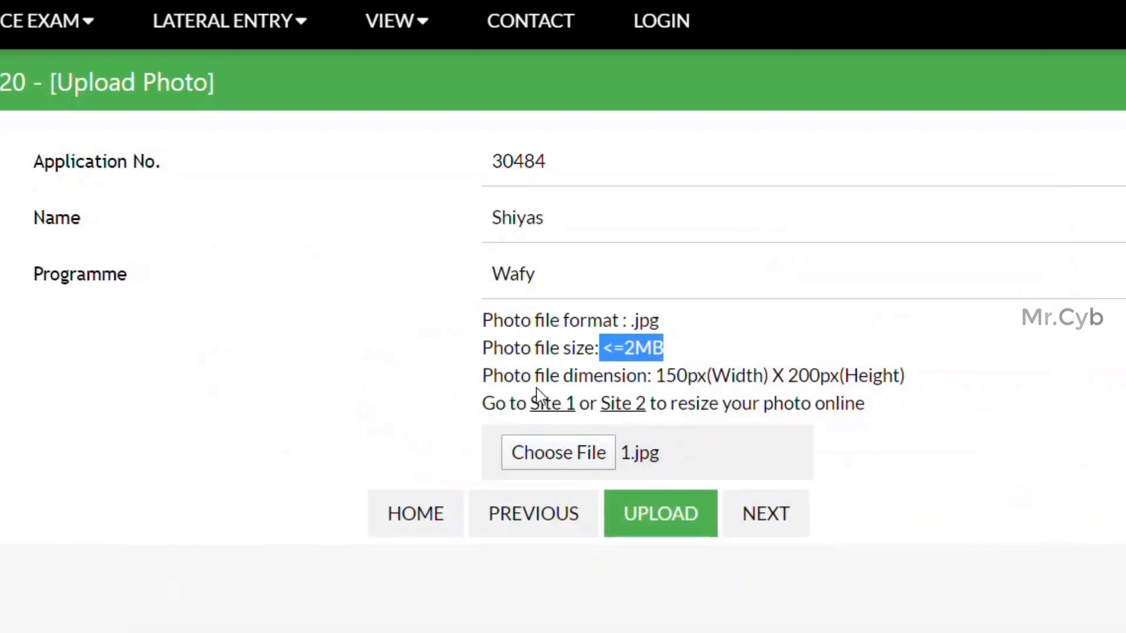
pyautogui.click(662, 518)
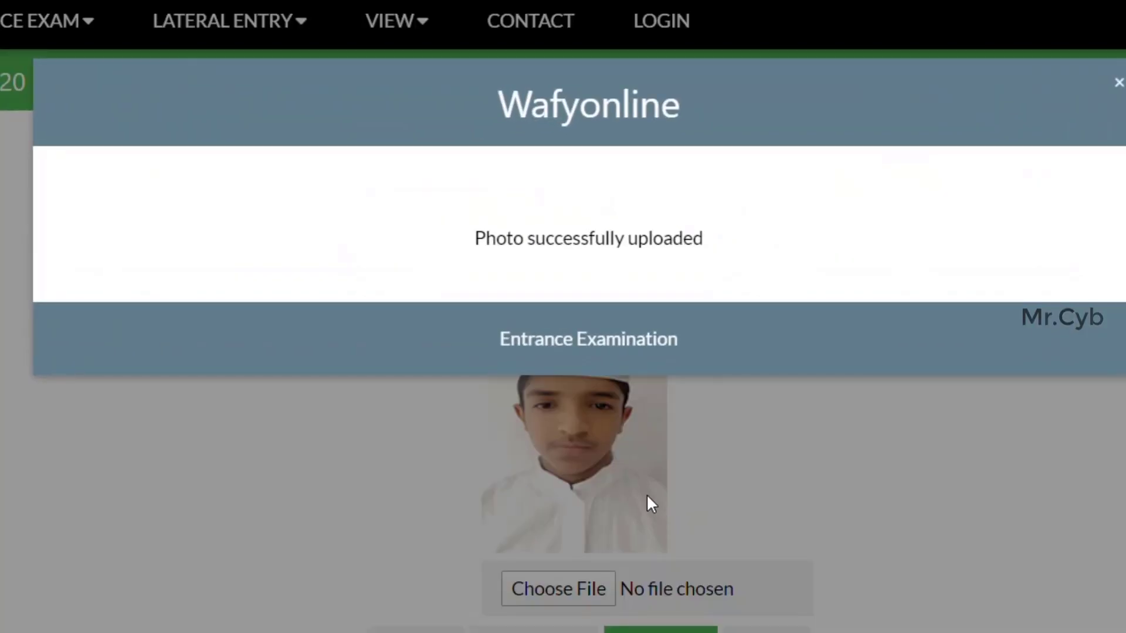
pyautogui.click(1118, 82)
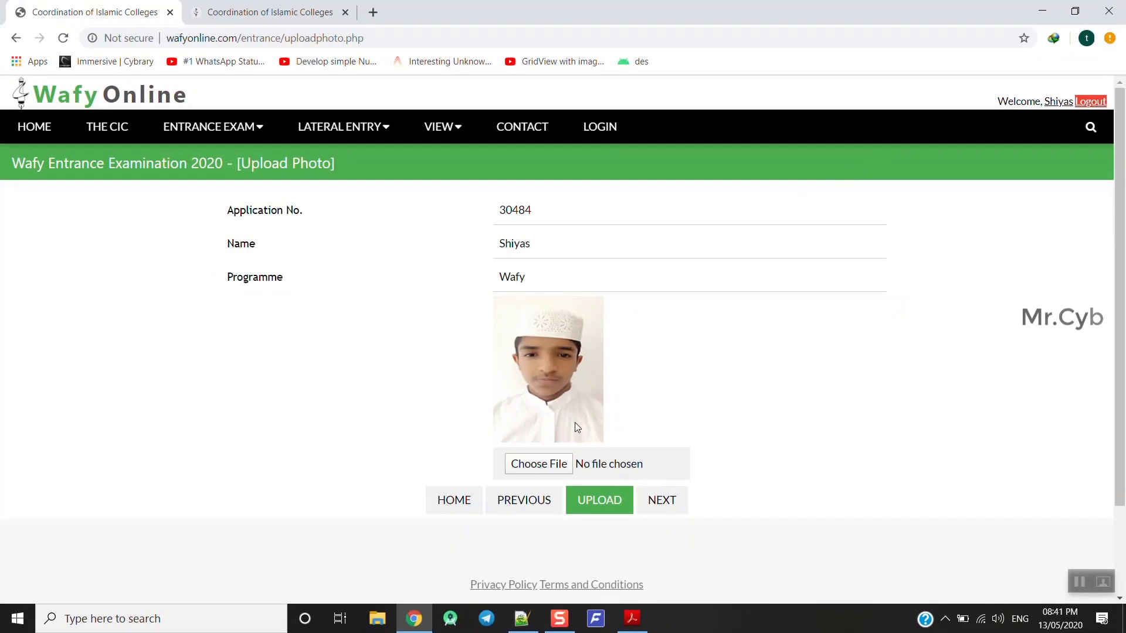
pyautogui.click(657, 509)
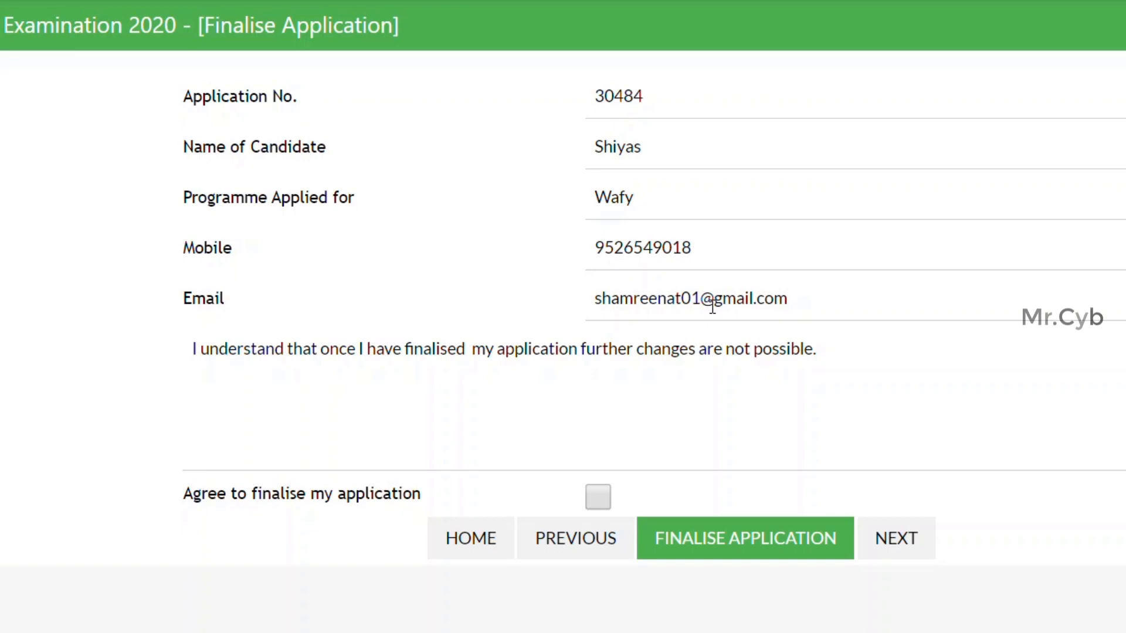
# Highlight the no-further-changes warning, then go back to the Control Panel without finalising.
pyautogui.moveTo(318, 350); pyautogui.dragTo(531, 348)
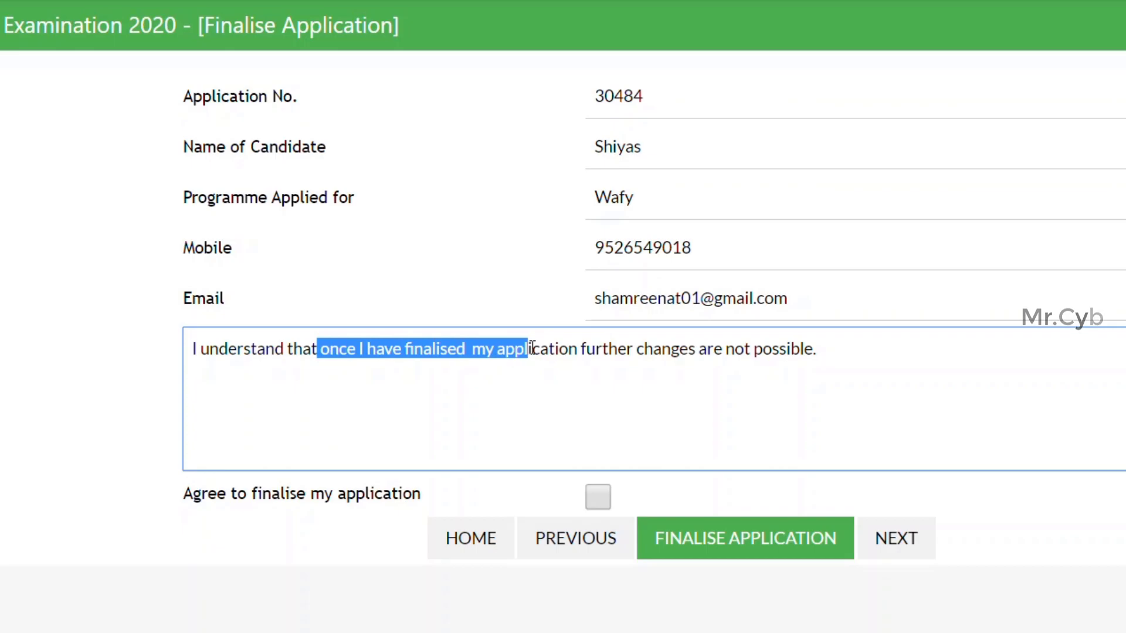
pyautogui.click(478, 543)
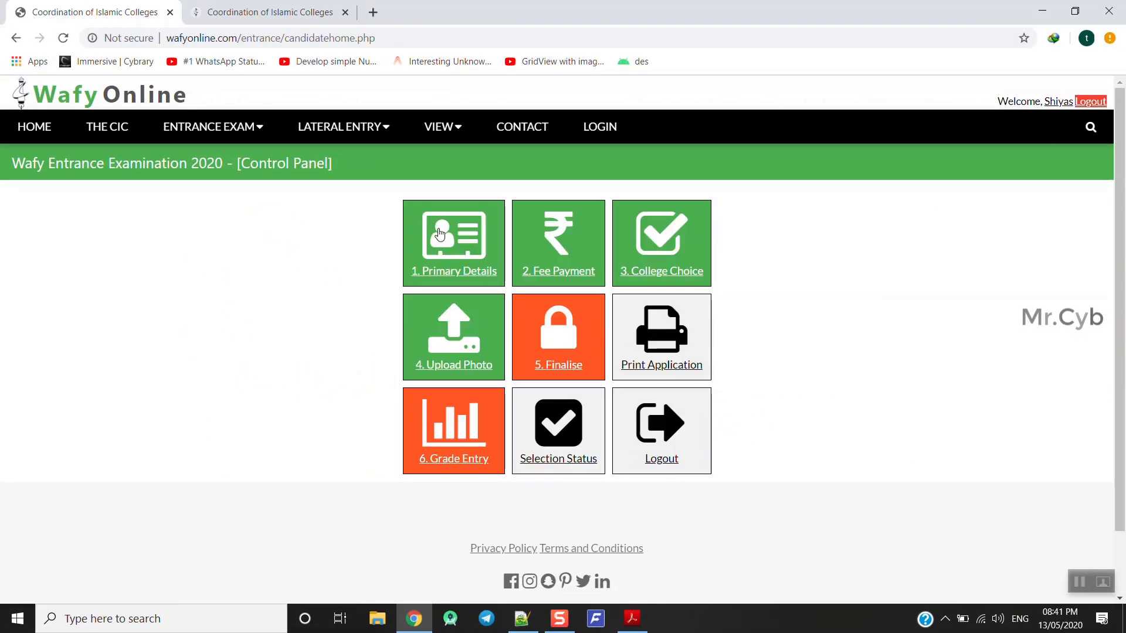
# Review the Primary Details form (SSLC, March 2020, Kannur centre), update it and continue to the 500 fee summary.
pyautogui.click(448, 264)
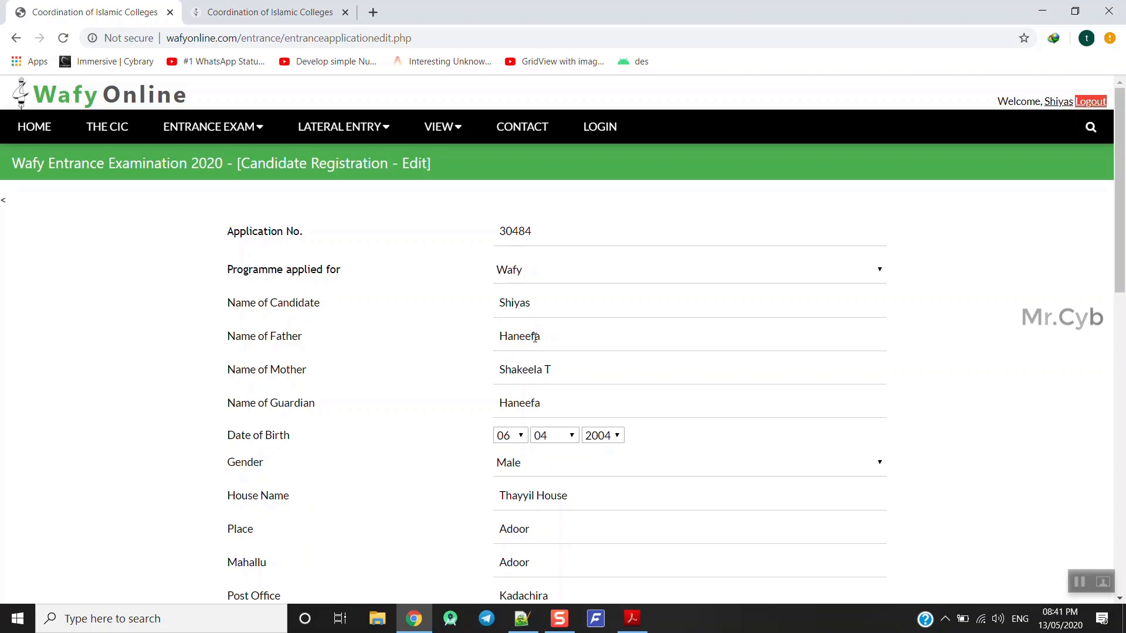
pyautogui.scroll(-1, 521, 404)
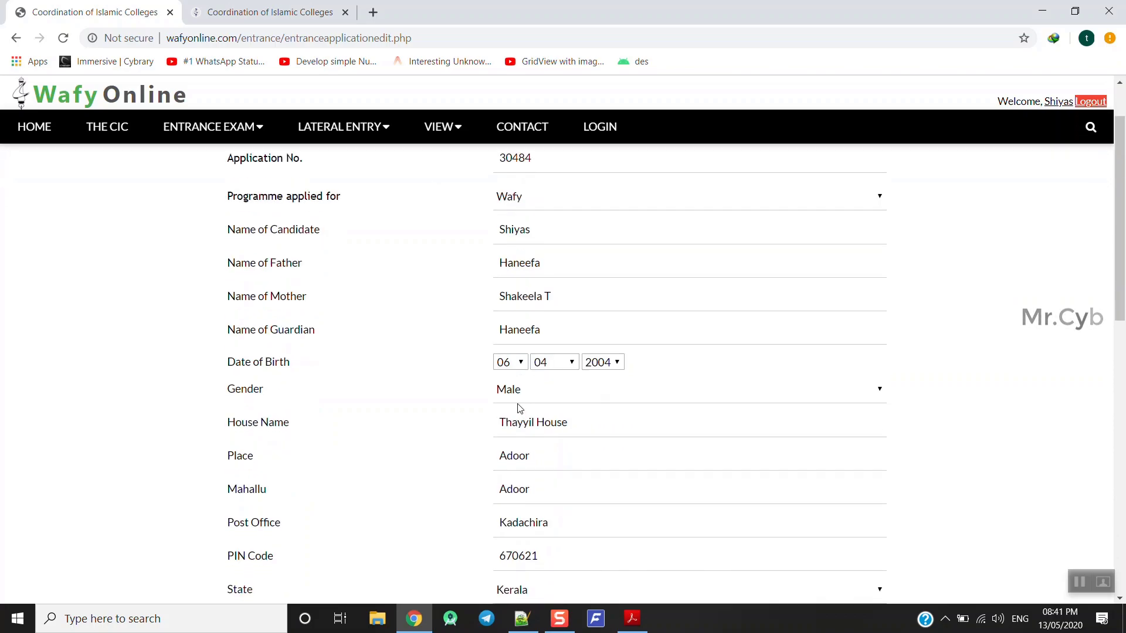
pyautogui.scroll(-1, 502, 397)
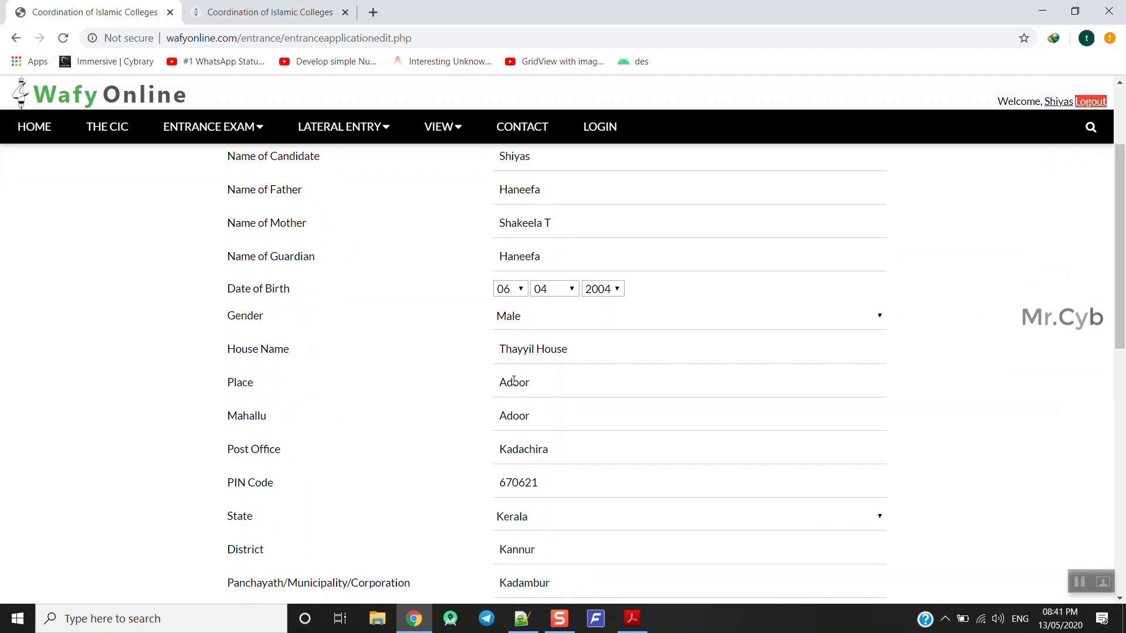
pyautogui.scroll(-2, 420, 422)
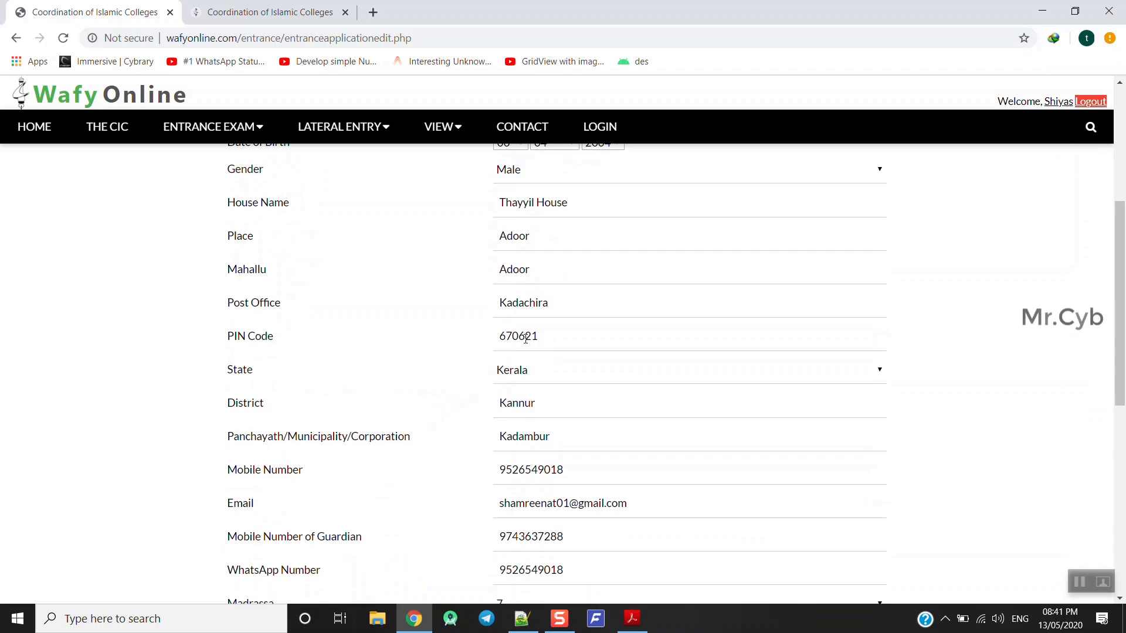
pyautogui.scroll(-2, 416, 380)
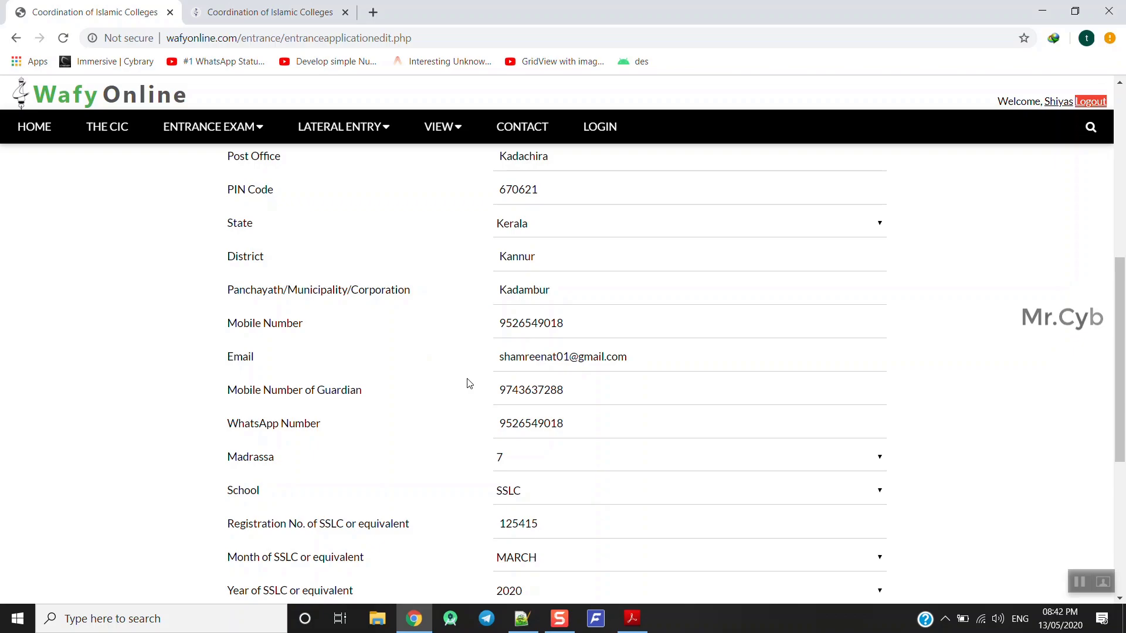
pyautogui.scroll(-1, 469, 383)
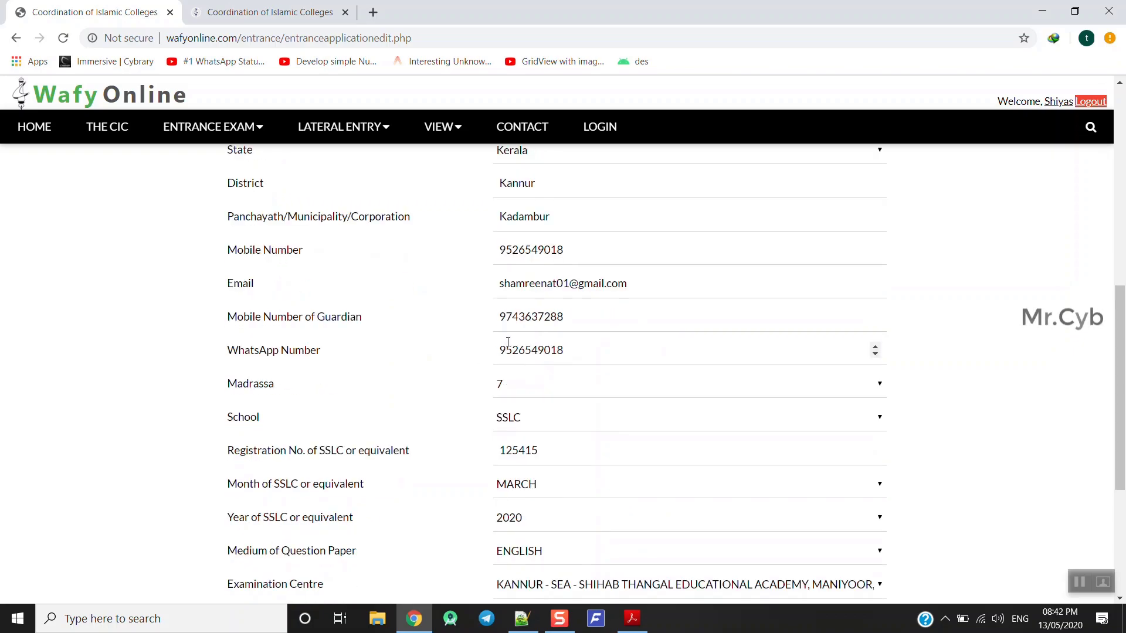
pyautogui.scroll(-1, 510, 341)
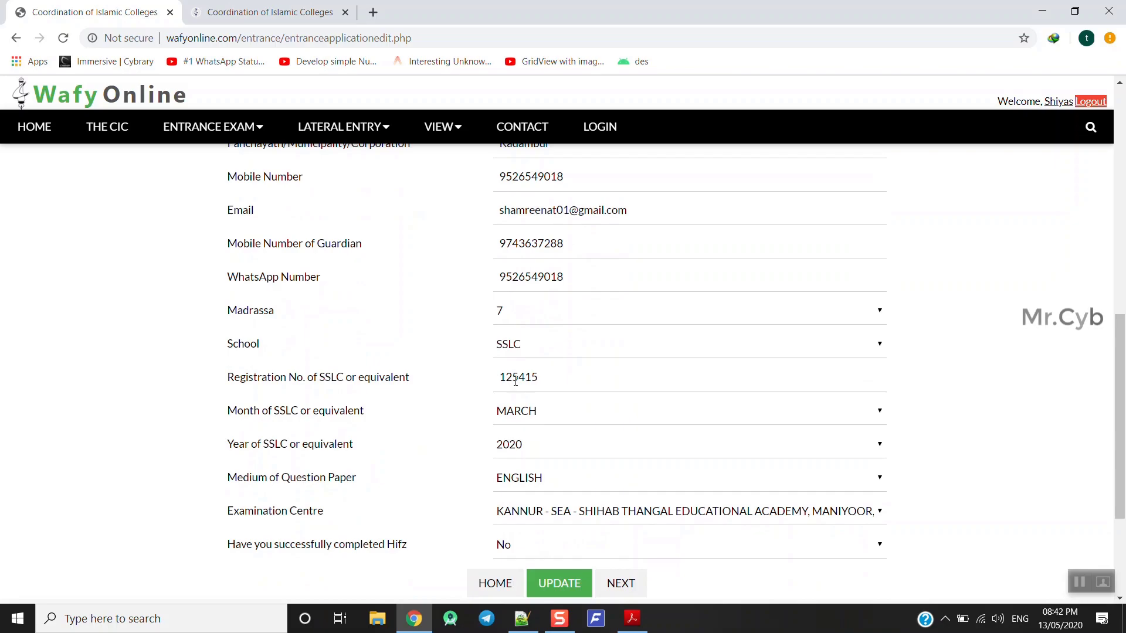
pyautogui.scroll(-2, 533, 377)
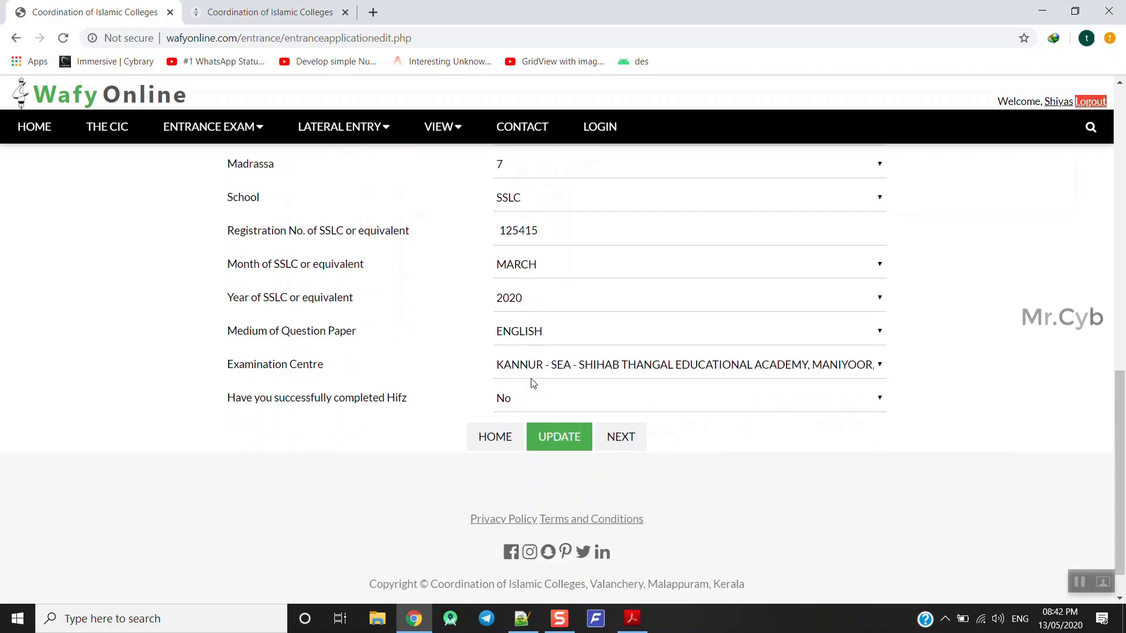
pyautogui.click(556, 441)
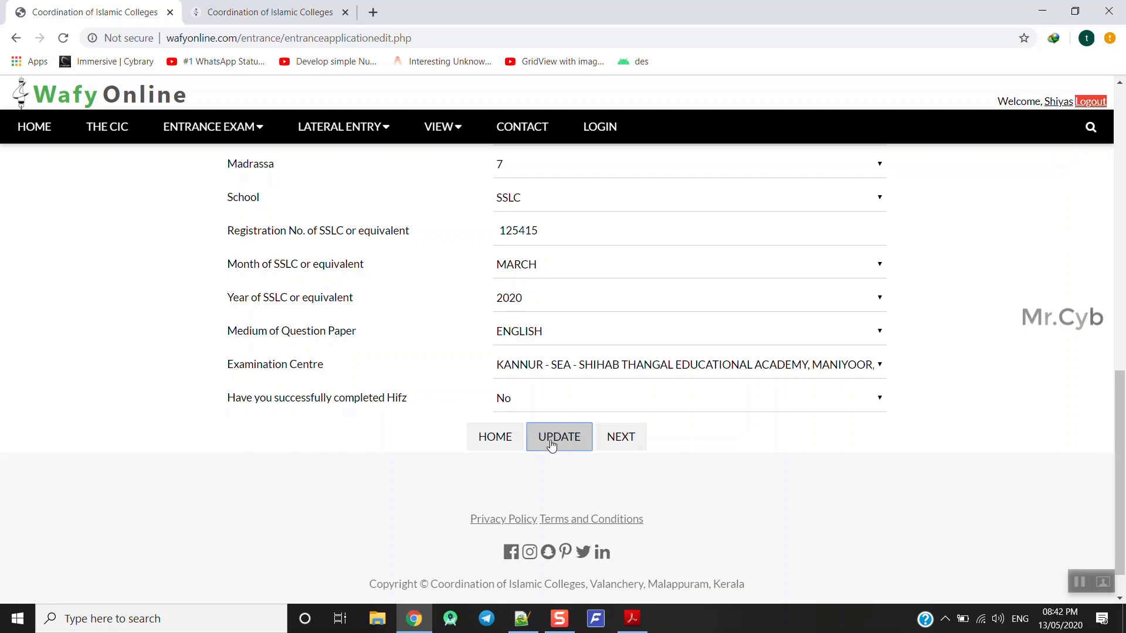
pyautogui.click(603, 441)
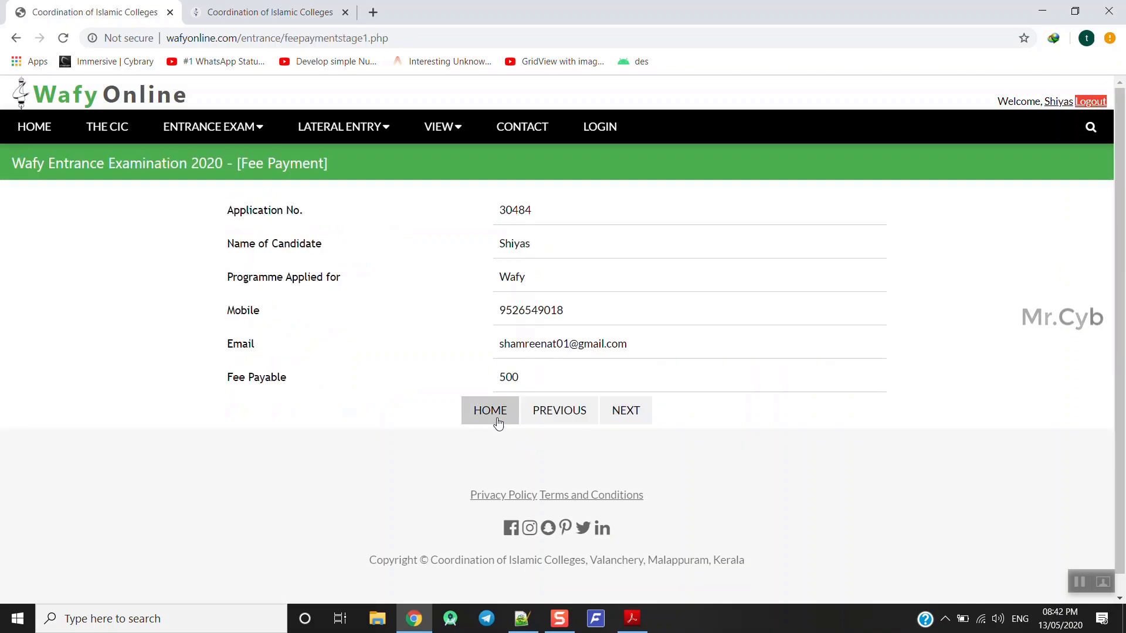
# Go to the Control Panel, look through the College Choice page, then return Home.
pyautogui.click(493, 417)
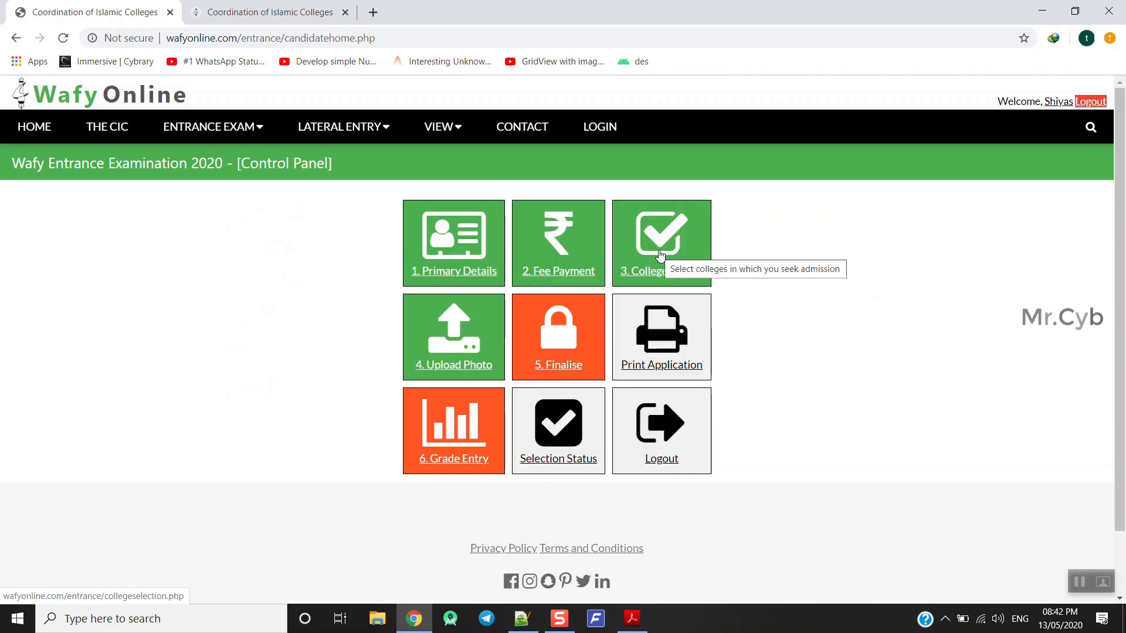
pyautogui.click(491, 259)
pyautogui.scroll(-10, 586, 346)
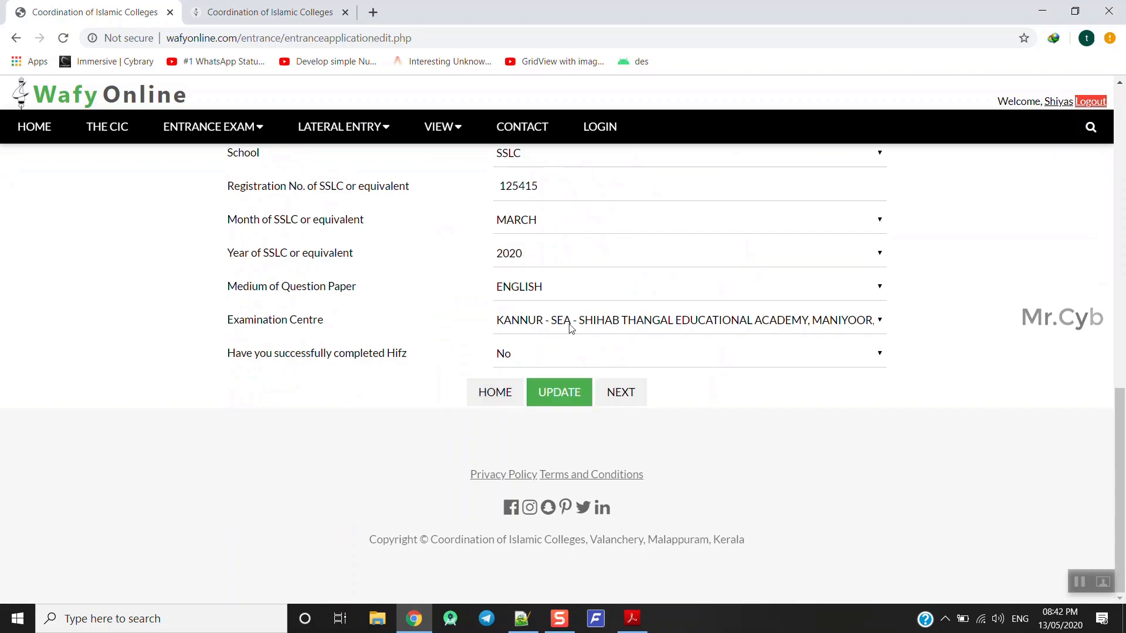
pyautogui.click(501, 391)
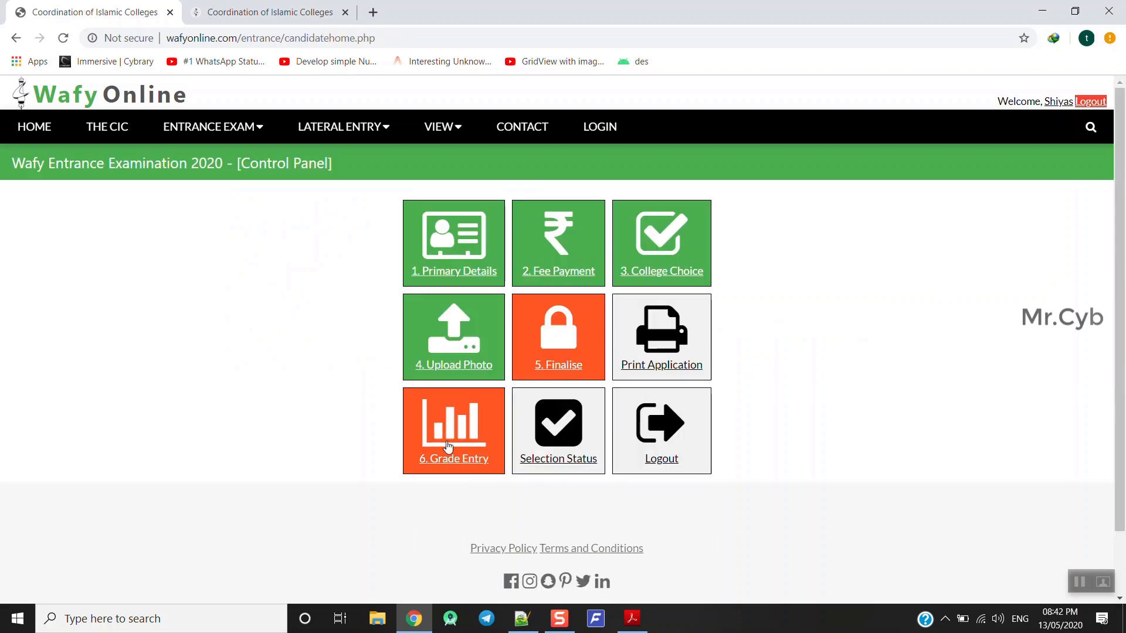
pyautogui.click(465, 447)
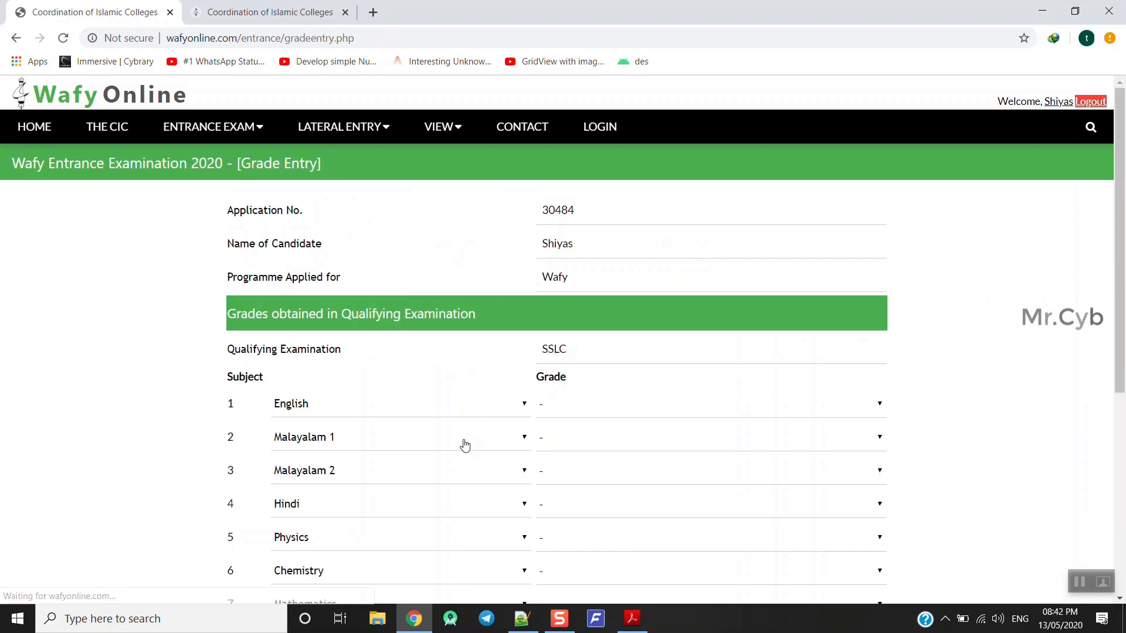
pyautogui.scroll(-5, 540, 391)
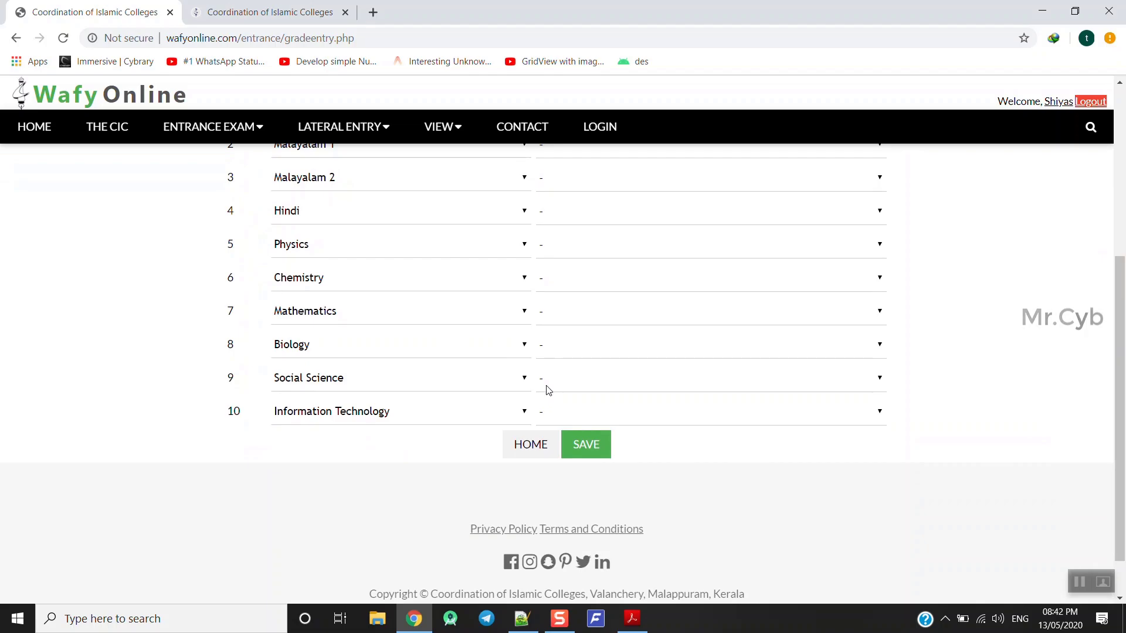
pyautogui.scroll(4, 545, 390)
pyautogui.click(519, 333)
pyautogui.click(576, 340)
pyautogui.click(576, 340)
pyautogui.scroll(-5, 593, 397)
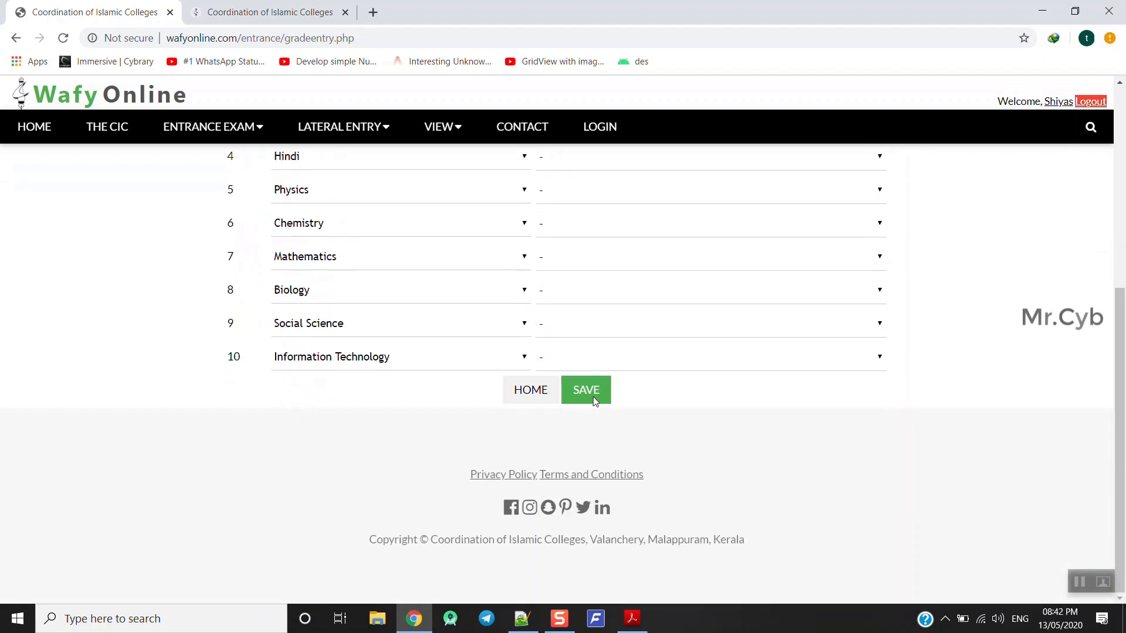
pyautogui.scroll(3, 579, 340)
pyautogui.scroll(2, 731, 317)
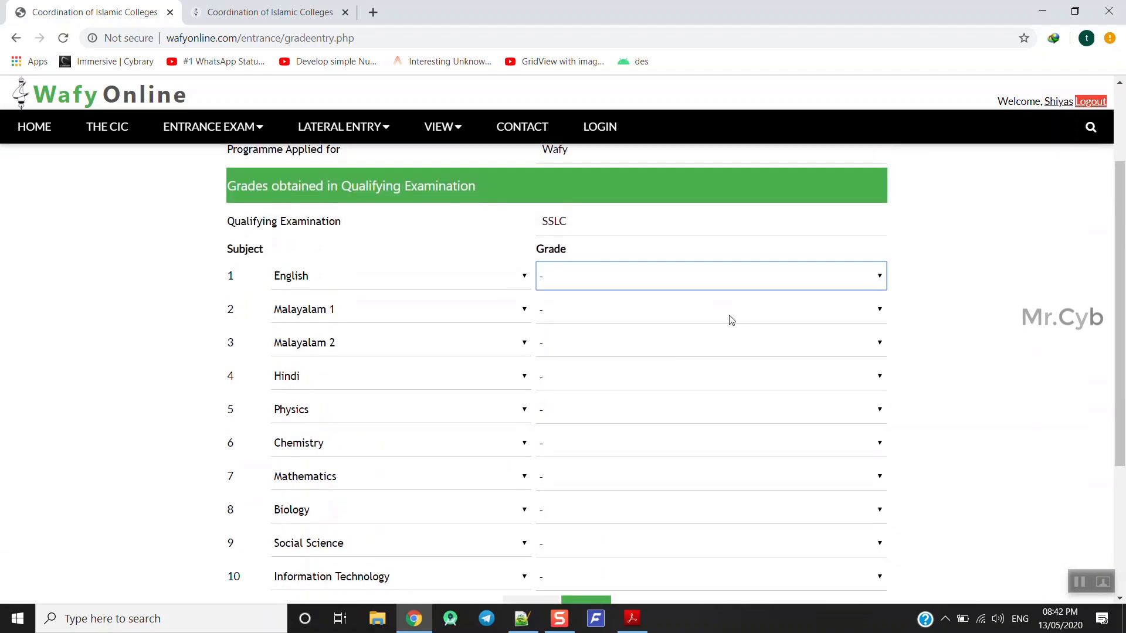
pyautogui.scroll(-2, 655, 420)
pyautogui.scroll(-2, 655, 420)
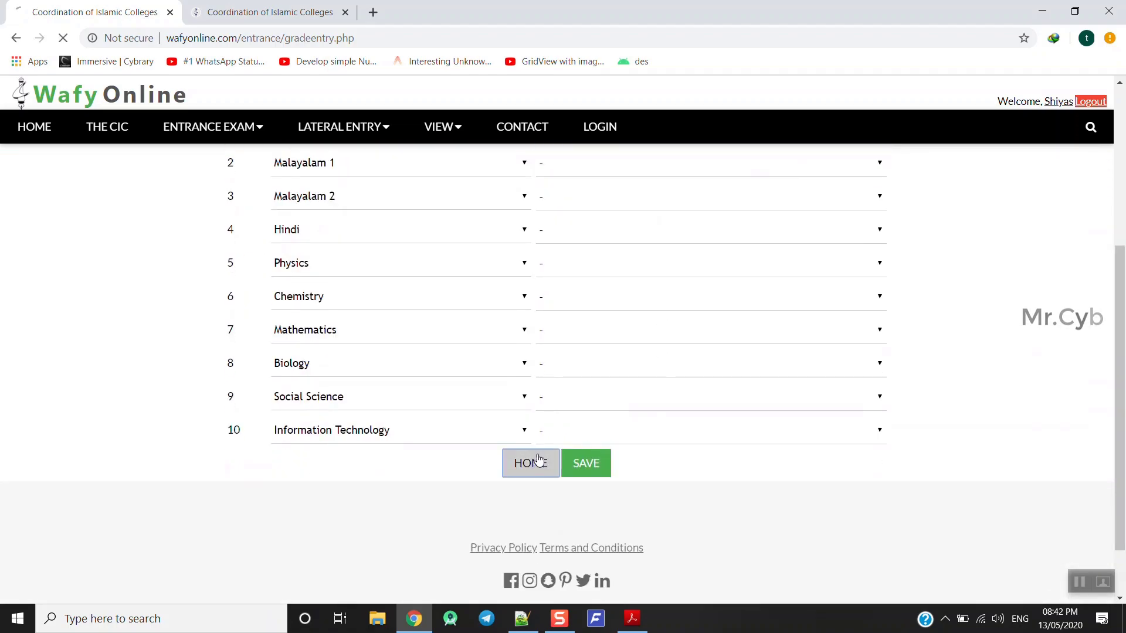
pyautogui.click(530, 461)
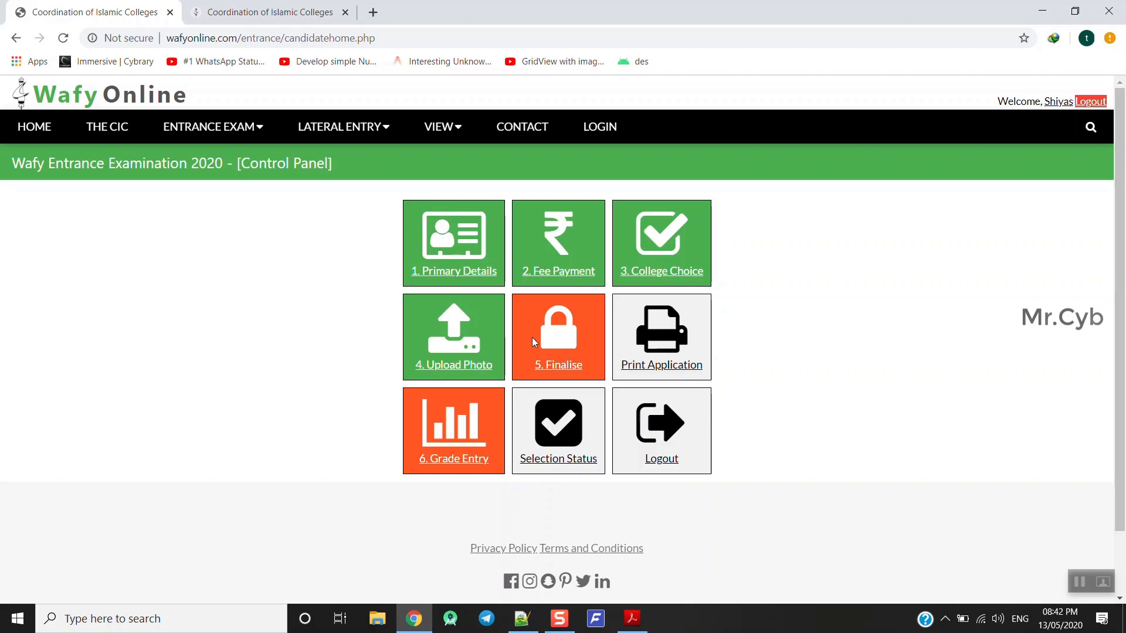
# Agree to the declaration and finalise the entrance application.
pyautogui.click(576, 336)
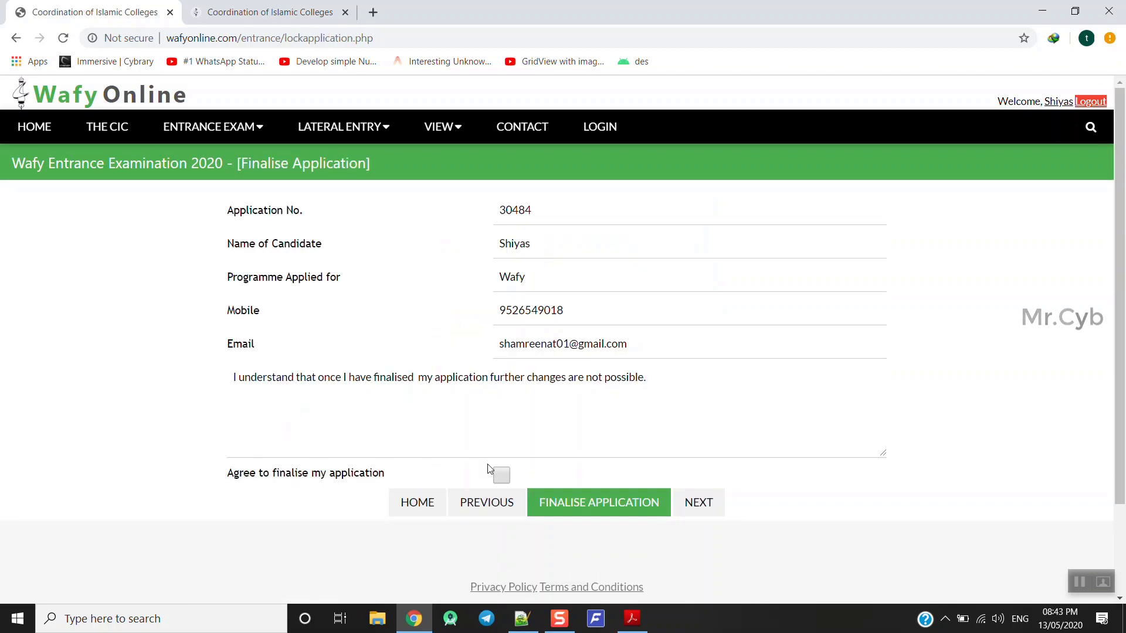
pyautogui.click(502, 477)
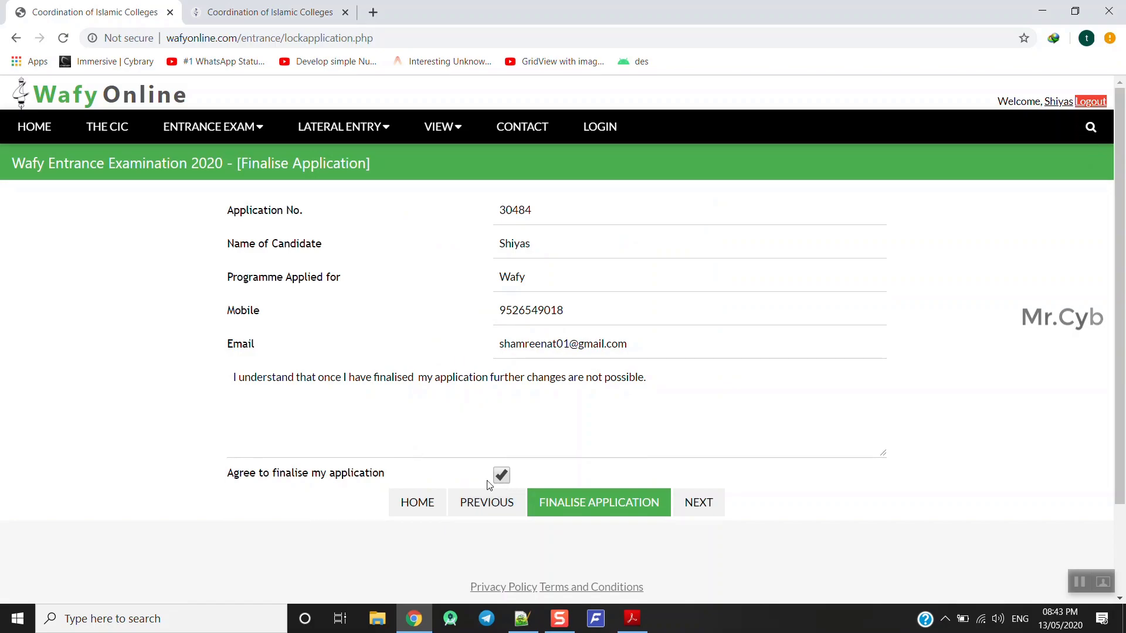
pyautogui.click(585, 507)
pyautogui.click(585, 506)
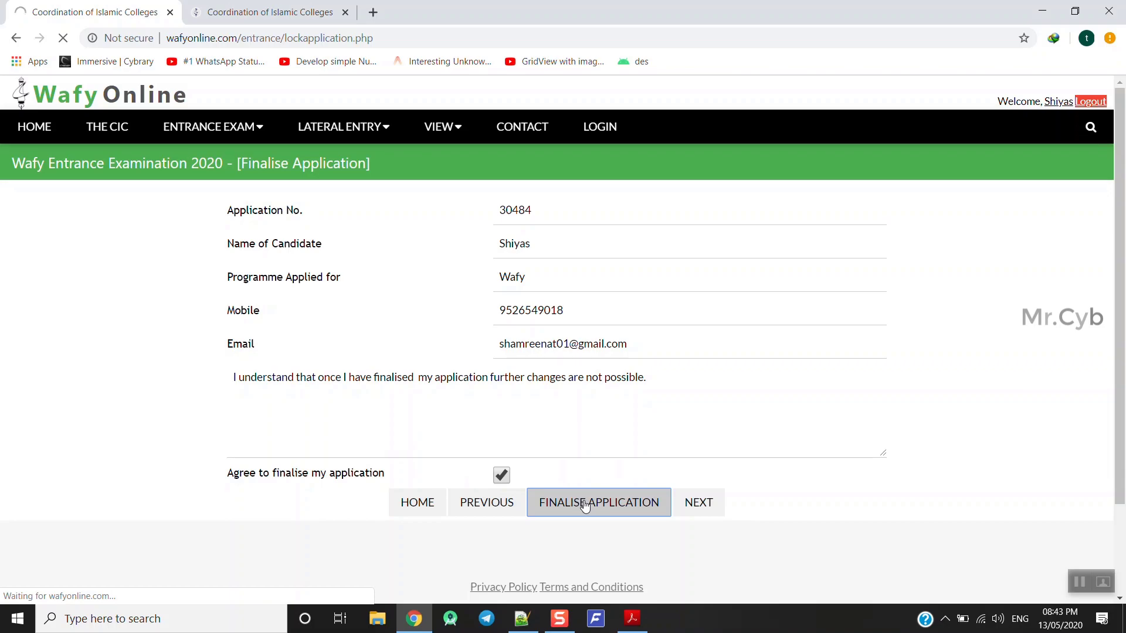
pyautogui.click(511, 388)
pyautogui.click(678, 355)
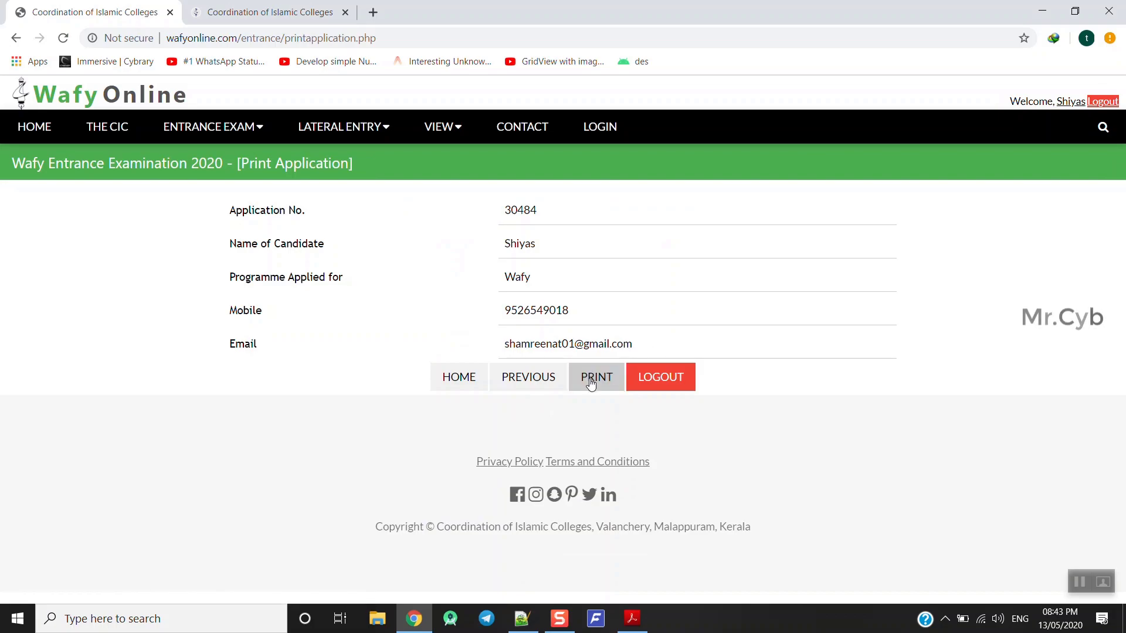
pyautogui.click(590, 382)
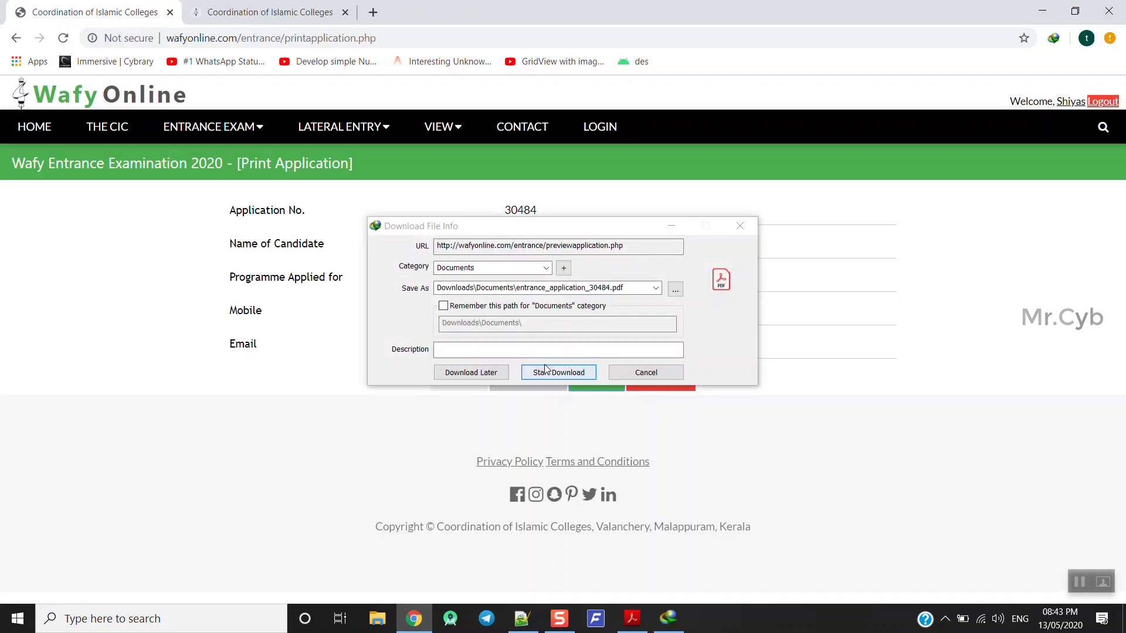
pyautogui.click(535, 372)
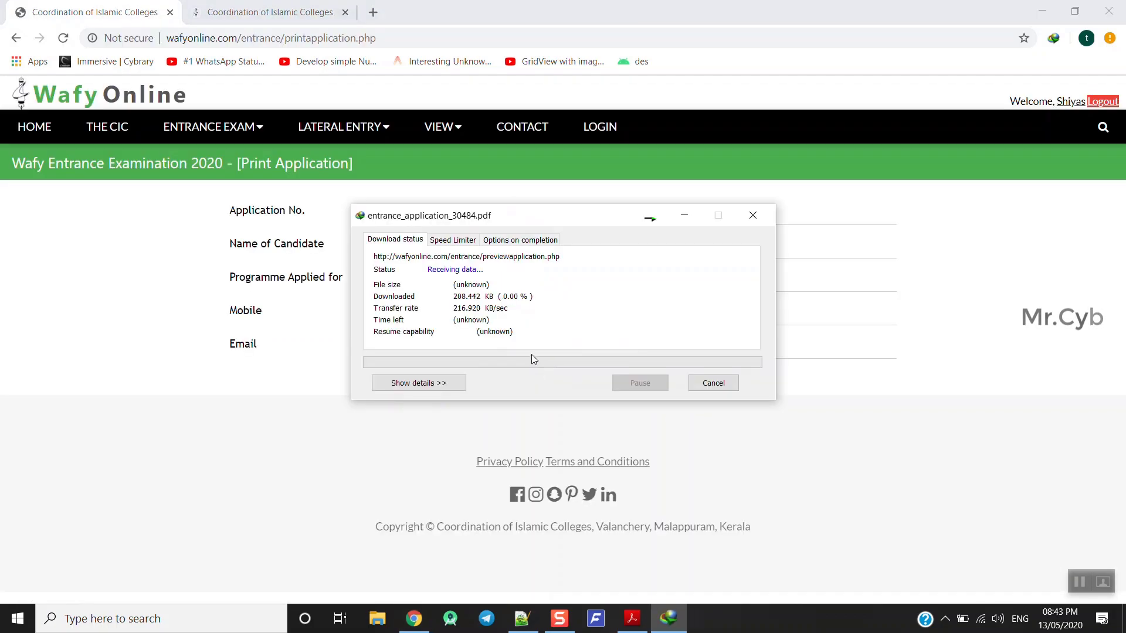
pyautogui.click(446, 355)
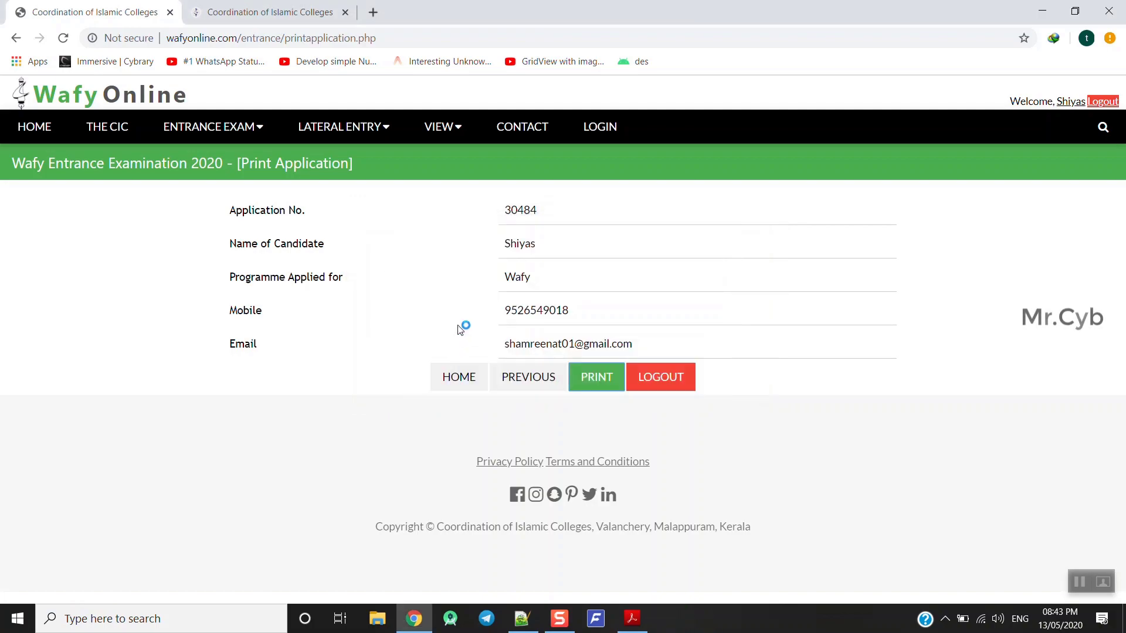
pyautogui.scroll(-3, 267, 350)
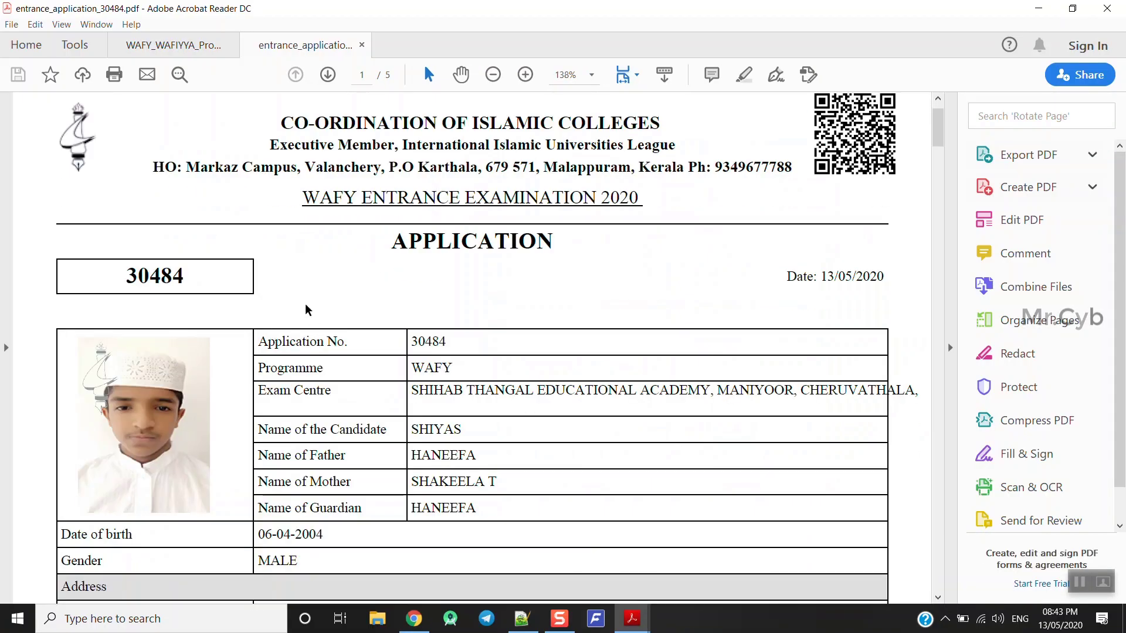
pyautogui.scroll(3, 356, 279)
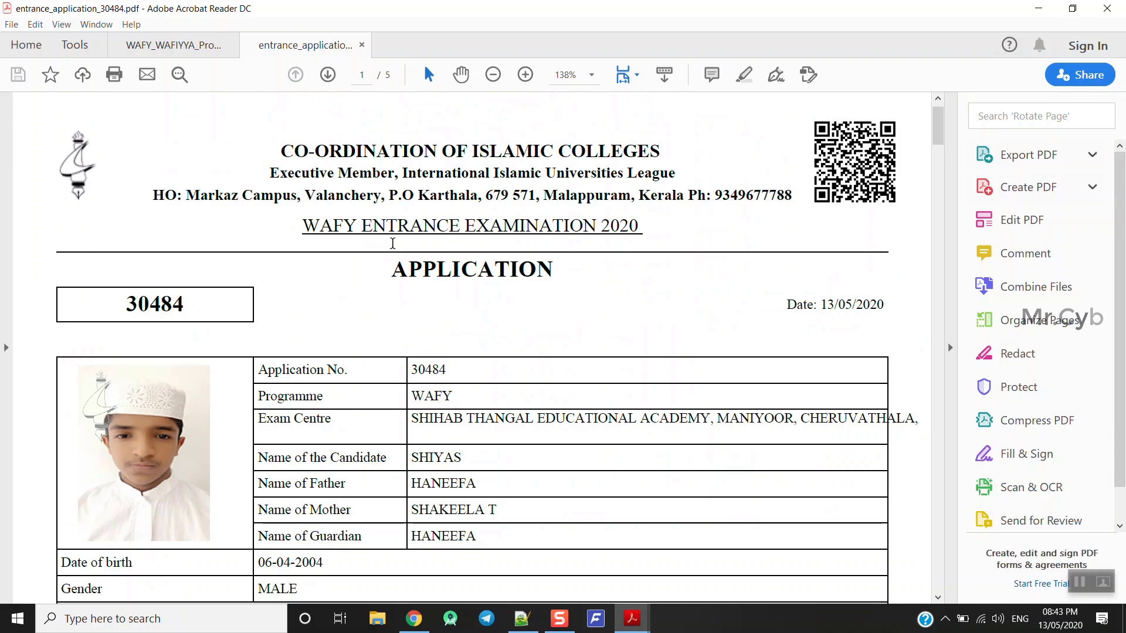
pyautogui.moveTo(393, 259); pyautogui.dragTo(553, 270)
pyautogui.scroll(-15, 431, 383)
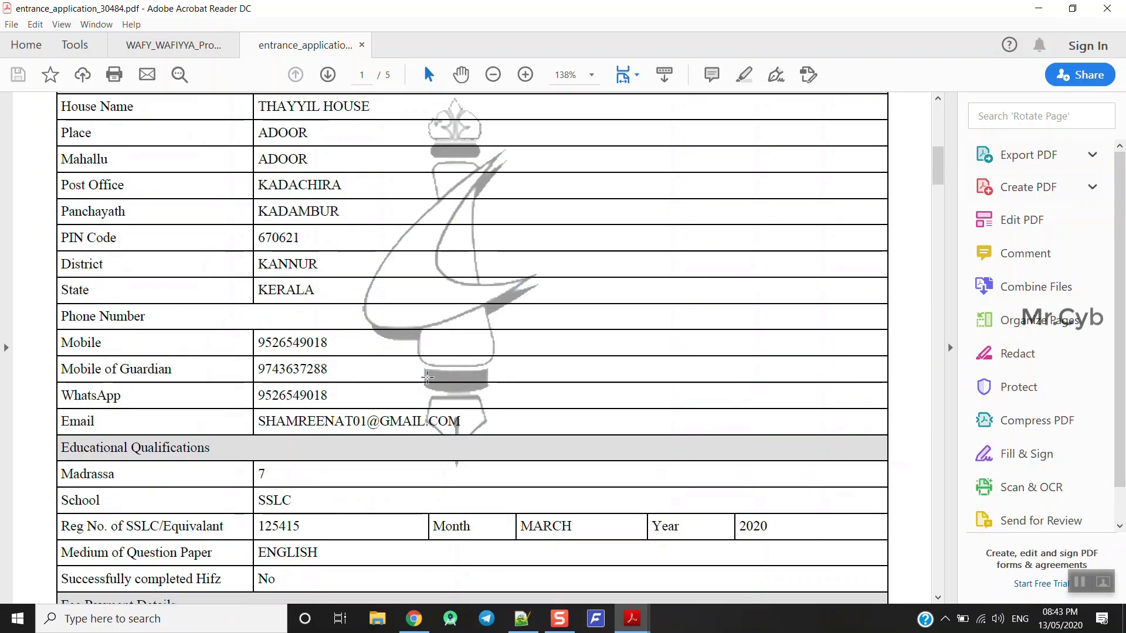
pyautogui.scroll(-8, 426, 378)
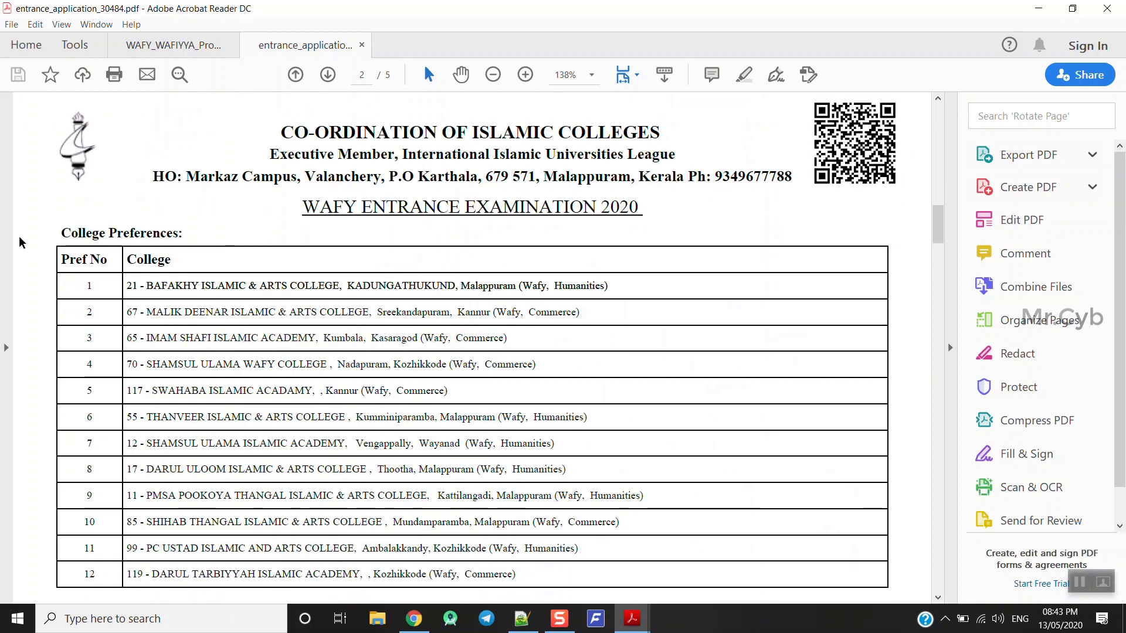
pyautogui.moveTo(19, 236); pyautogui.dragTo(229, 261)
pyautogui.scroll(-2, 235, 279)
pyautogui.scroll(-15, 237, 284)
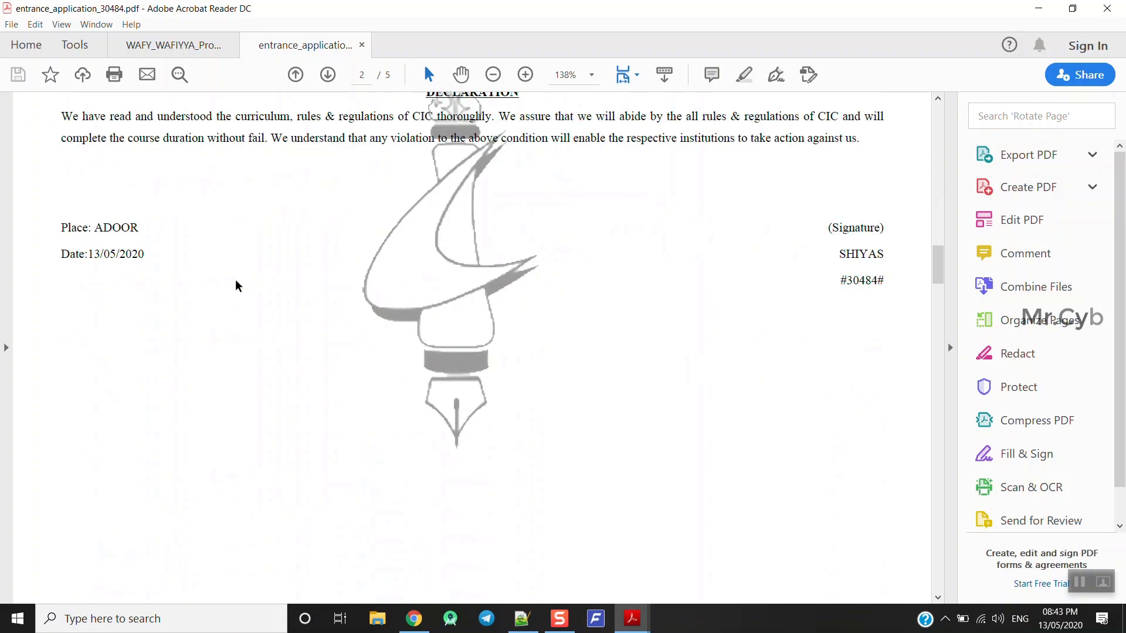
pyautogui.scroll(5, 237, 285)
pyautogui.scroll(1, 237, 284)
pyautogui.scroll(-10, 236, 284)
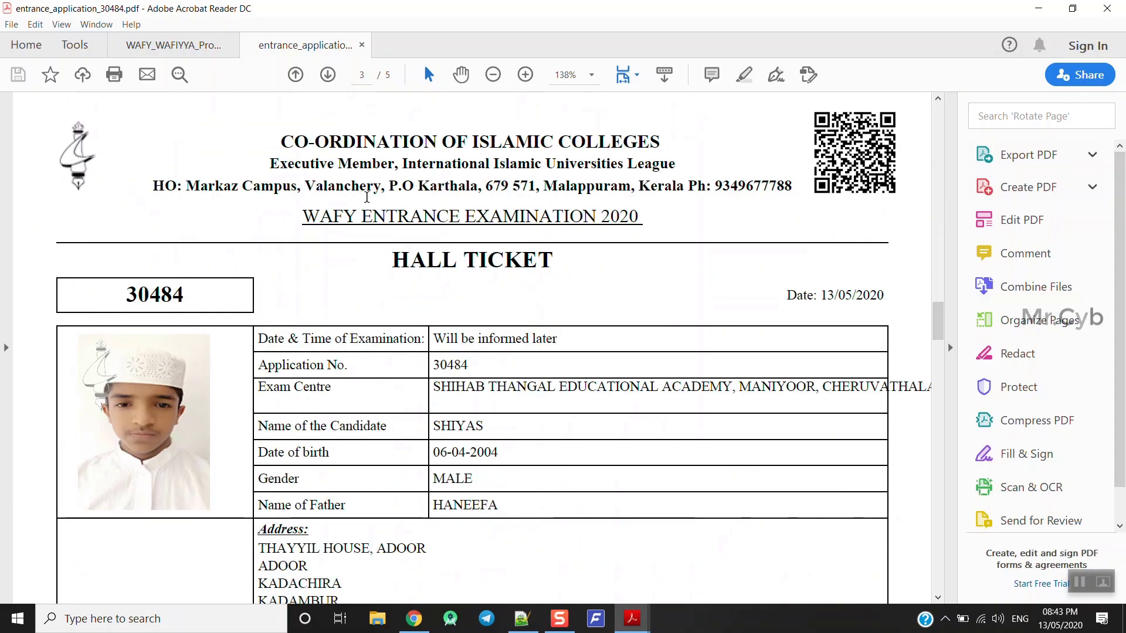
pyautogui.moveTo(359, 197); pyautogui.dragTo(461, 218)
pyautogui.doubleClick(419, 259)
pyautogui.scroll(-5, 296, 287)
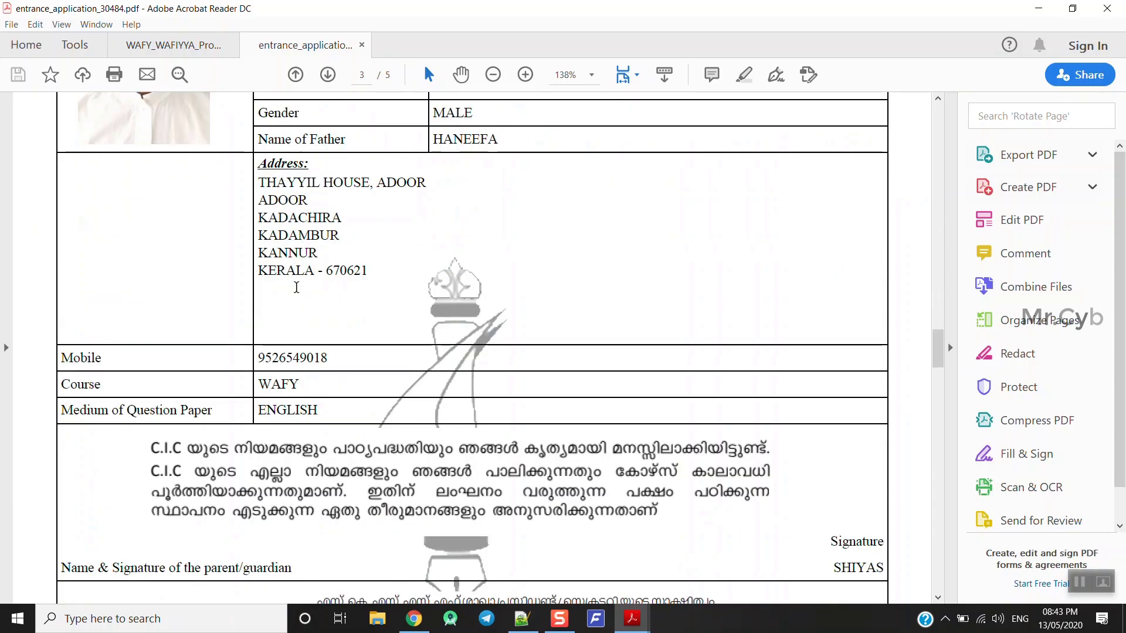
pyautogui.scroll(-6, 297, 287)
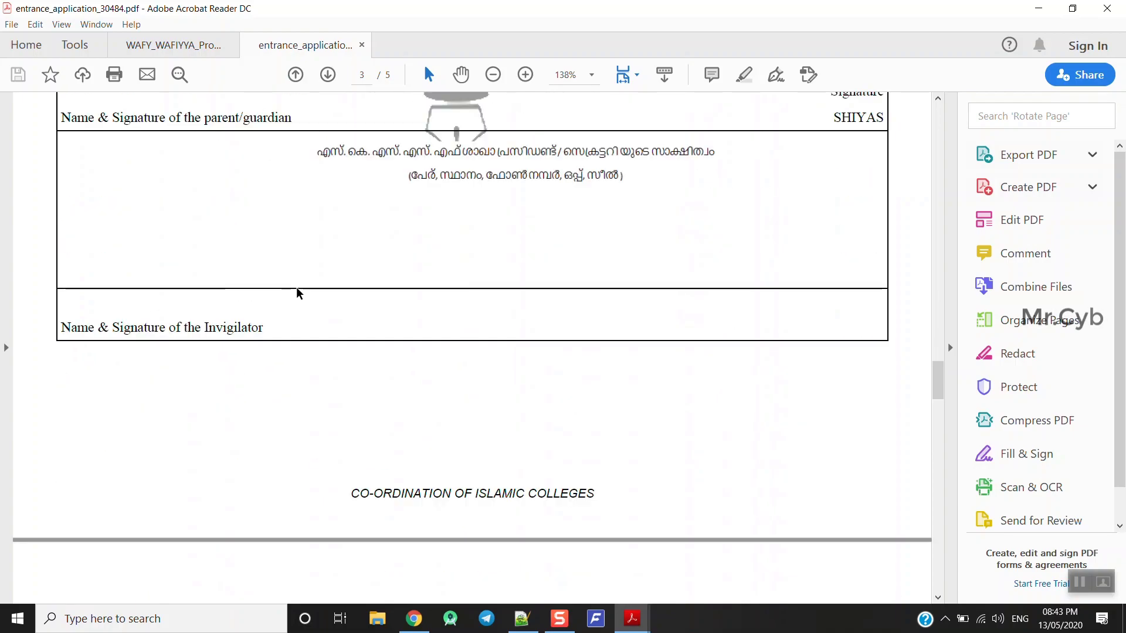
pyautogui.scroll(-10, 297, 287)
pyautogui.scroll(-10, 325, 262)
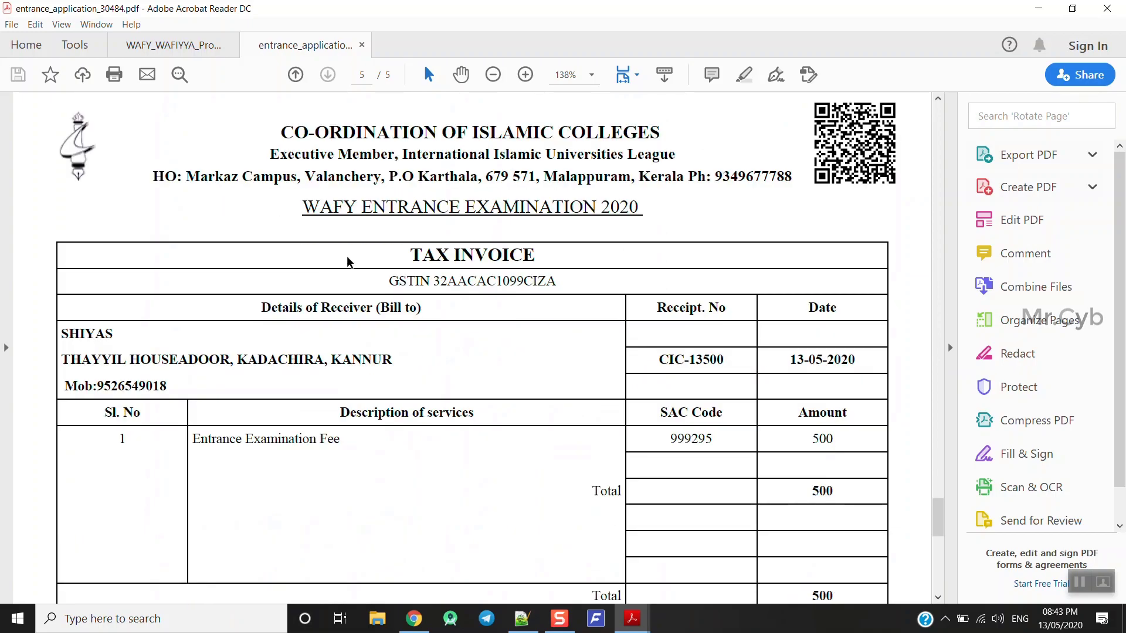
pyautogui.scroll(-2, 515, 249)
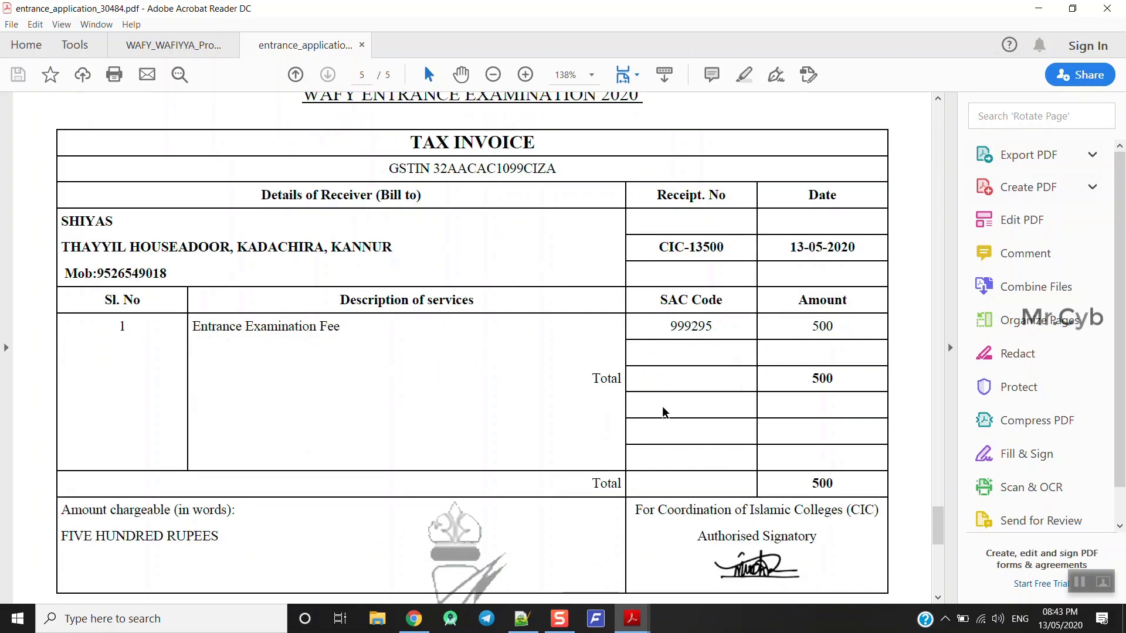
pyautogui.scroll(-4, 446, 266)
pyautogui.scroll(-6, 433, 248)
pyautogui.scroll(20, 434, 270)
pyautogui.scroll(-20, 434, 277)
pyautogui.scroll(20, 434, 277)
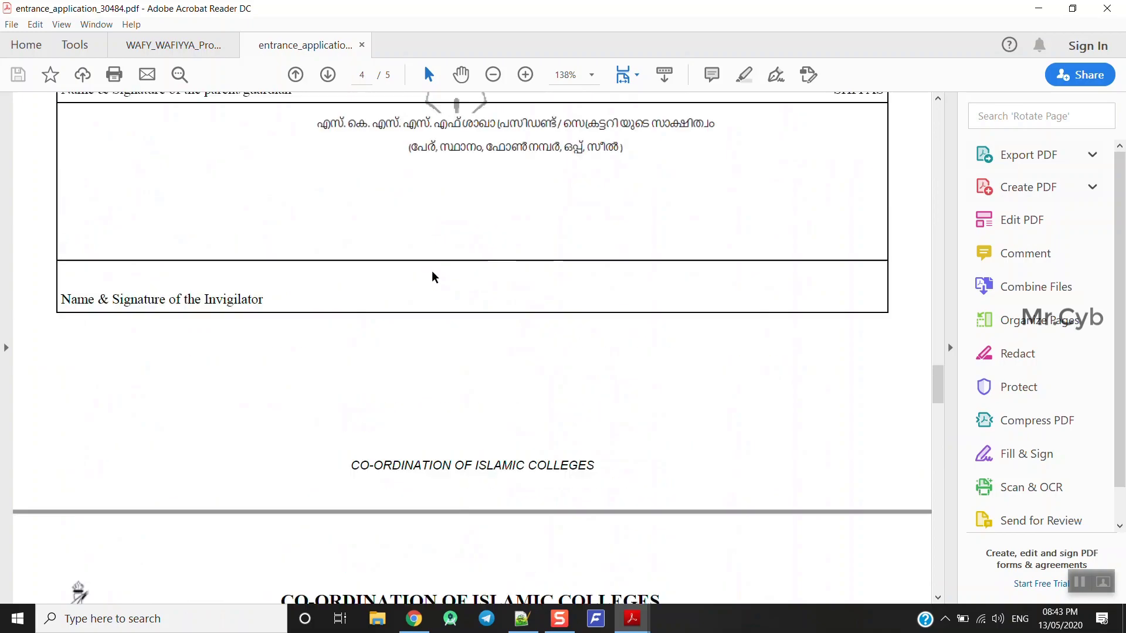
pyautogui.scroll(4, 434, 277)
pyautogui.scroll(2, 417, 297)
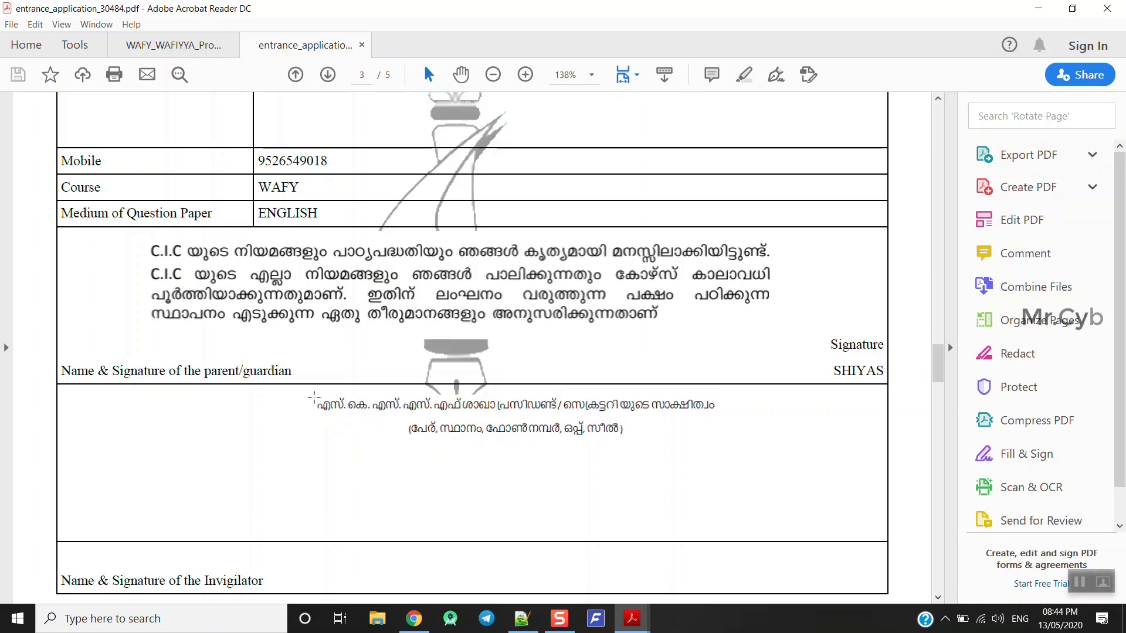
# Highlight the Malayalam witness block and the parent/guardian signature caption on page 3.
pyautogui.moveTo(317, 397)
pyautogui.mouseDown()
pyautogui.moveTo(723, 410)
pyautogui.moveTo(716, 439)
pyautogui.mouseUp()
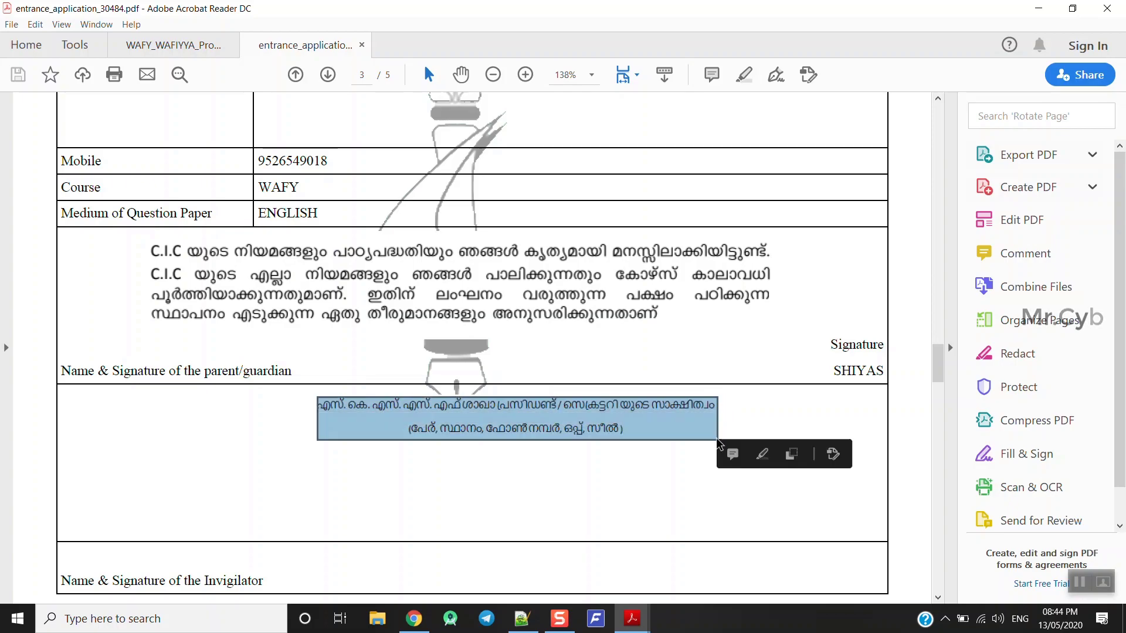
pyautogui.click(608, 447)
pyautogui.doubleClick(515, 437)
pyautogui.tripleClick(515, 437)
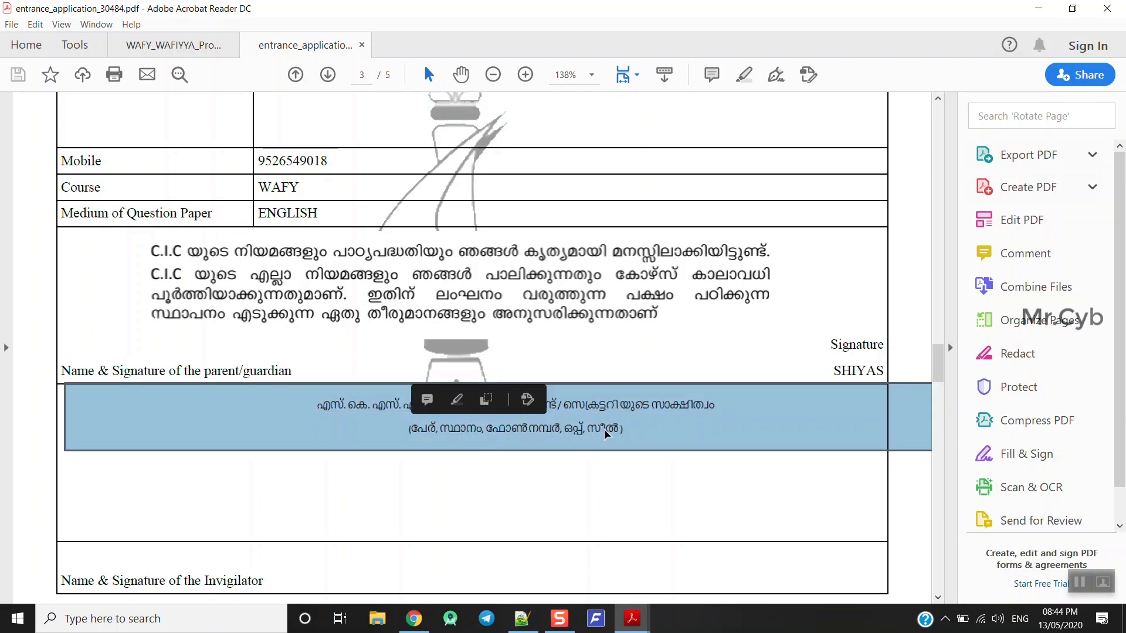
pyautogui.click(143, 375)
pyautogui.moveTo(71, 370); pyautogui.dragTo(666, 392)
pyautogui.click(590, 499)
# Highlight the declaration's signature and date lines, scroll up to page 1, and minimize Acrobat.
pyautogui.scroll(10, 590, 499)
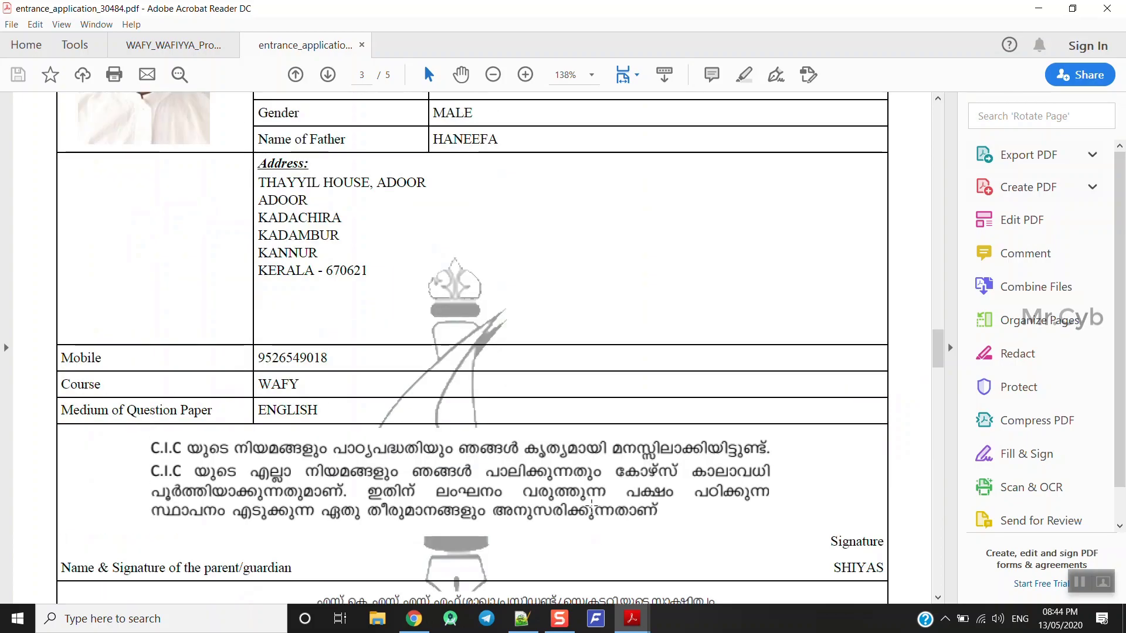
pyautogui.scroll(10, 594, 501)
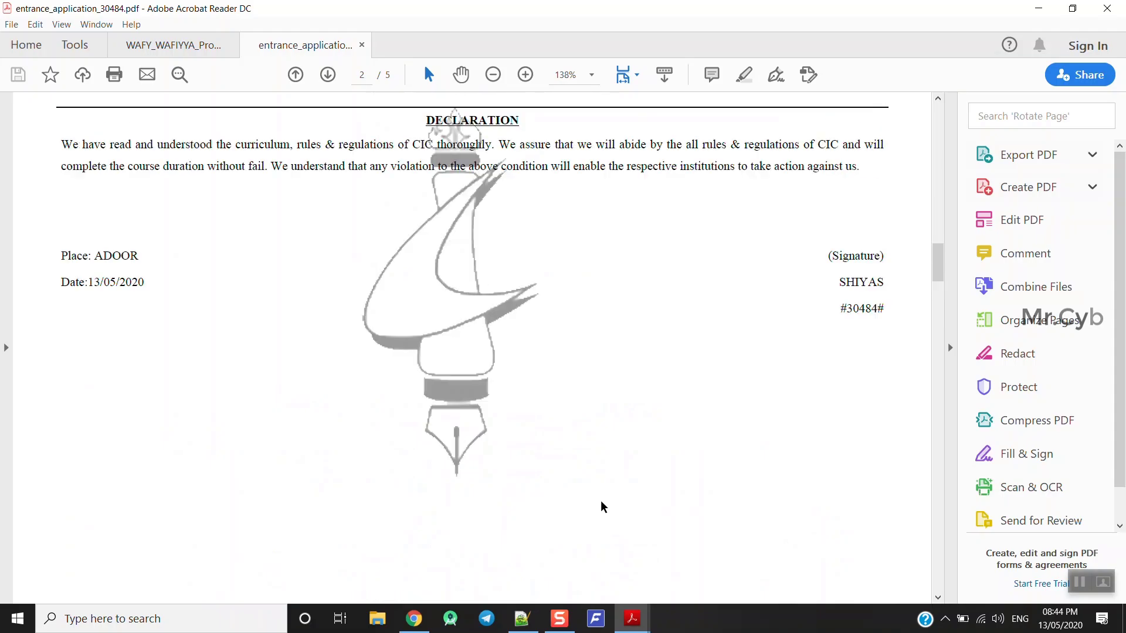
pyautogui.moveTo(835, 266)
pyautogui.mouseDown()
pyautogui.moveTo(884, 305)
pyautogui.moveTo(811, 333)
pyautogui.mouseUp()
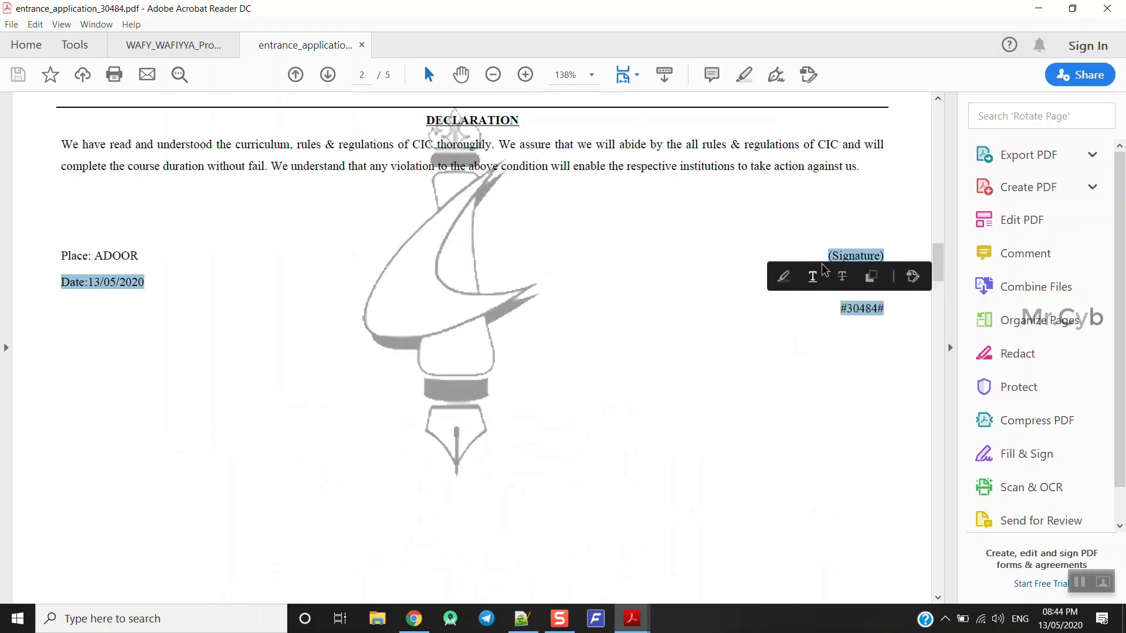
pyautogui.click(840, 231)
pyautogui.scroll(20, 531, 332)
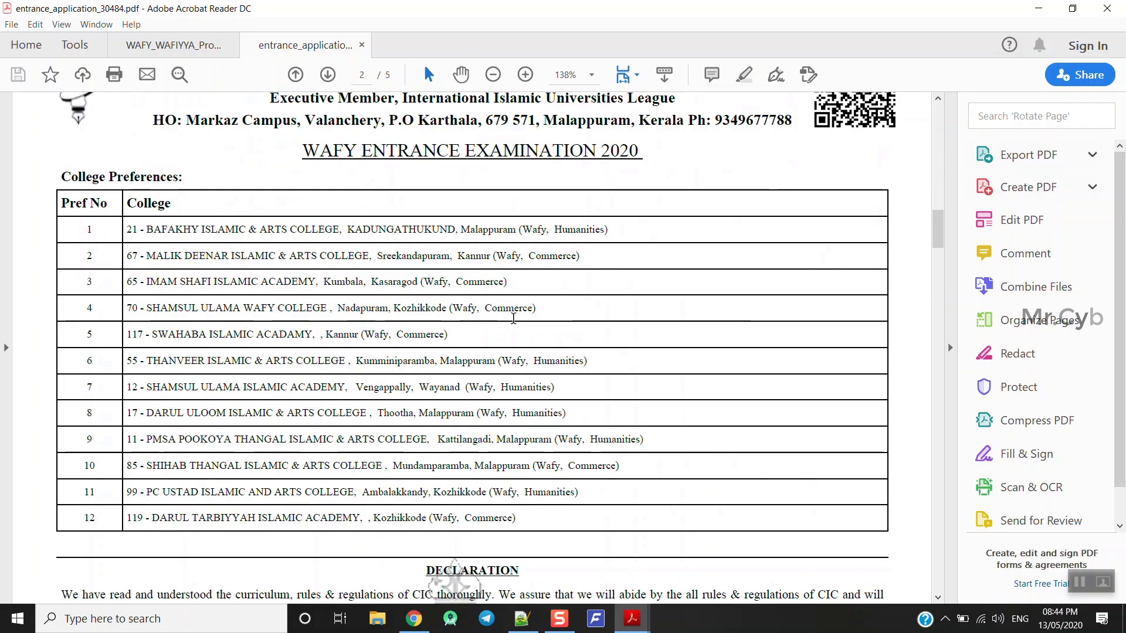
pyautogui.scroll(10, 531, 332)
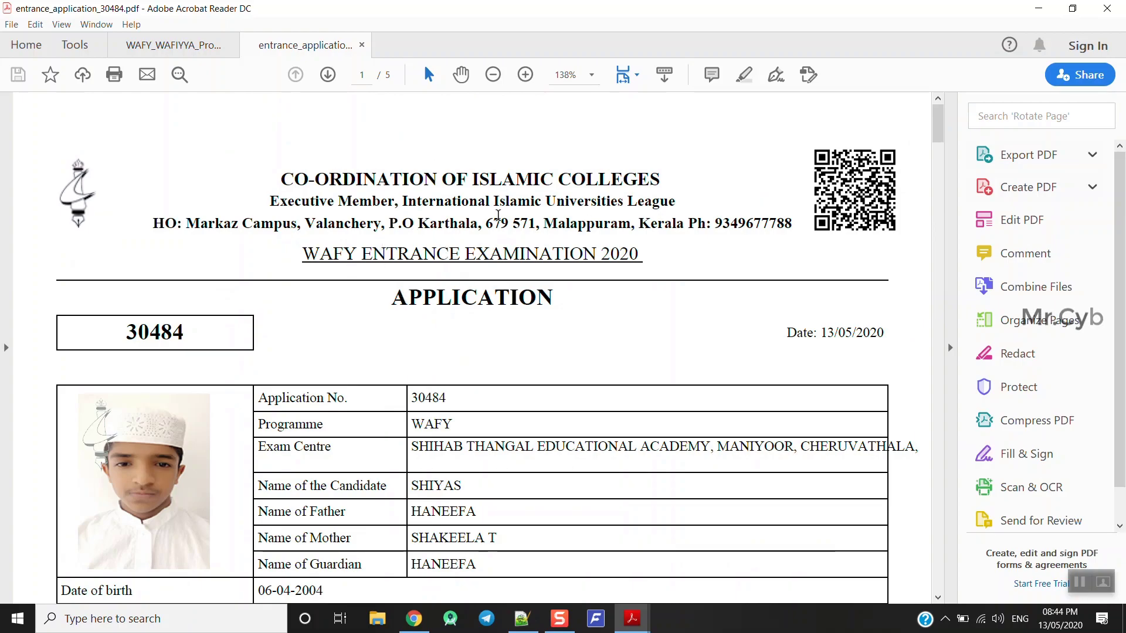
pyautogui.click(1038, 8)
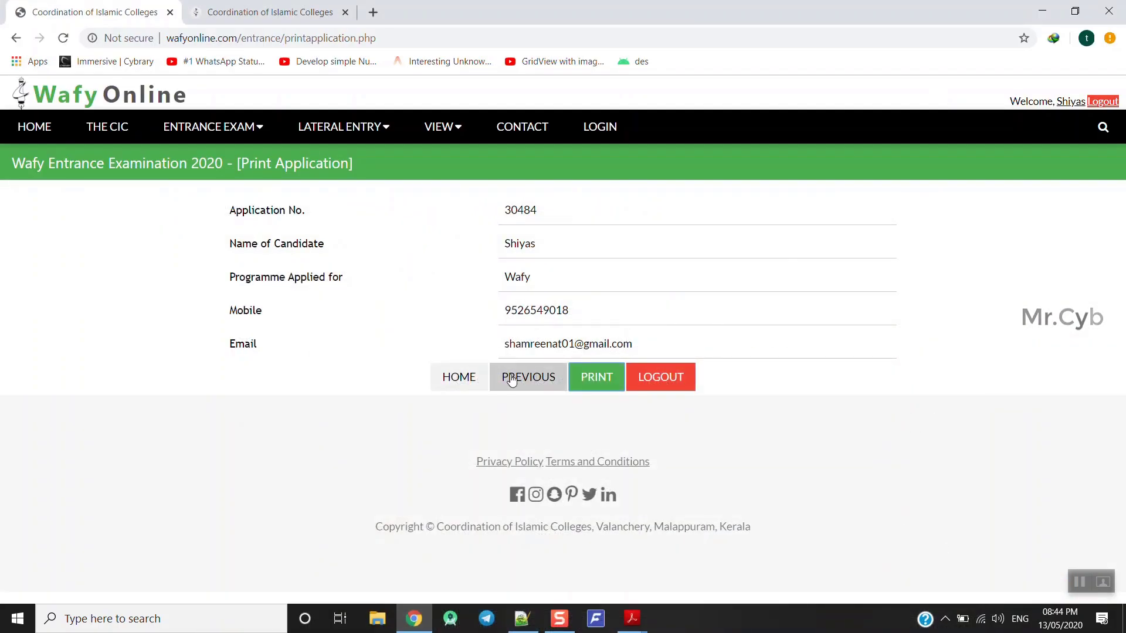
# Open Selection Status from the Control Panel, confirm no colleges are listed, then return Home.
pyautogui.click(459, 377)
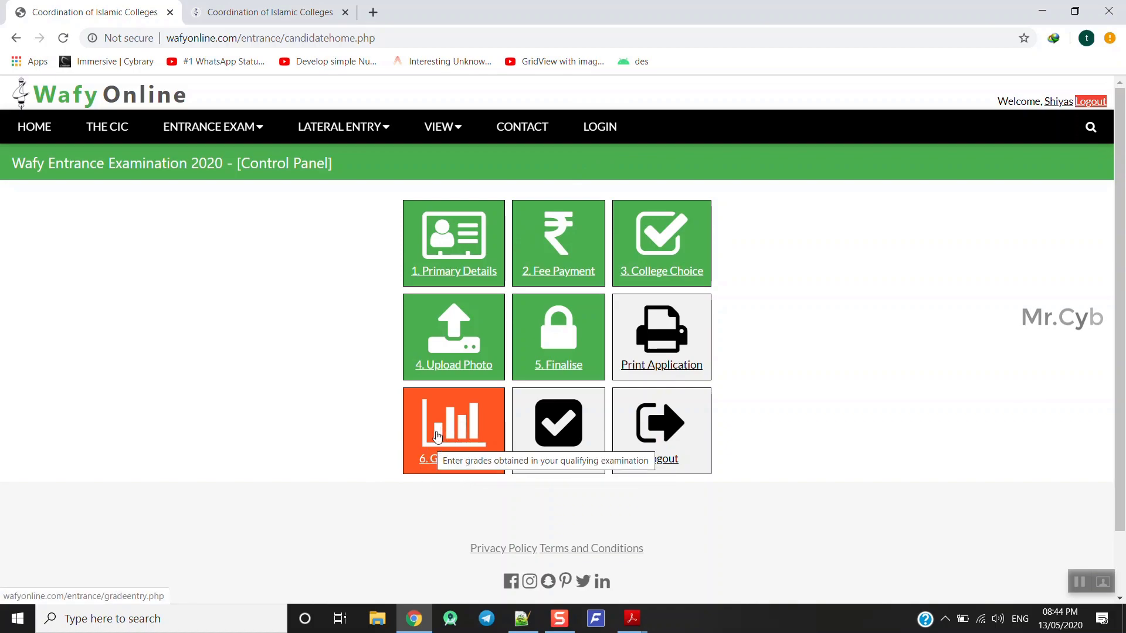
pyautogui.click(554, 419)
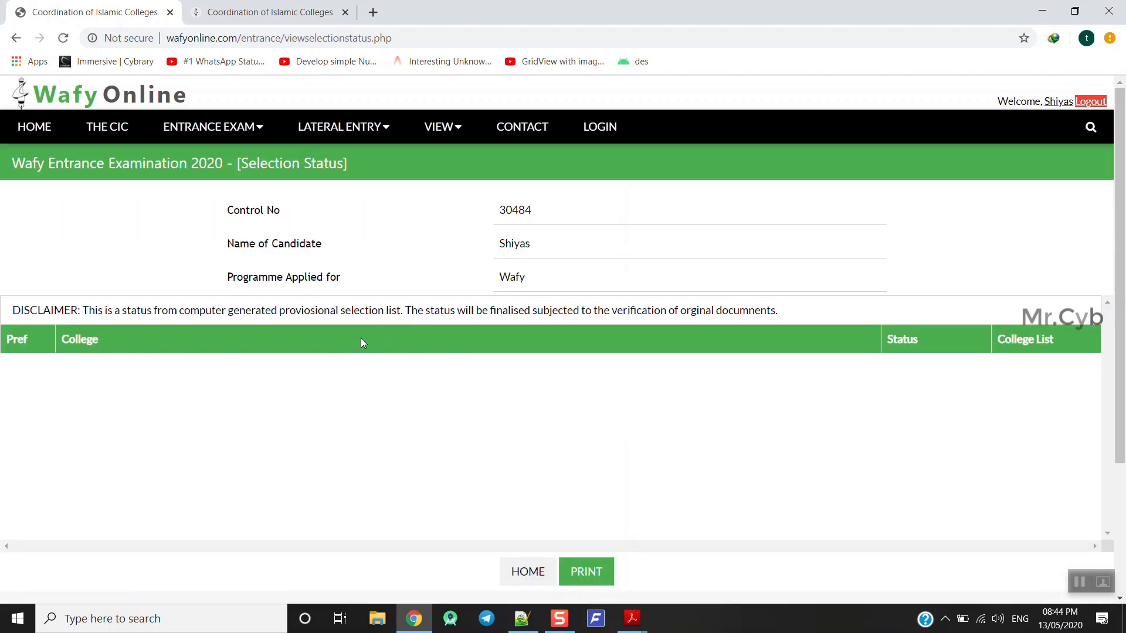
pyautogui.scroll(-1, 138, 374)
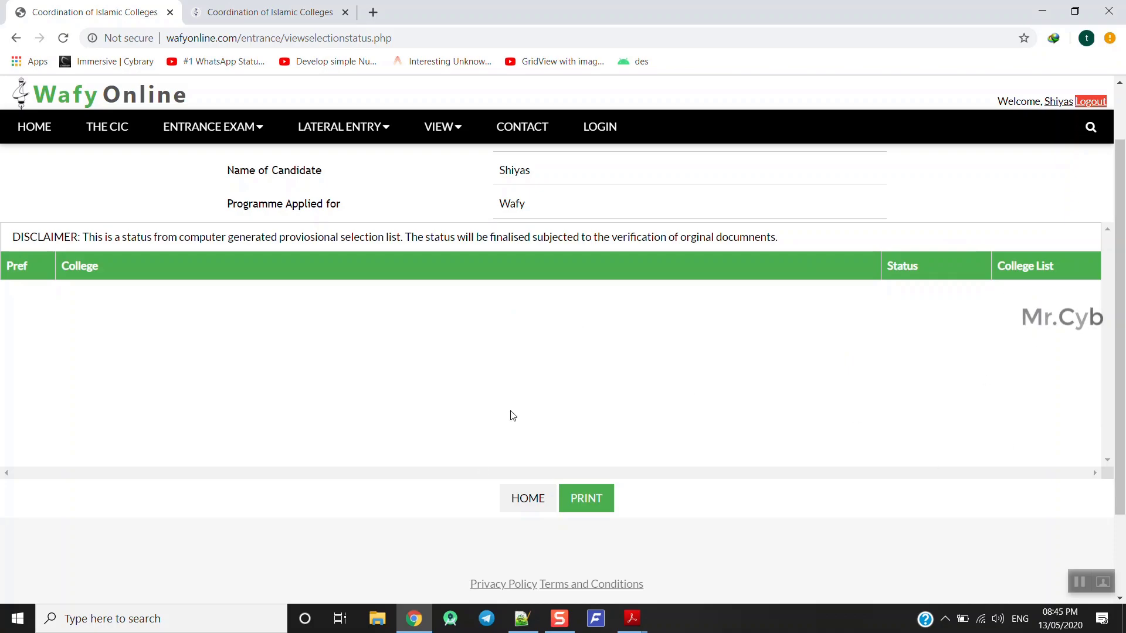
pyautogui.click(521, 496)
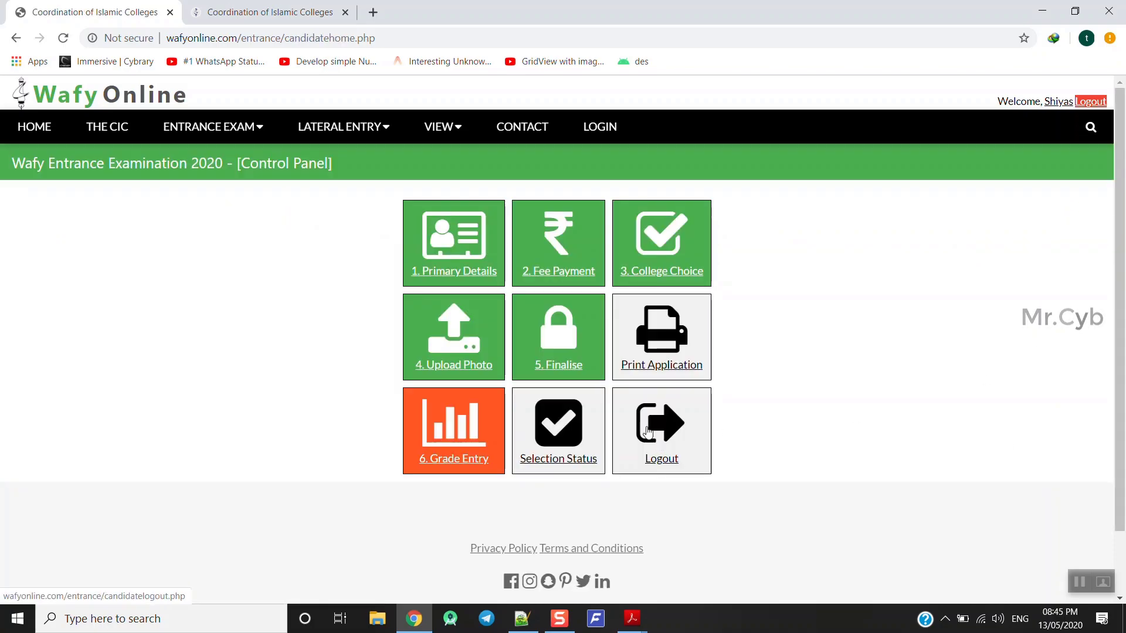
# Log out, return to the candidate login page and enter the application number, leaving birth day unset.
pyautogui.click(666, 443)
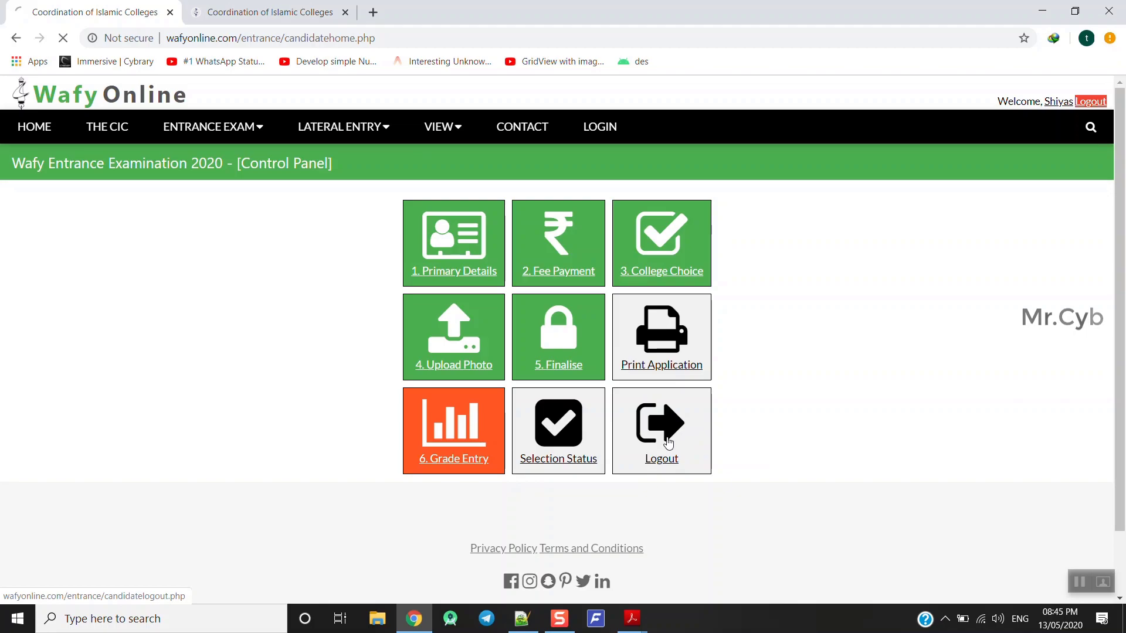
pyautogui.click(318, 290)
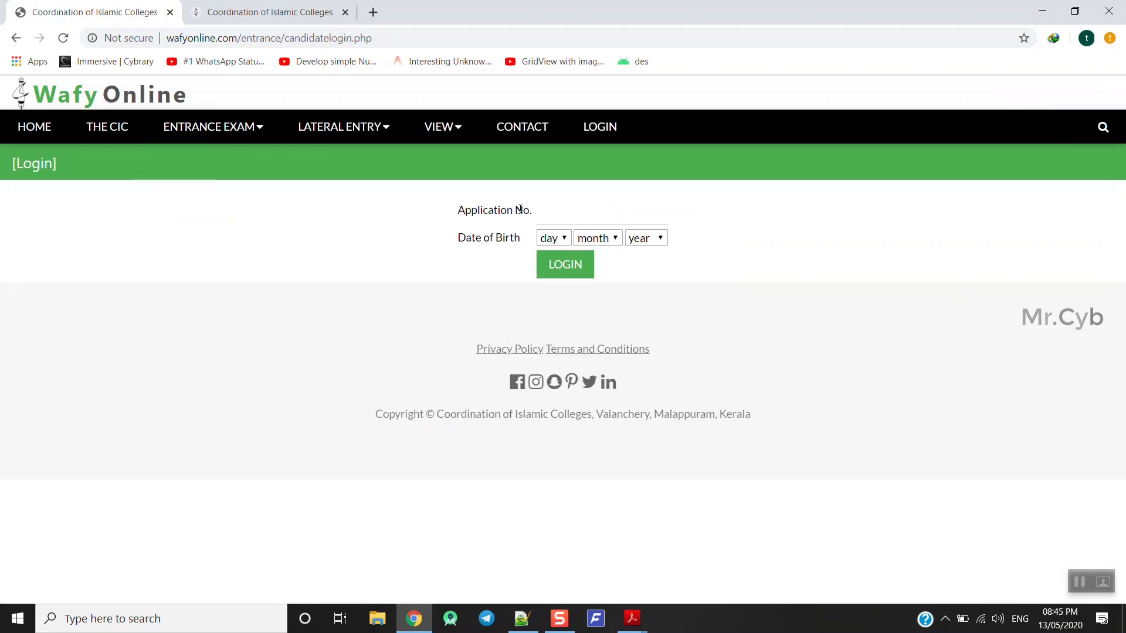
pyautogui.click(561, 215)
pyautogui.click(553, 238)
pyautogui.click(553, 248)
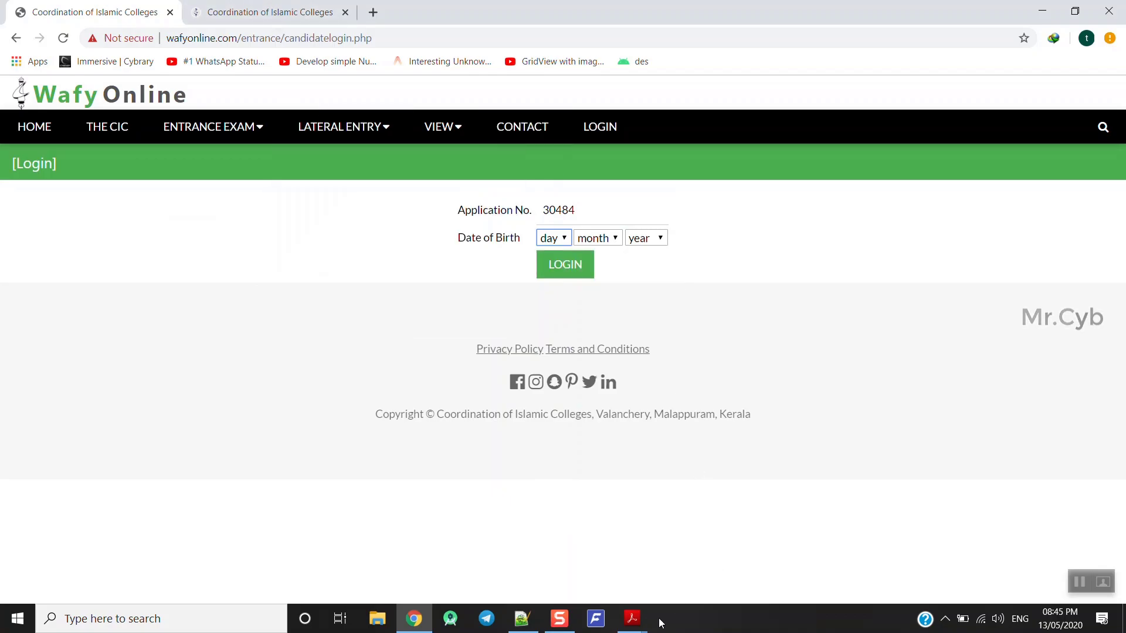
# Bring up the Wafy prospectus PDF, scroll back a few pages, then minimize Notepad++ to show the desktop.
pyautogui.moveTo(631, 619)
pyautogui.click(554, 572)
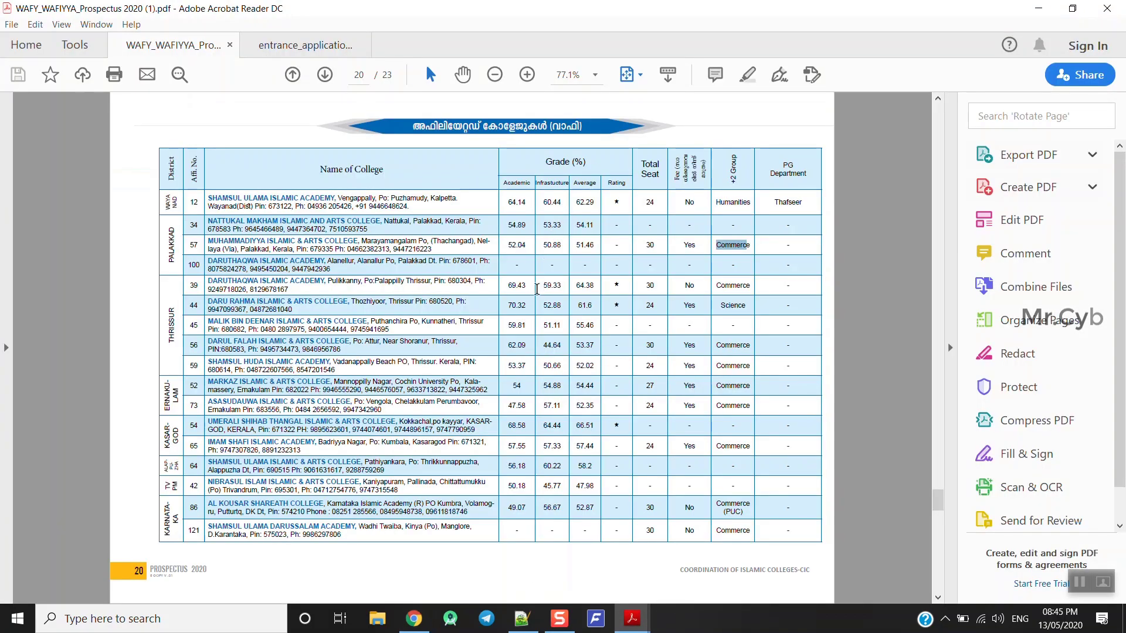
pyautogui.scroll(10, 537, 289)
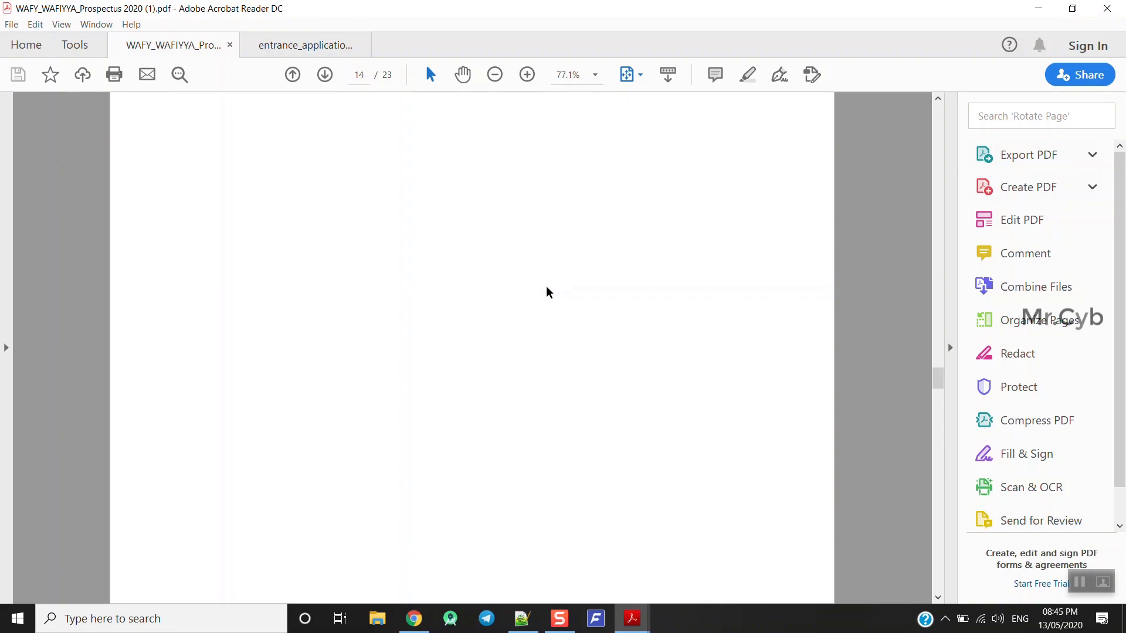
pyautogui.scroll(3, 545, 287)
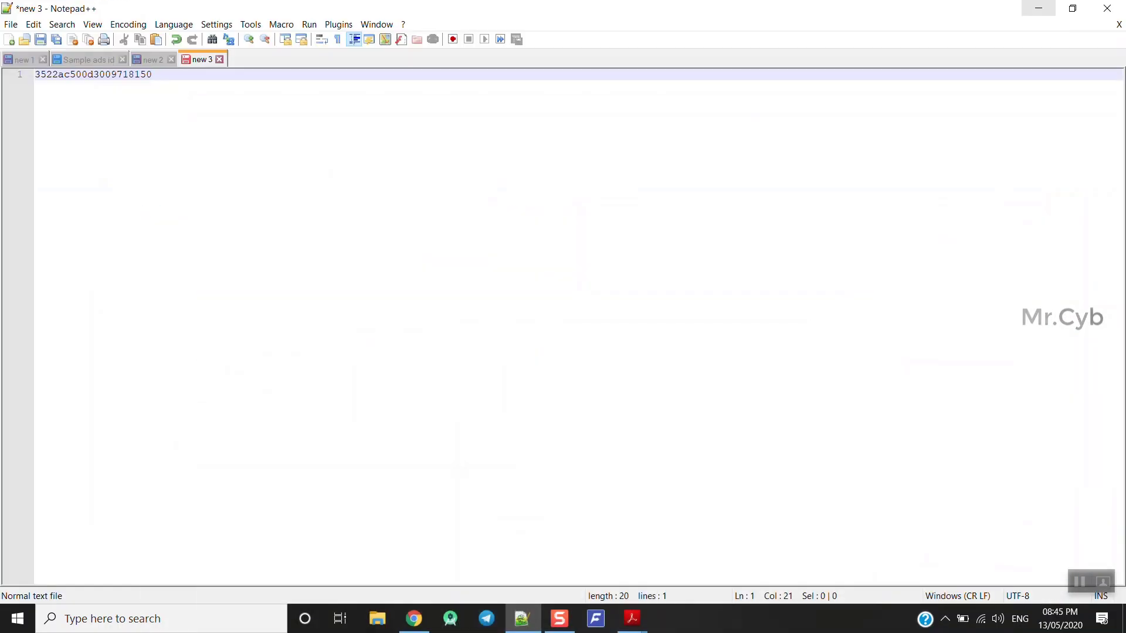
pyautogui.click(1039, 6)
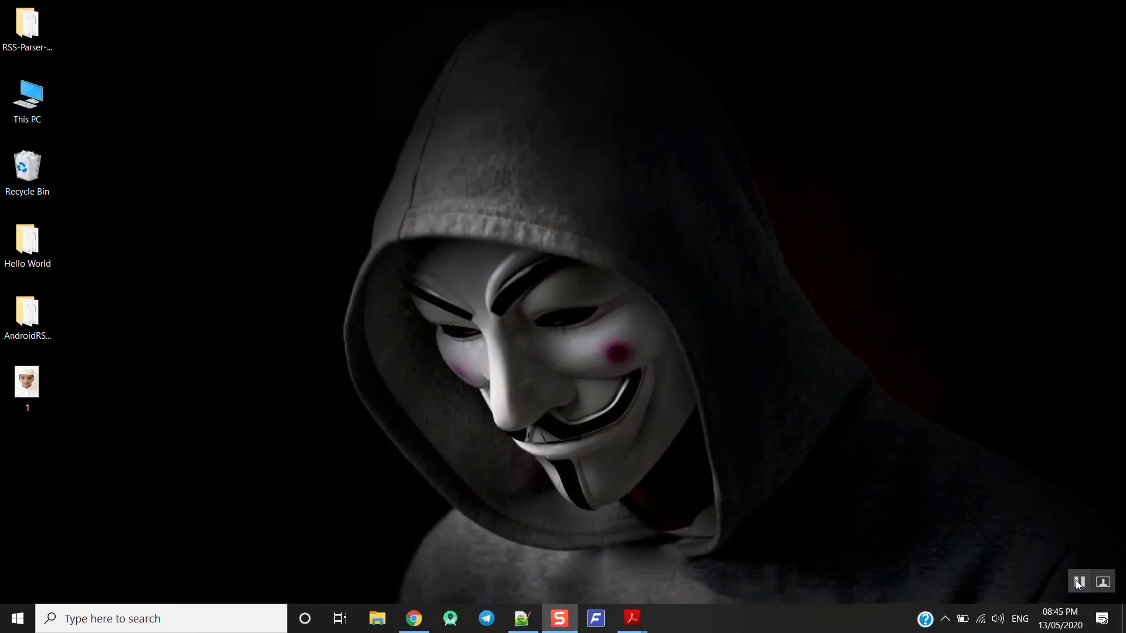